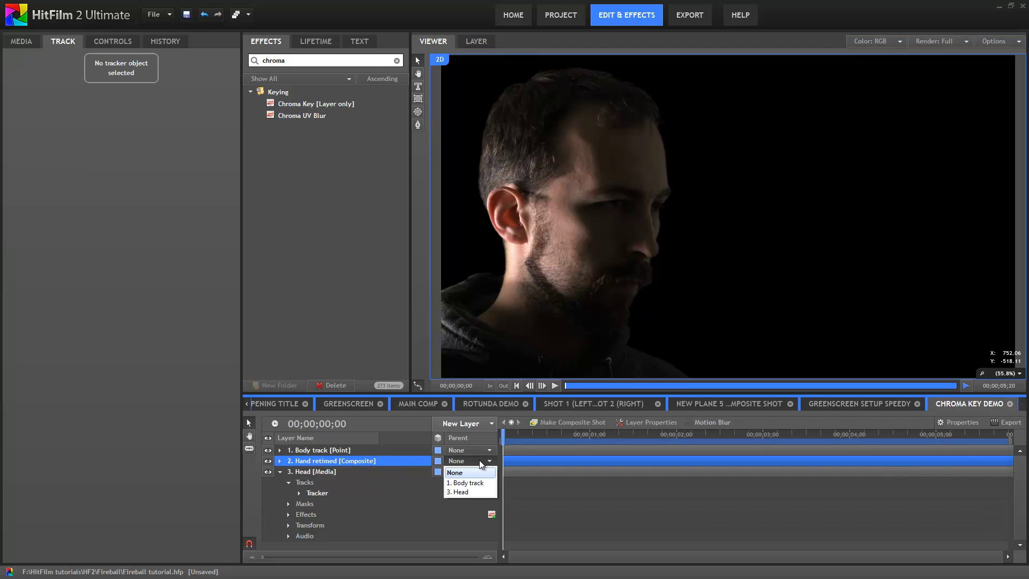
Parent the Hand retimed layer to the Body track point and play back the composite.
click(465, 482)
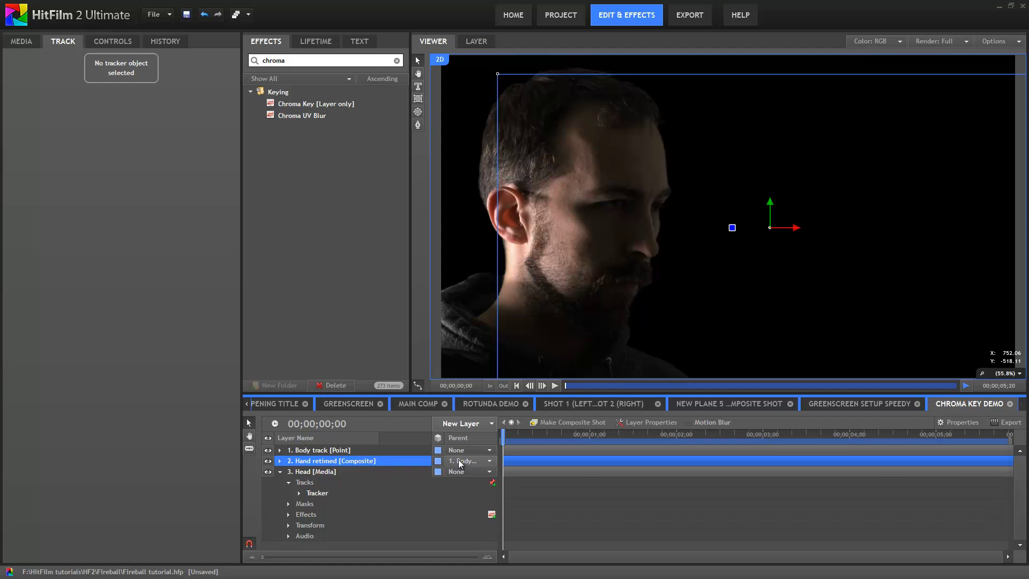
click(607, 509)
key(space)
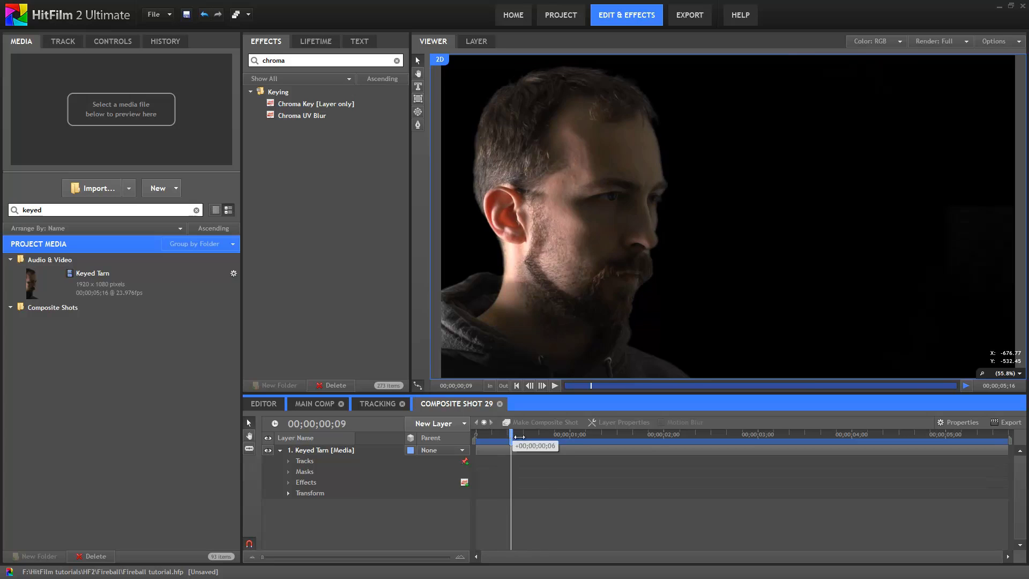
Add a tracker to the keyed footage layer at 00;00;01;17 and position its enlarged tracking regions over the raised palm.
drag(519, 436, 636, 444)
click(307, 461)
click(465, 461)
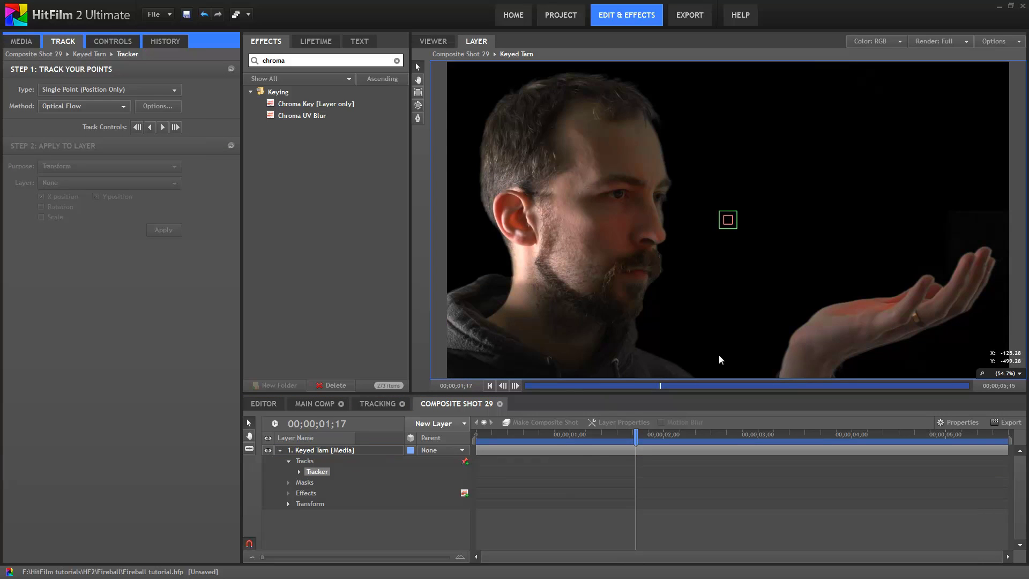
scroll(810, 310, up, 3)
drag(671, 171, 504, 120)
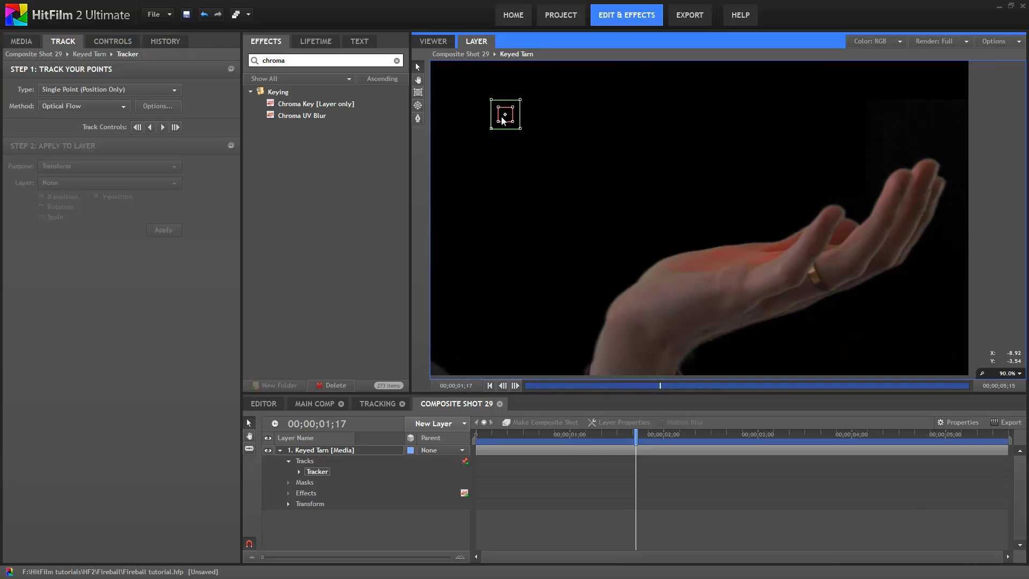
drag(618, 200, 785, 266)
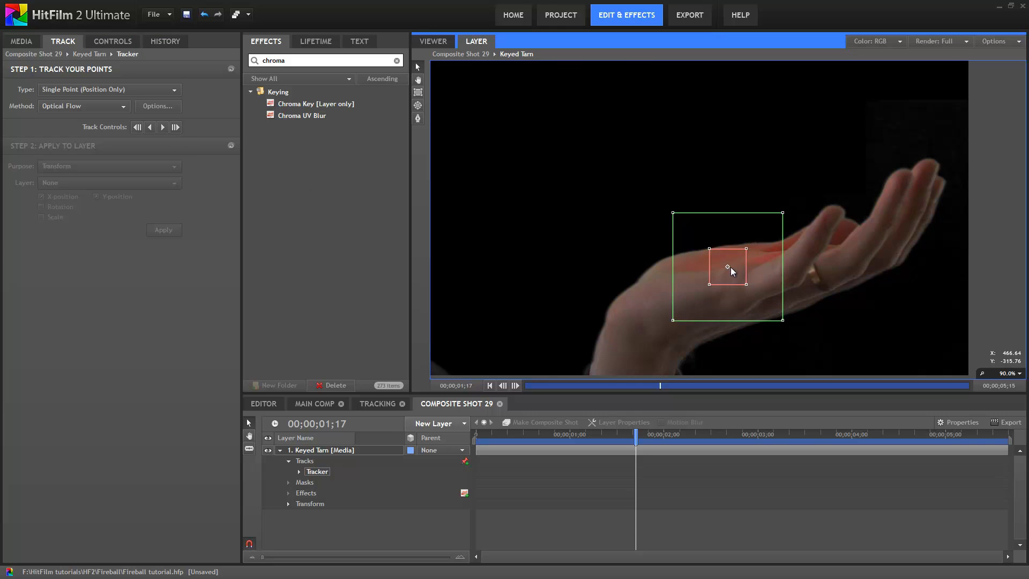
Offset the track's anchor point above the palm and track the hand through the whole clip from the current frame.
click(729, 163)
click(150, 128)
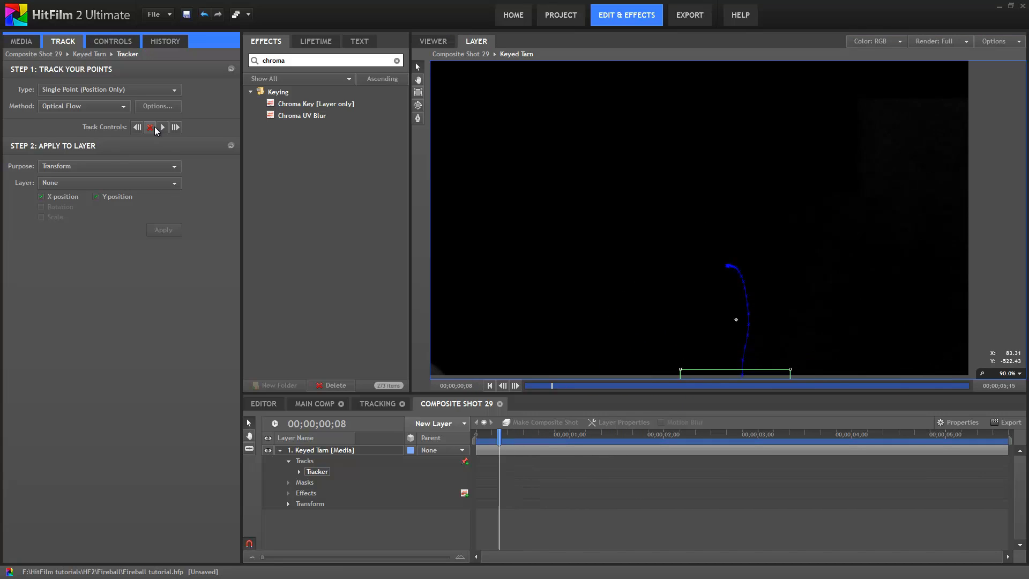
key(End)
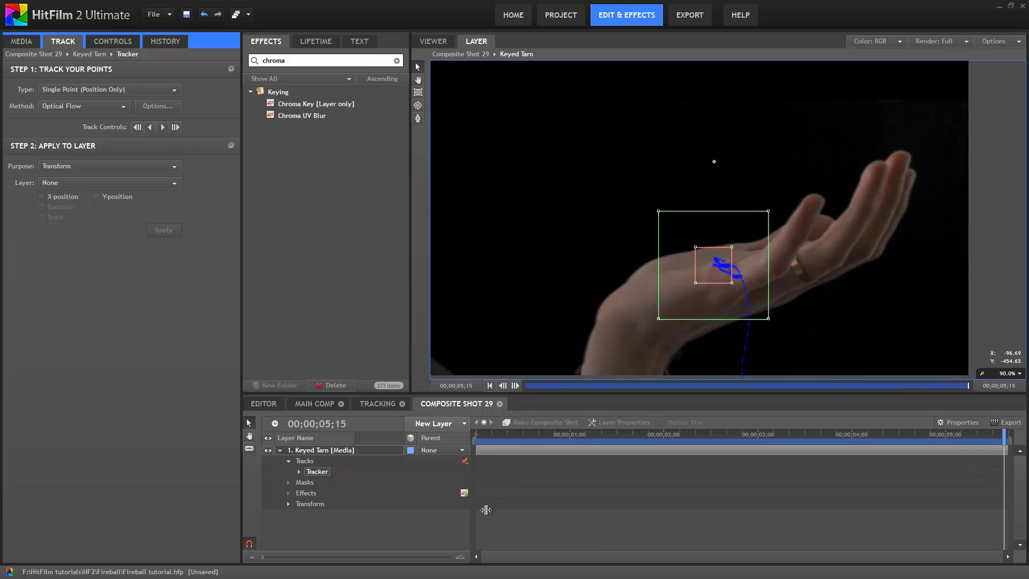
Create a new point layer and name it Hand track.
click(433, 423)
click(435, 407)
text(Hand track)
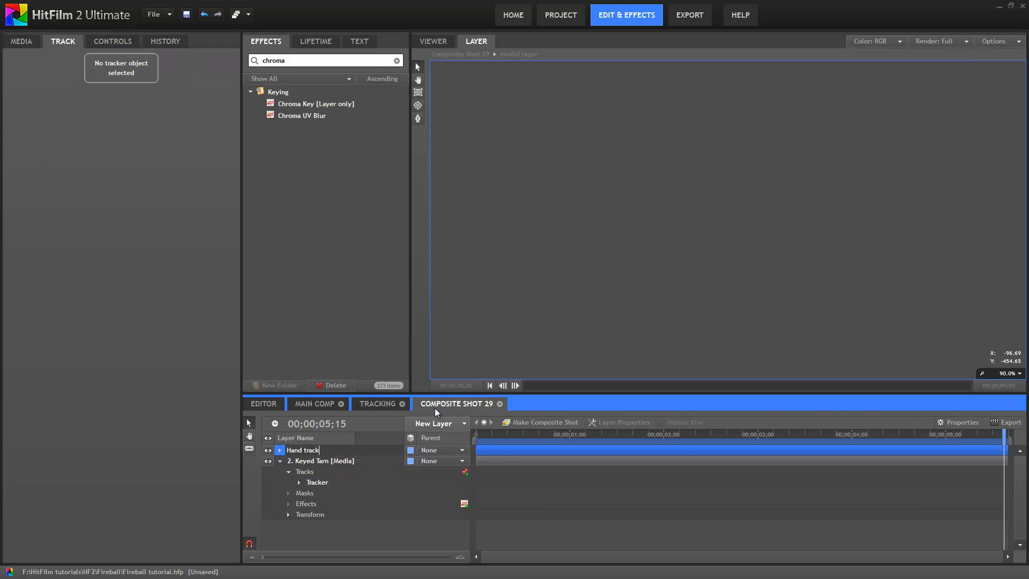
key(Return)
Apply the tracker's X and Y position data to the Hand track layer and scrub the timeline to check the point's movement.
click(322, 484)
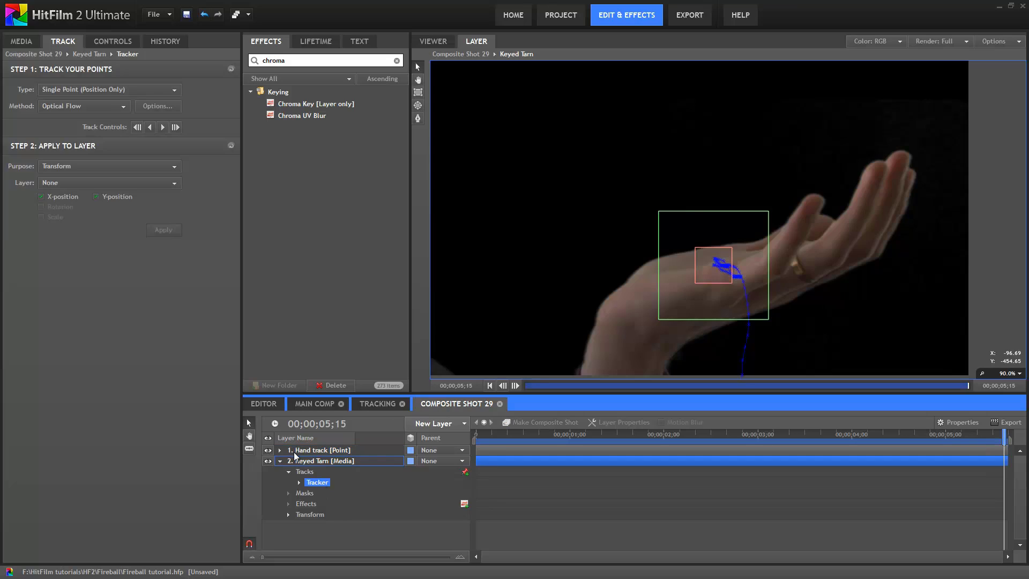
click(62, 183)
click(61, 206)
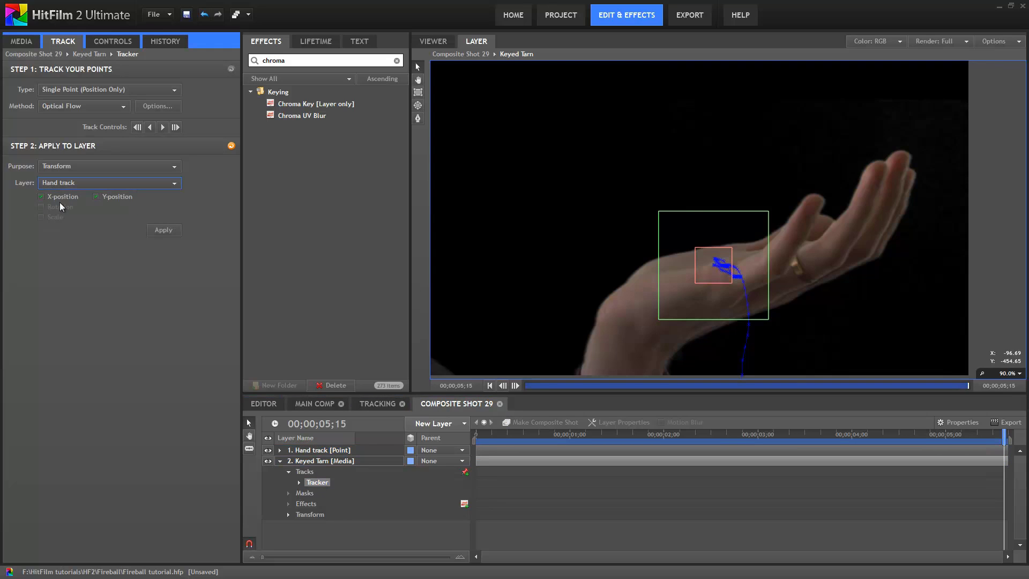
click(163, 229)
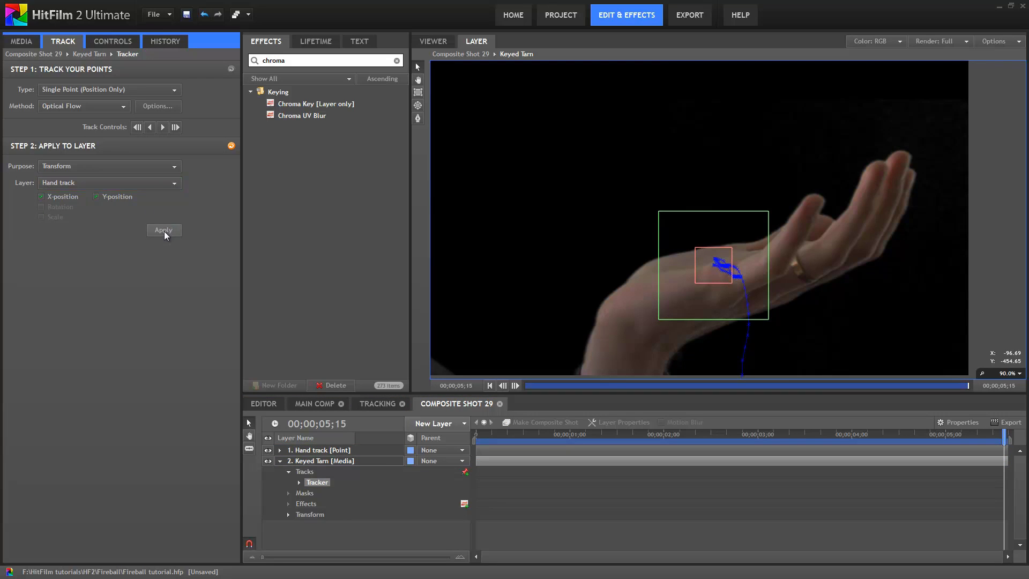
click(322, 449)
drag(490, 433, 576, 434)
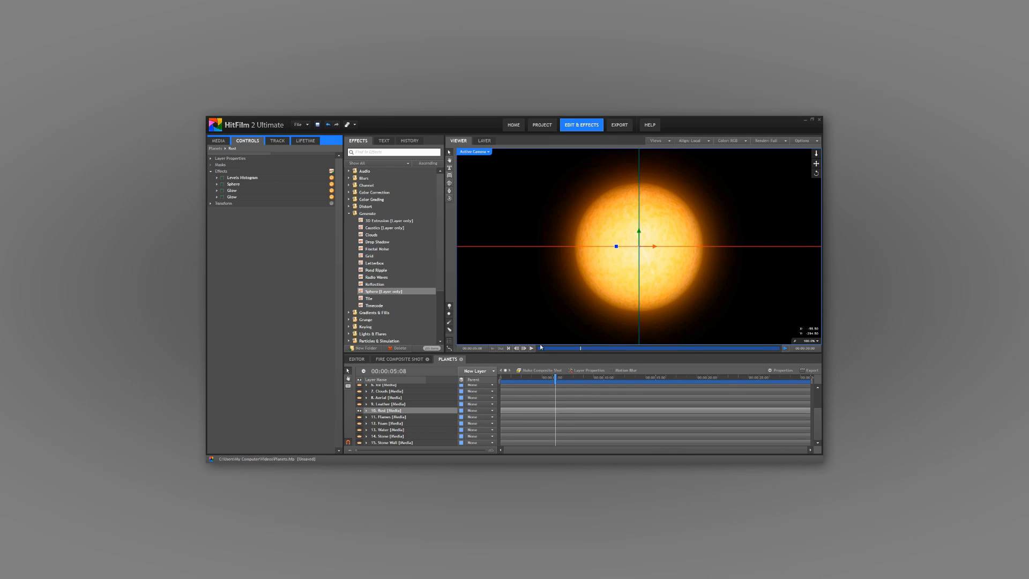
click(530, 349)
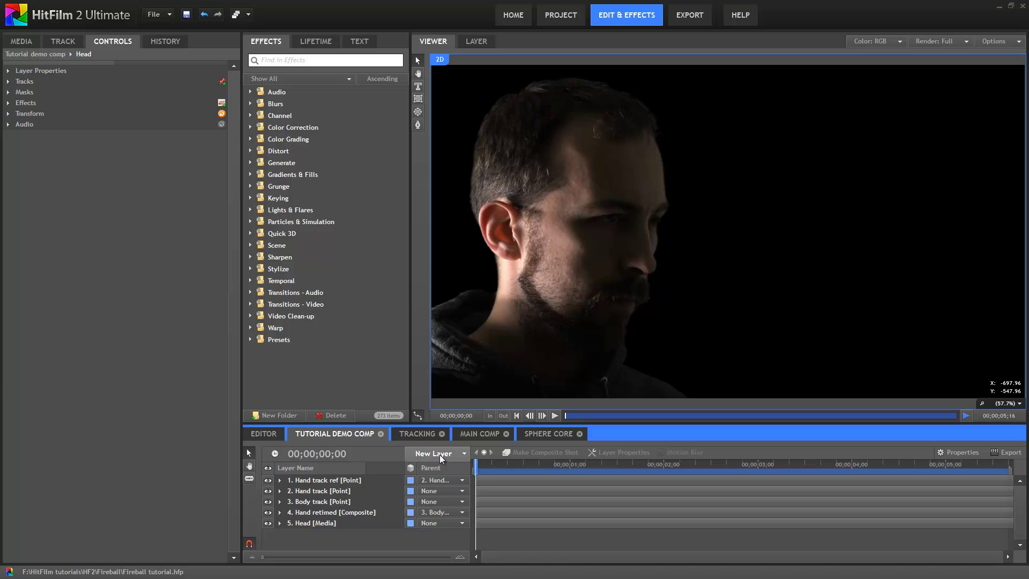
Create a 1000 by 1000 plane layer named Sphere in the tutorial demo comp.
click(434, 453)
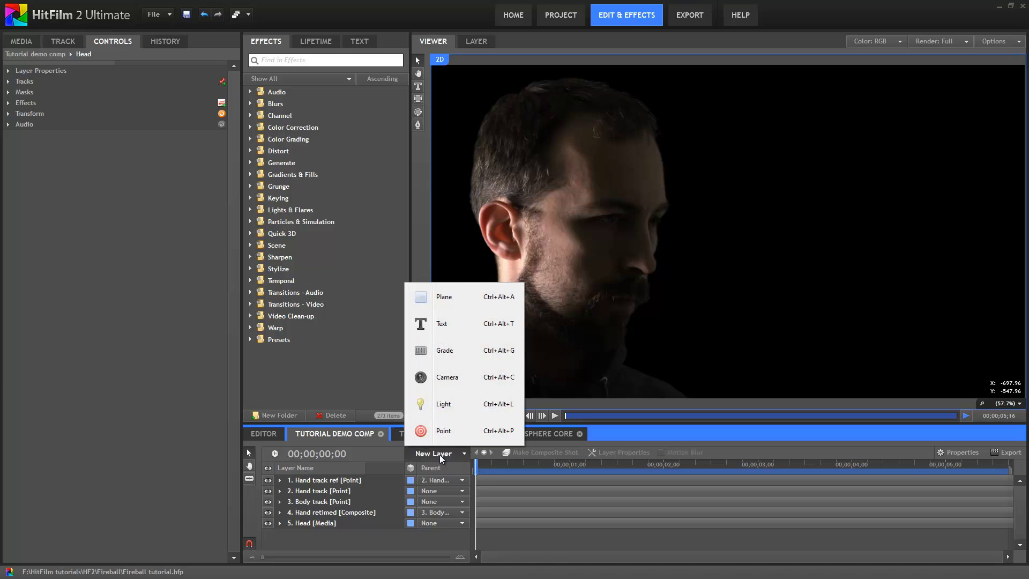
click(448, 297)
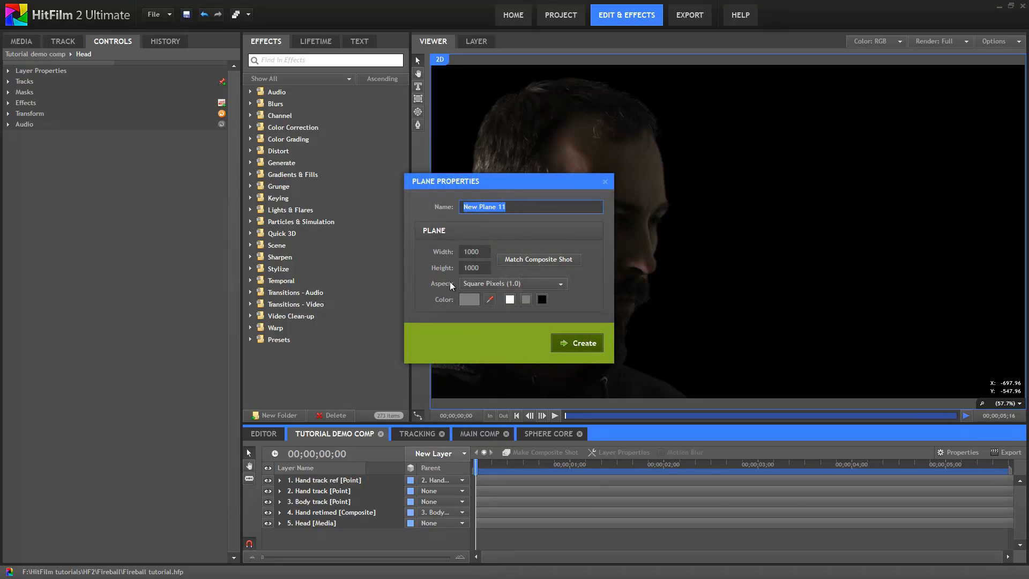
text(Sphere)
click(478, 254)
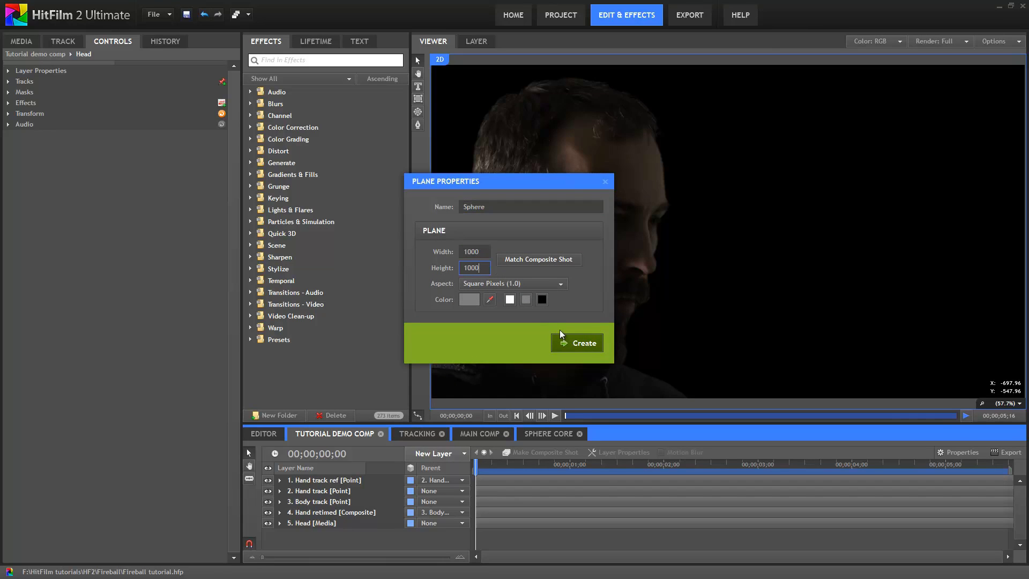
click(574, 340)
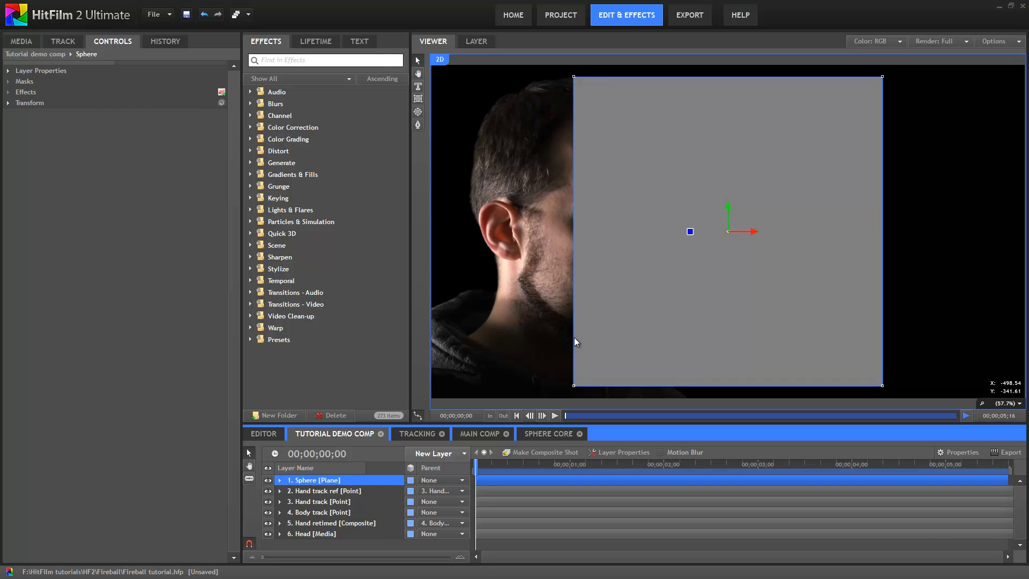
Try the Sphere effect on the Sphere plane and delete it again.
click(385, 60)
text(sphere)
drag(321, 103, 330, 481)
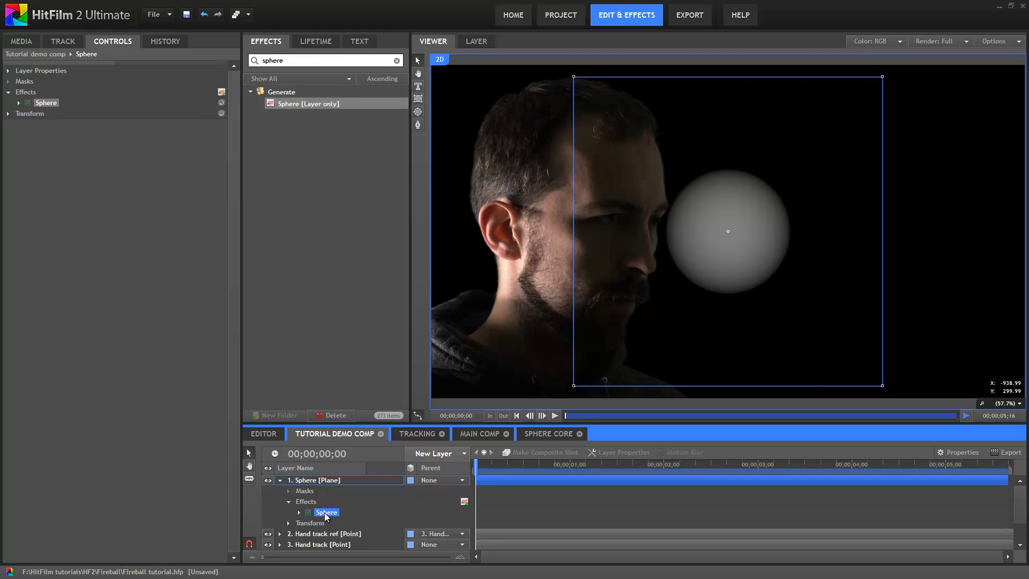
key(Delete)
Find the Fire effect and apply it to the Sphere plane.
click(320, 60)
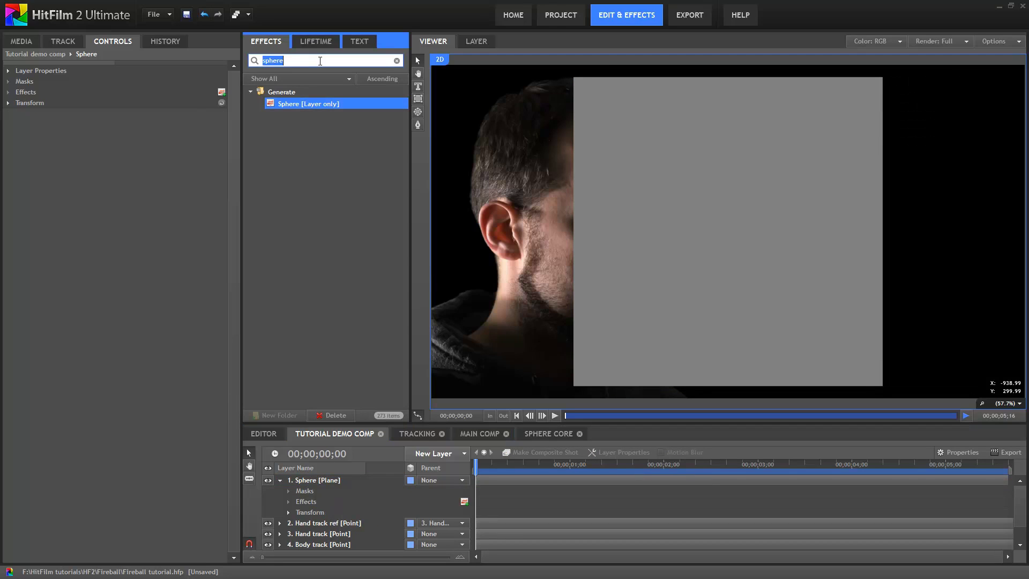
text(fire)
drag(320, 104, 330, 492)
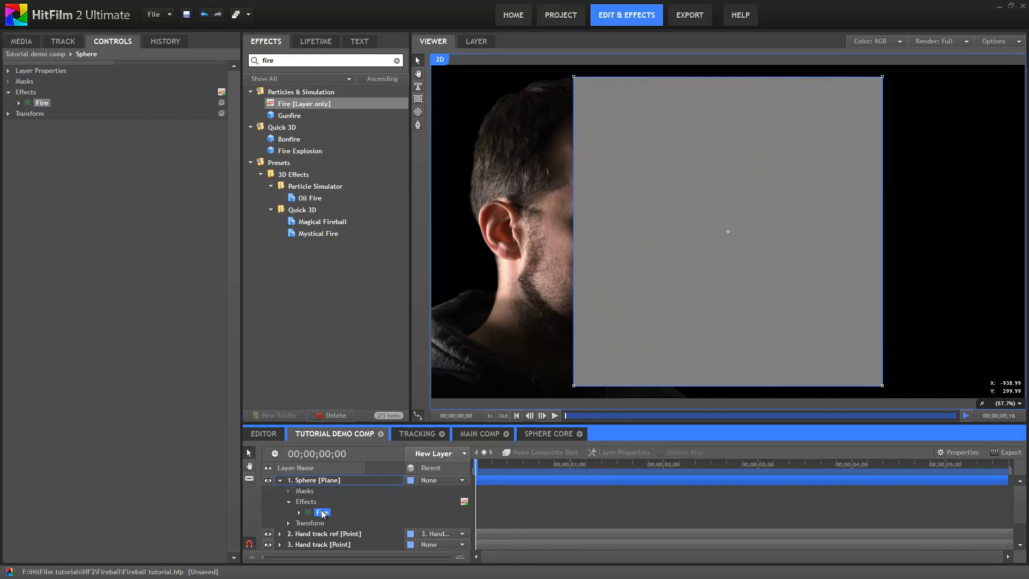
Set the Fire effect's simulation Pre-start to 40.
click(30, 146)
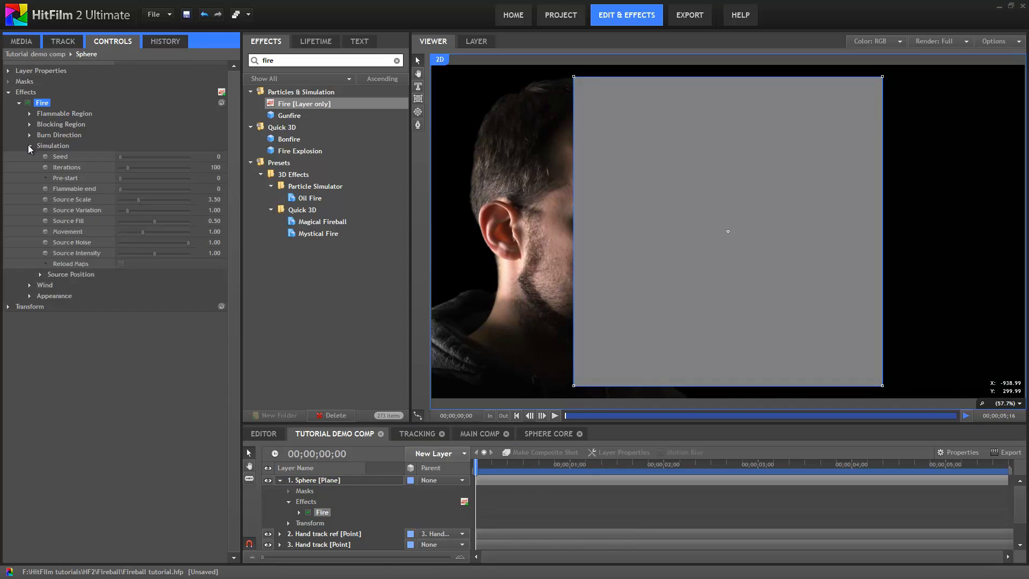
click(213, 178)
text(40)
key(Return)
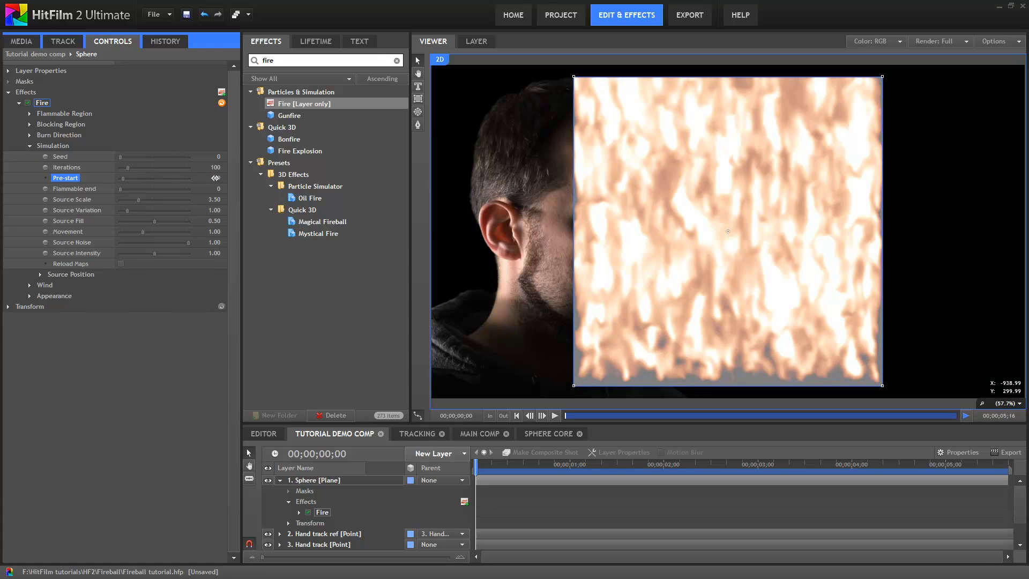
Set the Blend option in the Fire effect's Appearance settings to None.
click(30, 296)
click(147, 338)
scroll(148, 354, up, 1)
click(168, 351)
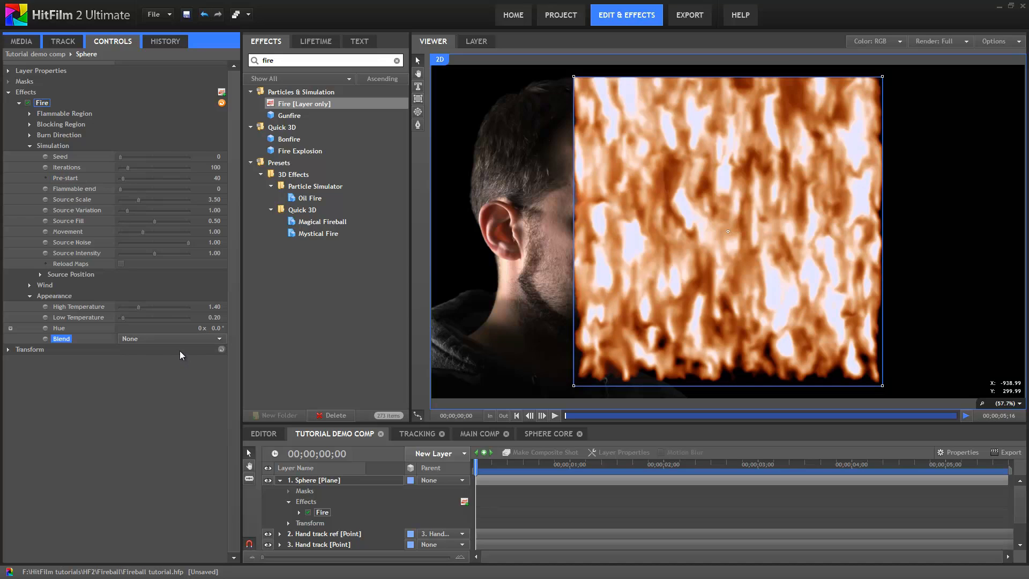
Find the Sphere effect and add it below Fire in the plane's effect stack.
click(339, 60)
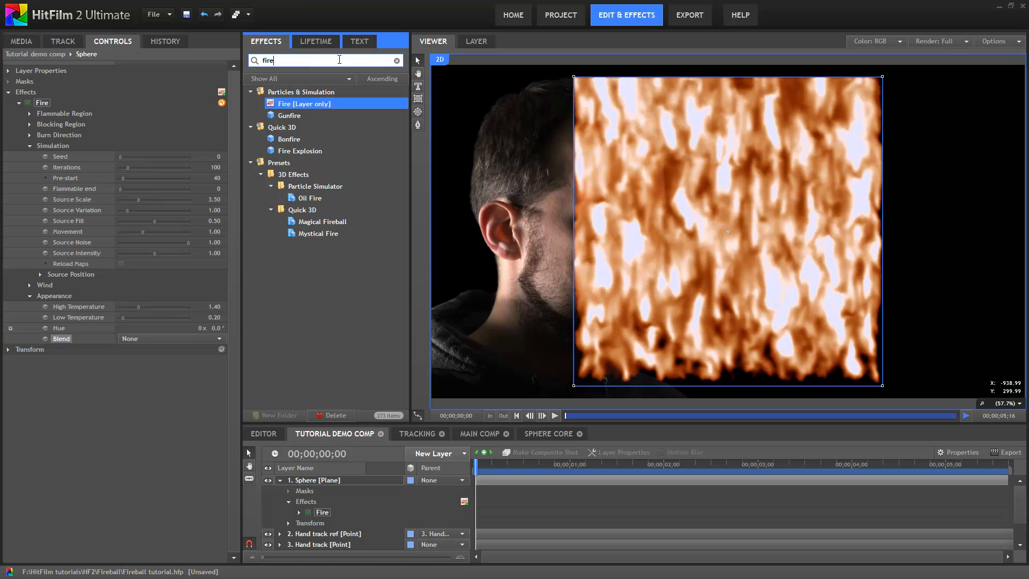
key(ctrl+a)
text(sphere)
drag(324, 104, 163, 254)
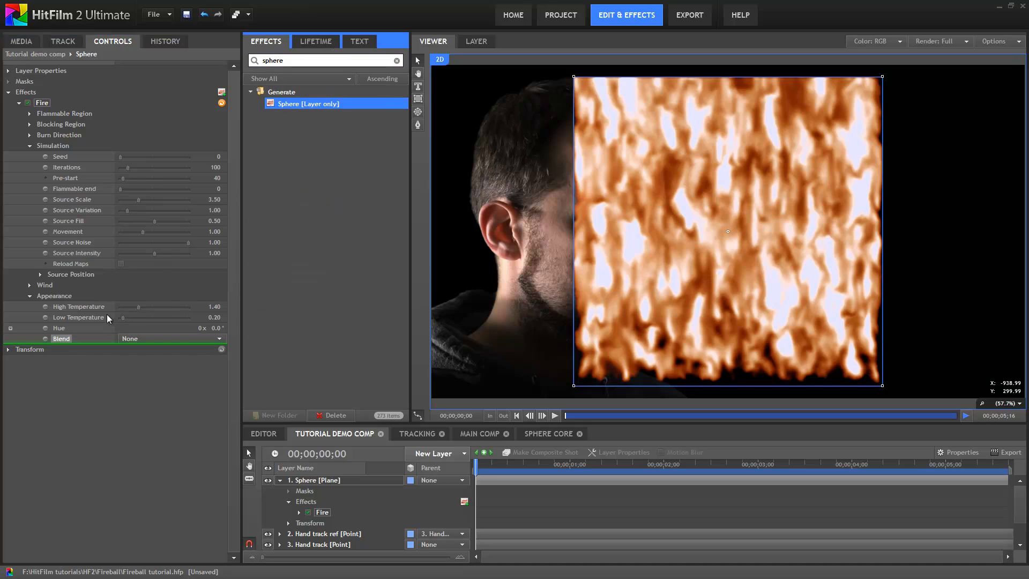
drag(107, 314, 107, 314)
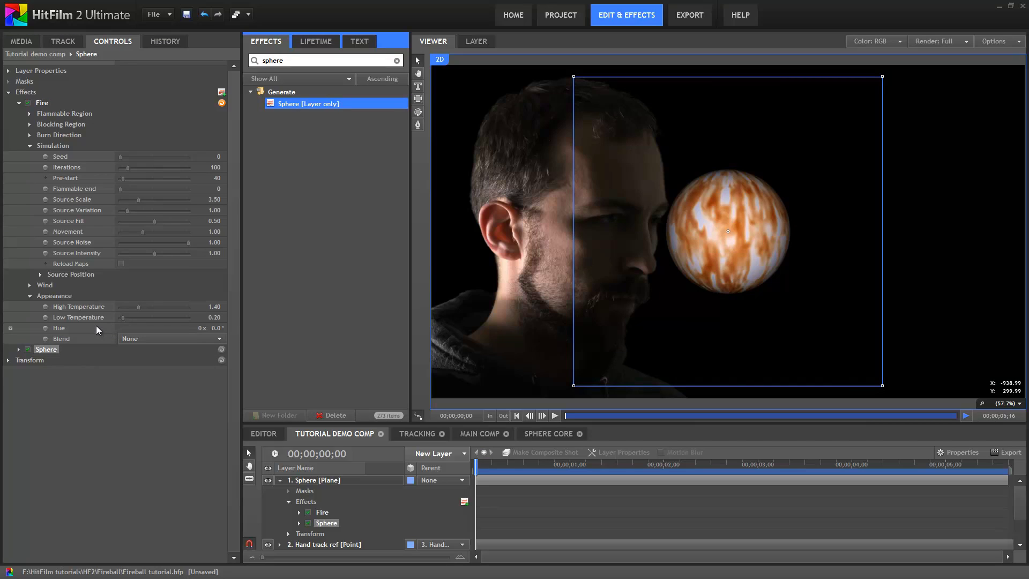
Move the Sphere effect above Fire to compare the effect order, and return it below Fire.
drag(46, 348, 49, 102)
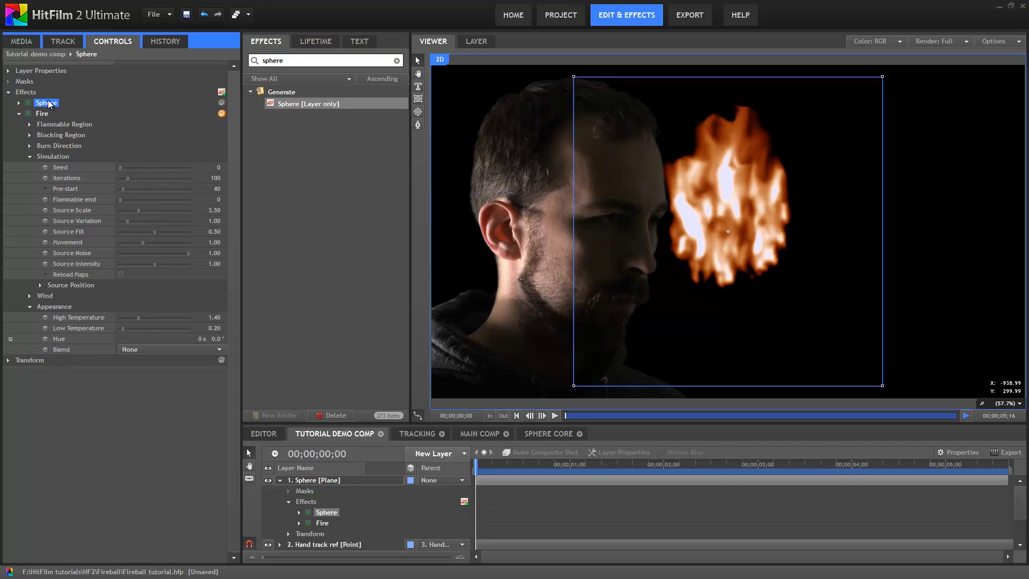
drag(48, 106, 62, 351)
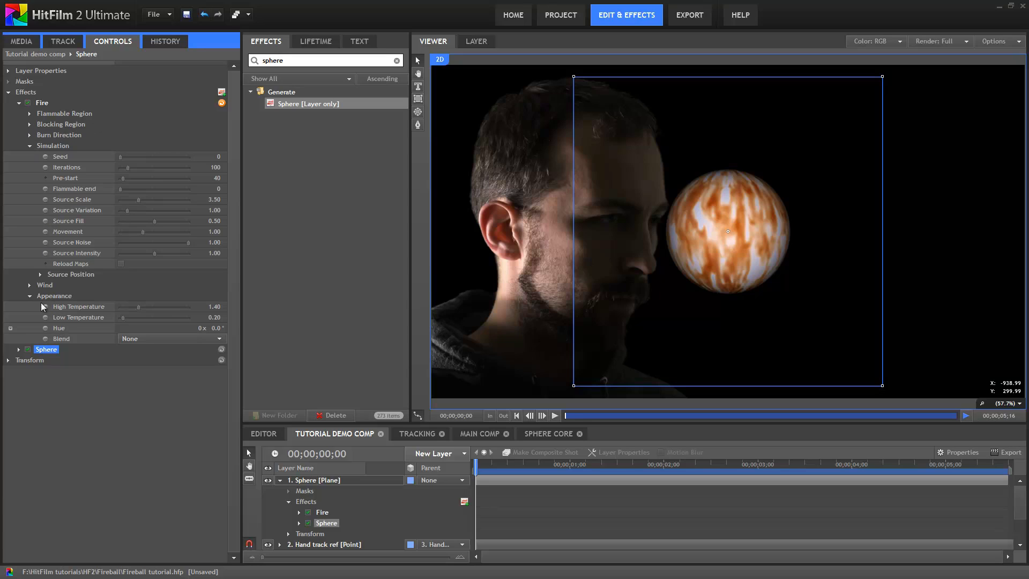
Set the Sphere effect's Use Source As option to Environment Map and scrub the timeline to check the animation.
click(19, 103)
click(19, 114)
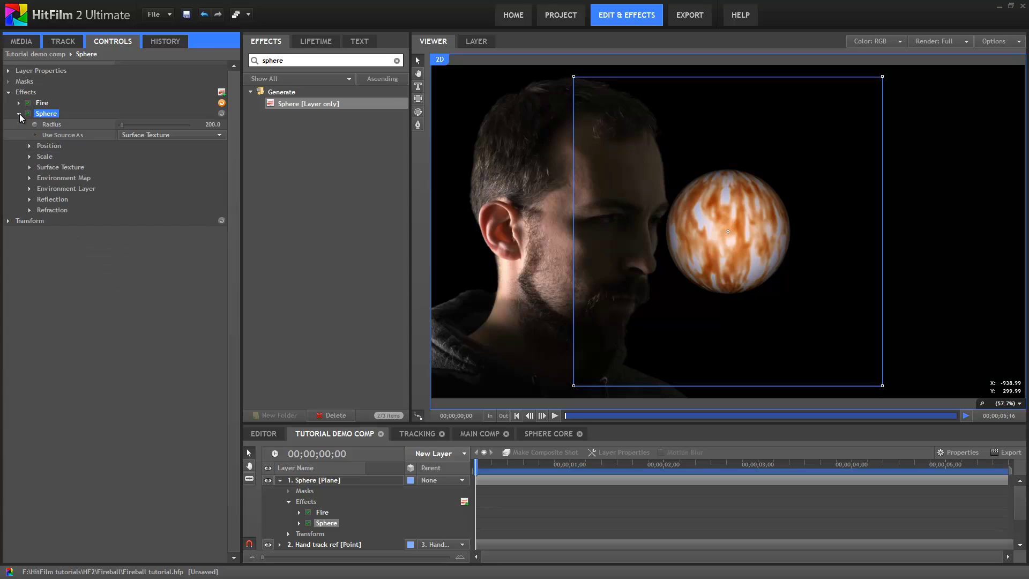
click(66, 135)
click(140, 136)
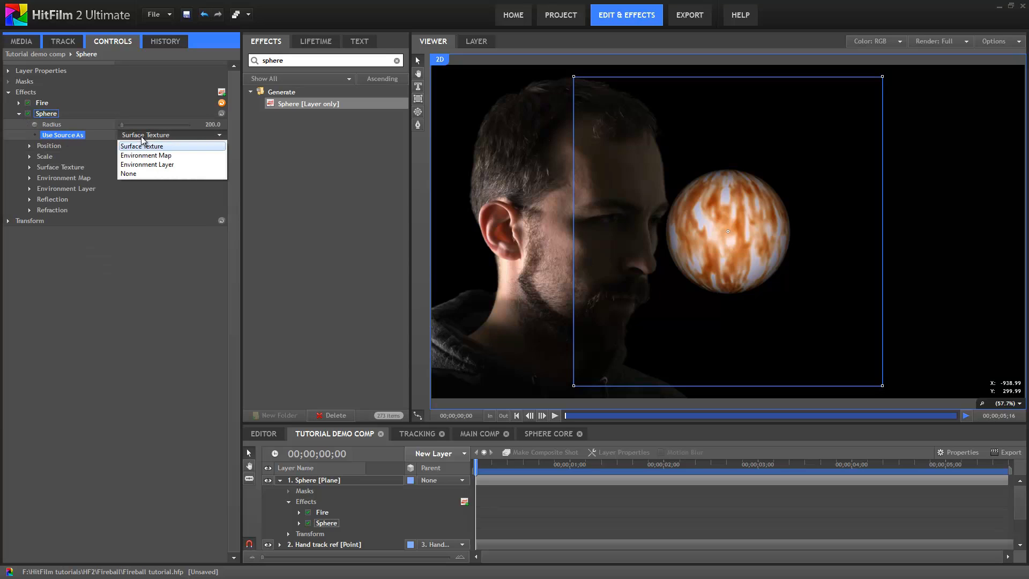
click(191, 156)
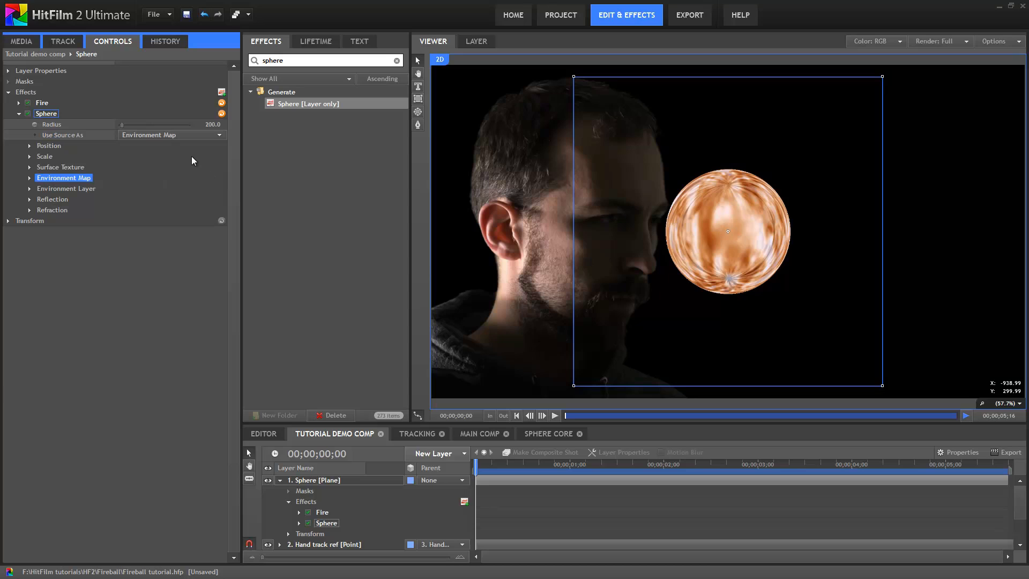
mouse_move(481, 465)
mouse_down()
mouse_move(513, 472)
mouse_move(475, 473)
mouse_up()
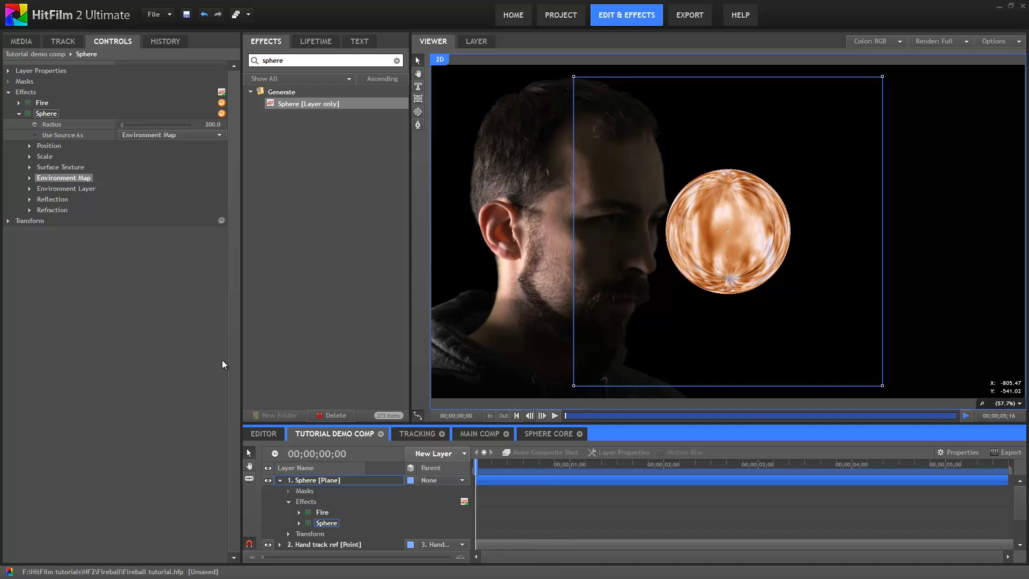
Set the Sphere effect's Environment Map scale to 55% and scale ratio to 5.16, and preview the frame at 00;00;01;13.
click(31, 179)
click(30, 178)
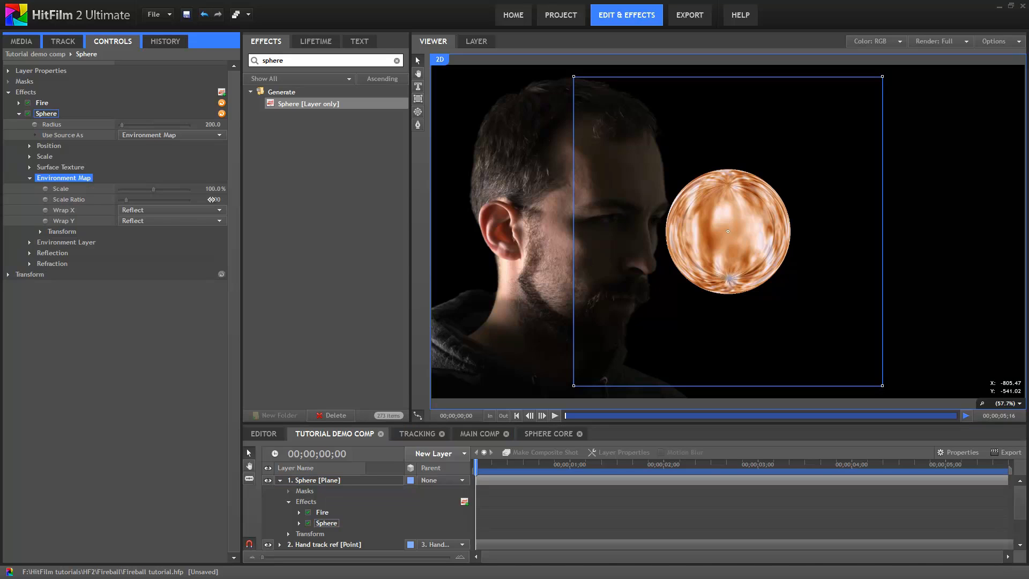
click(214, 199)
drag(215, 200, 193, 194)
drag(477, 468, 620, 474)
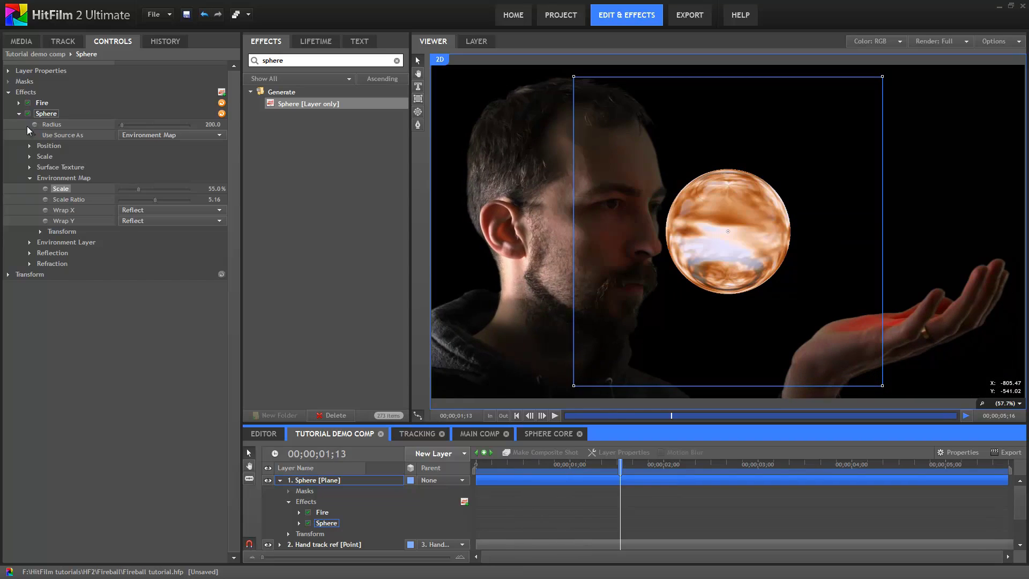
Set the Sphere effect's Surface Texture layer to 6. Head and scrub back to the first frame to check the mapping.
click(30, 167)
click(189, 176)
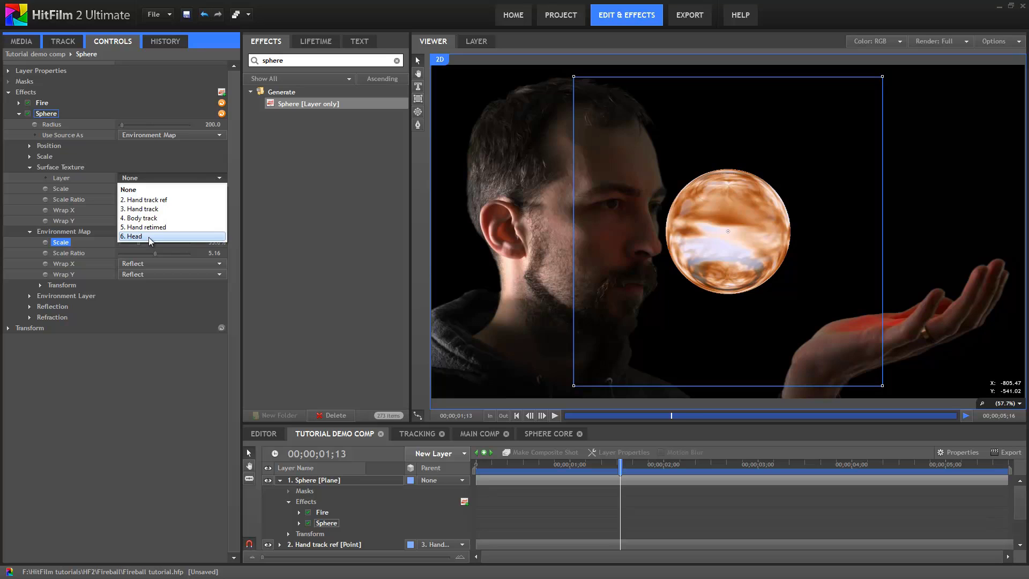
click(149, 237)
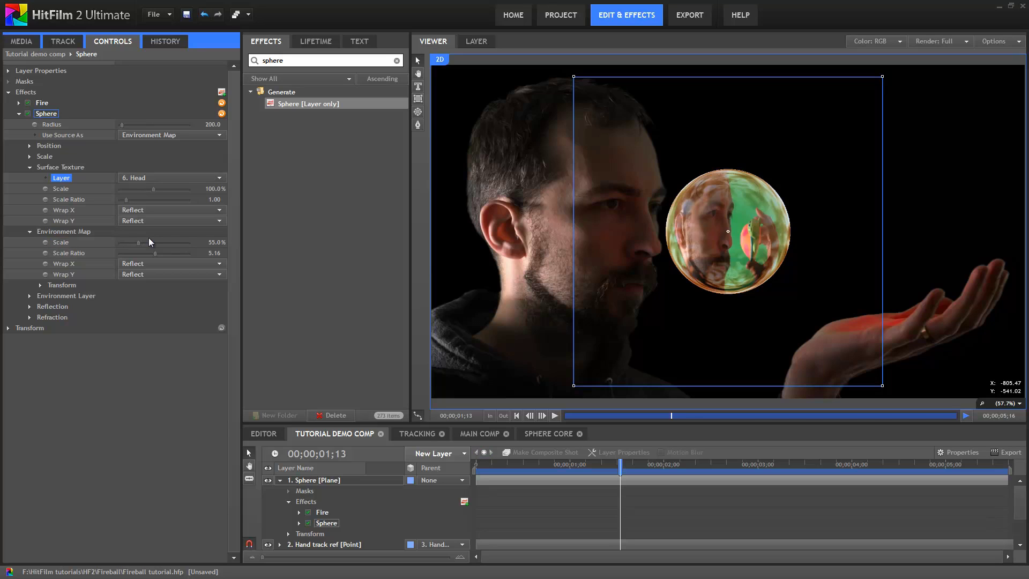
click(522, 466)
drag(534, 465, 558, 465)
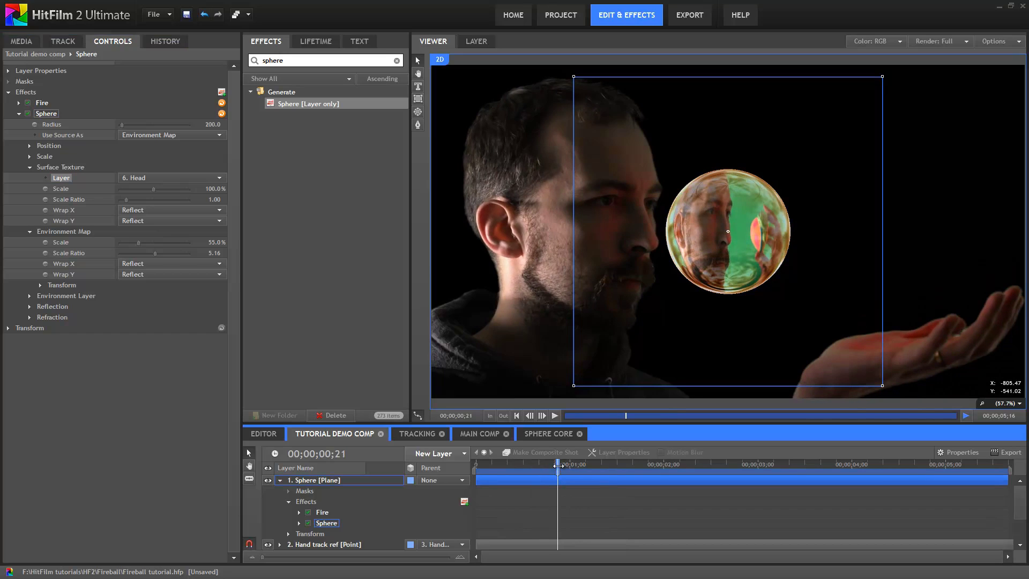
drag(558, 465, 337, 489)
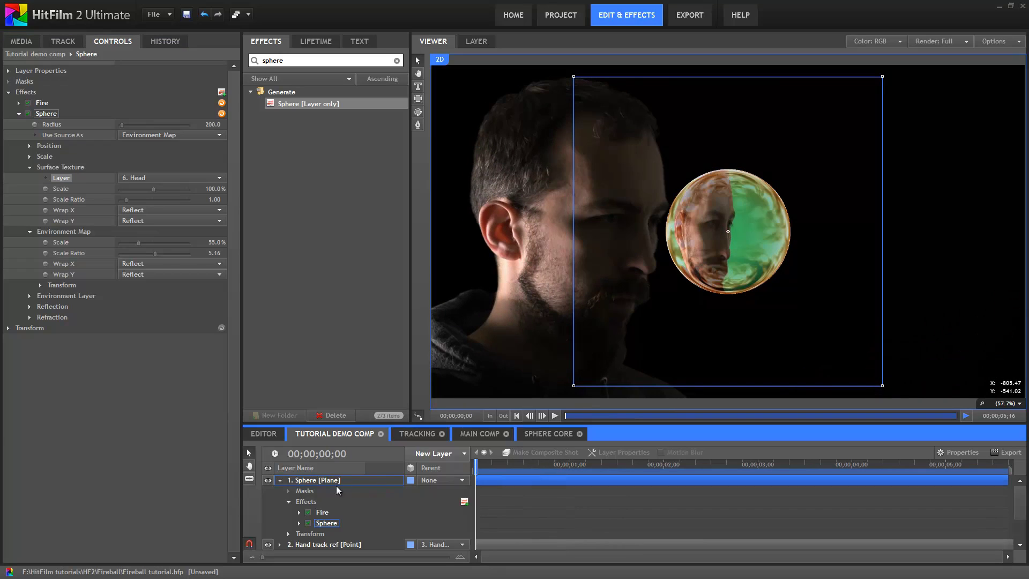
Convert the Head layer into Head Composite Shot with effects moved with the layer, and check the sphere in Tutorial demo comp up to 00;00;00;12.
scroll(324, 503, down, 2)
click(324, 543)
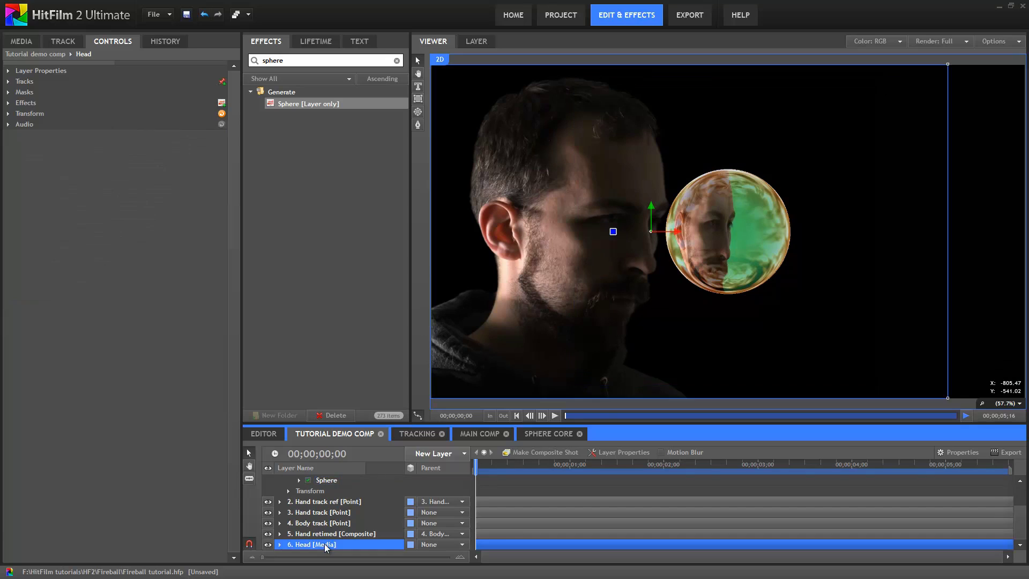
click(570, 452)
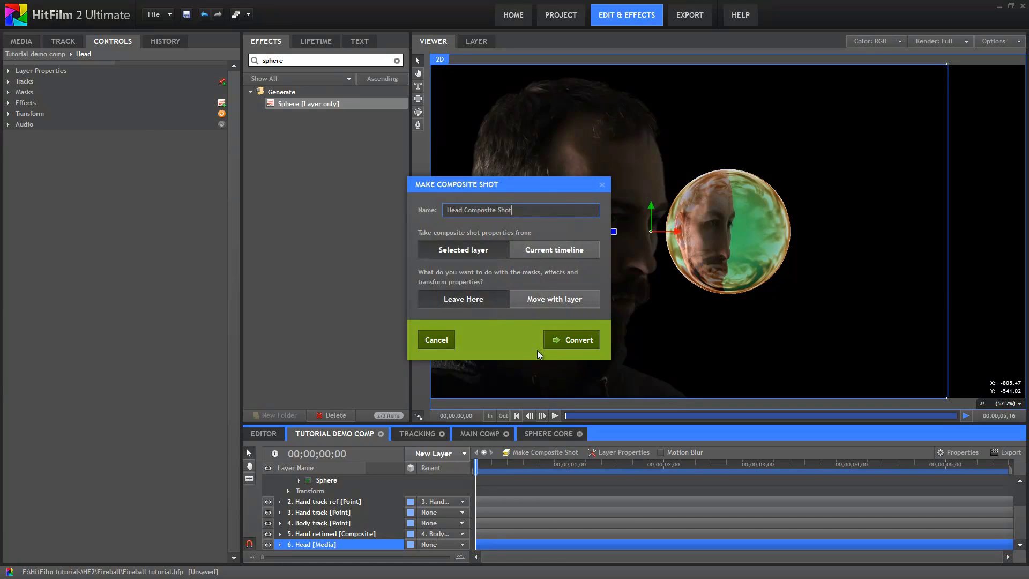
click(534, 300)
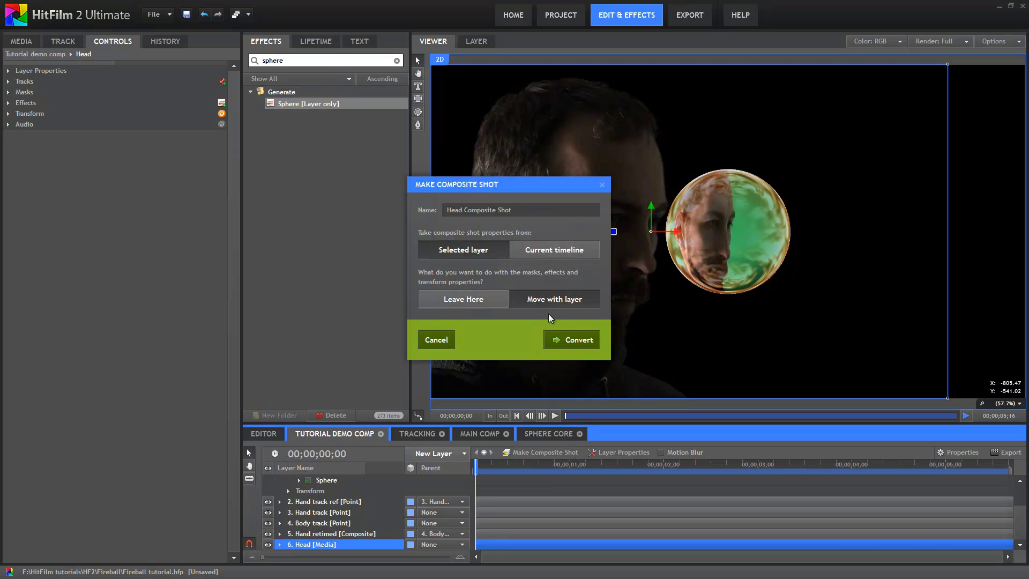
click(569, 338)
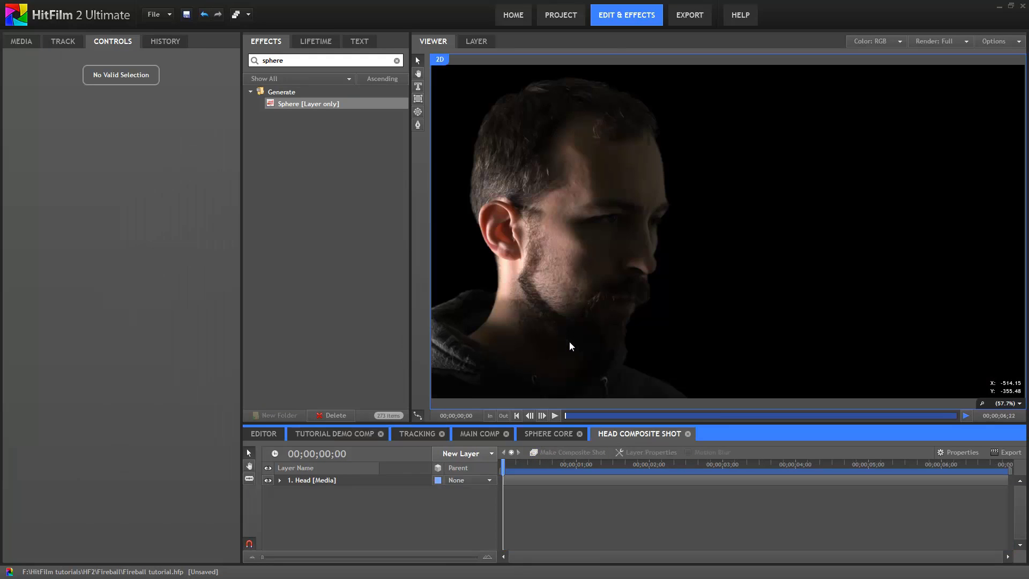
click(334, 434)
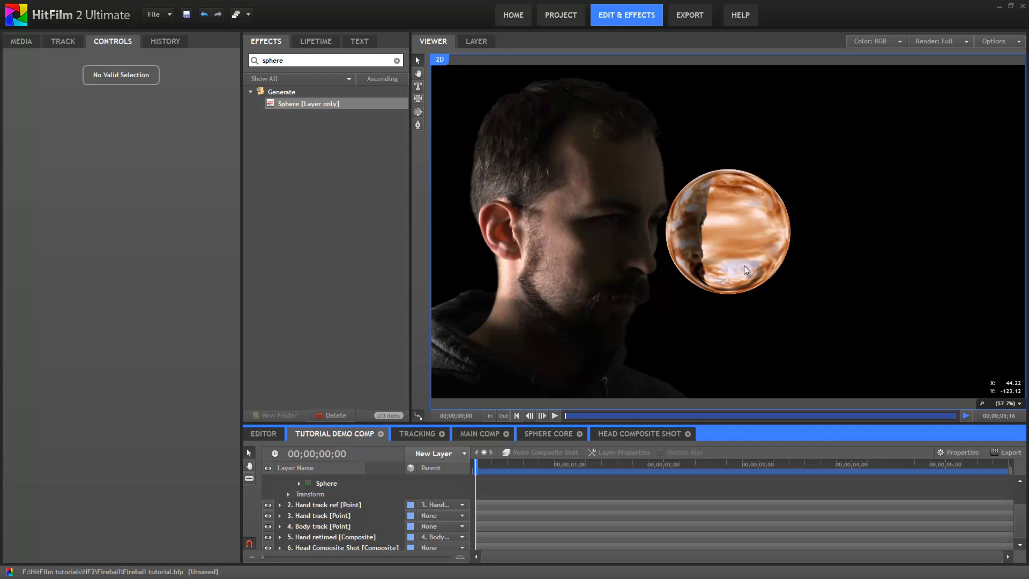
drag(481, 467, 522, 477)
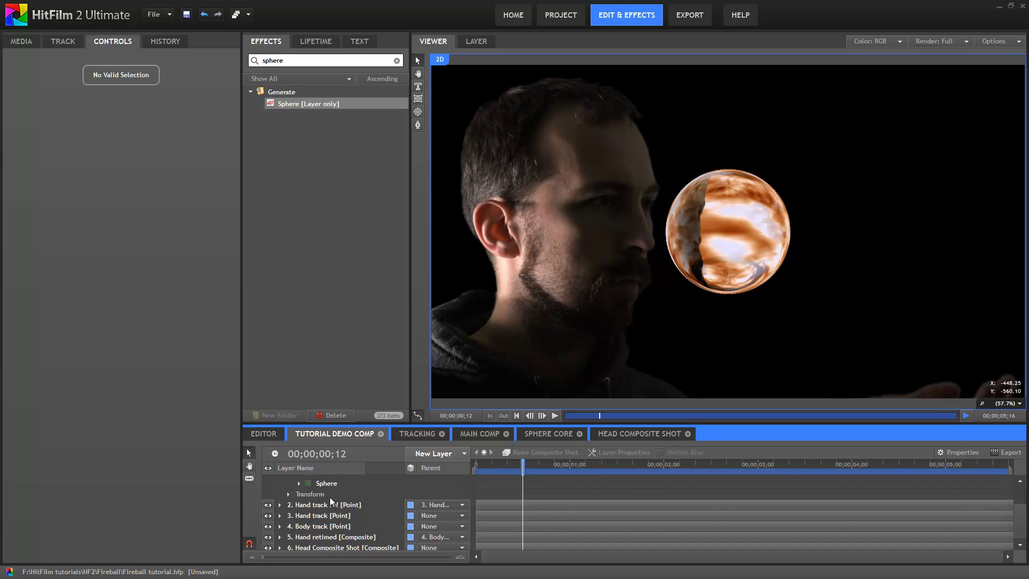
Duplicate the Sphere plane and rename the lower copy "Sphere glow".
scroll(329, 495, up, 2)
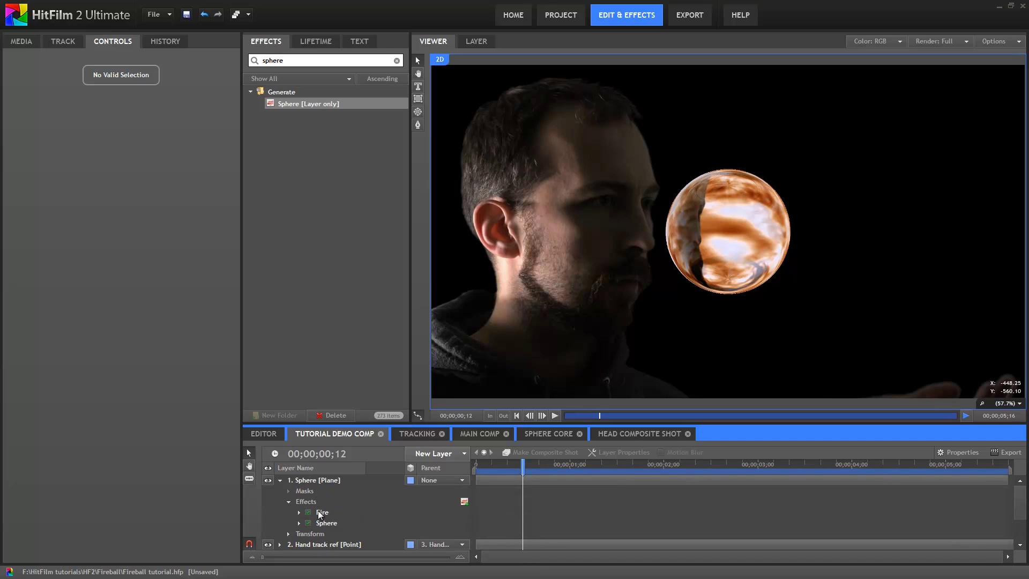
click(321, 480)
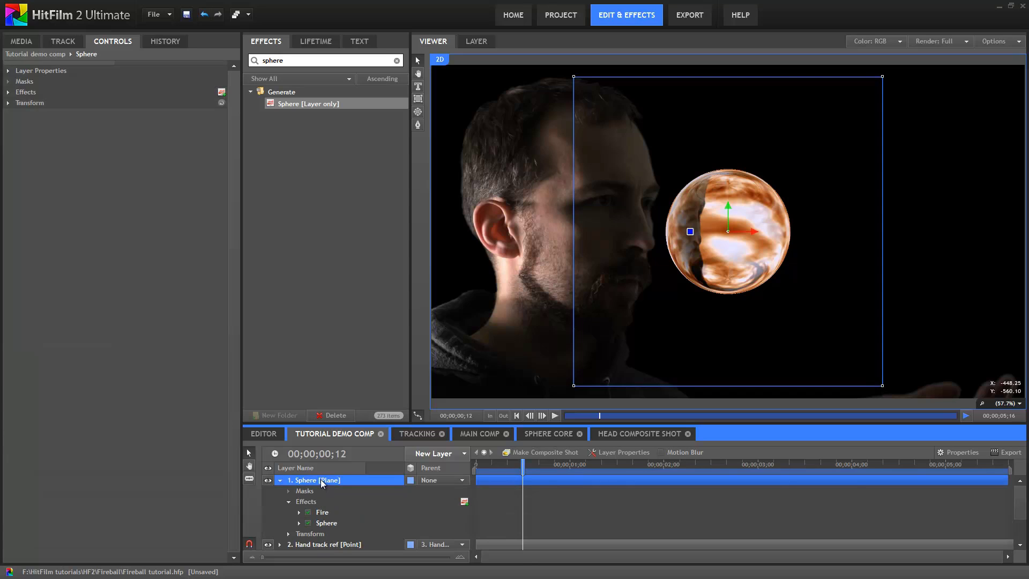
right_click(294, 481)
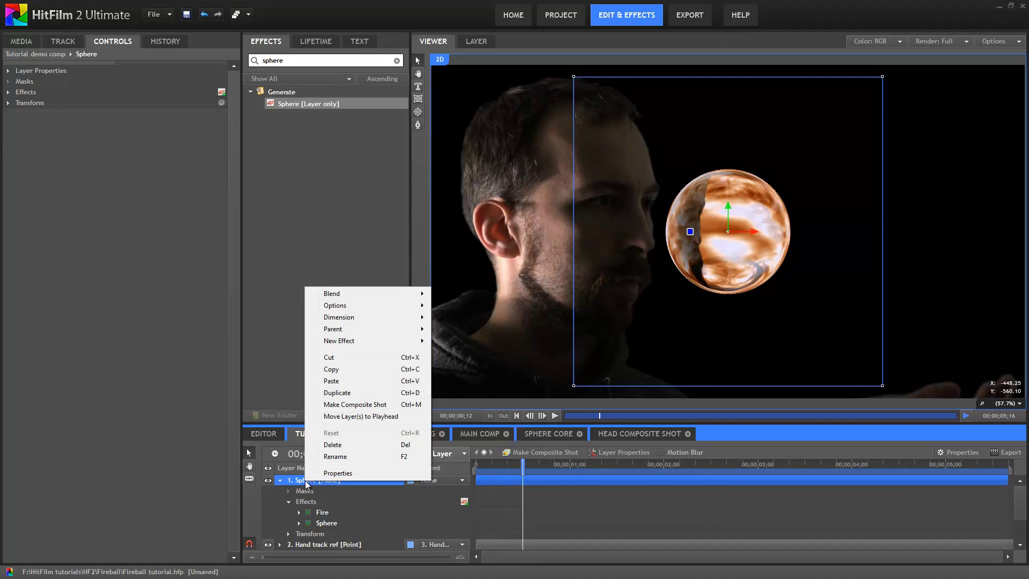
click(343, 393)
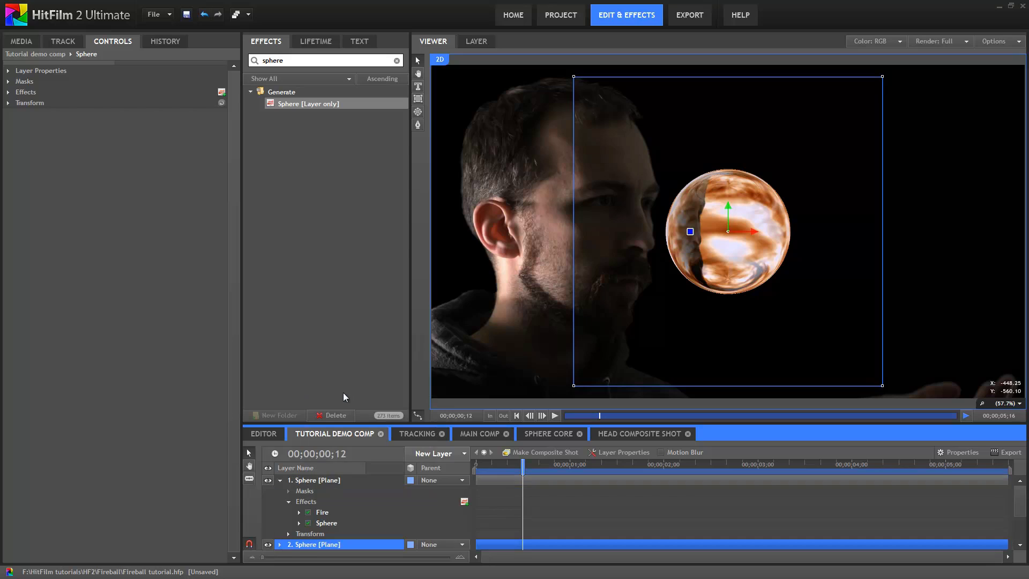
double_click(313, 545)
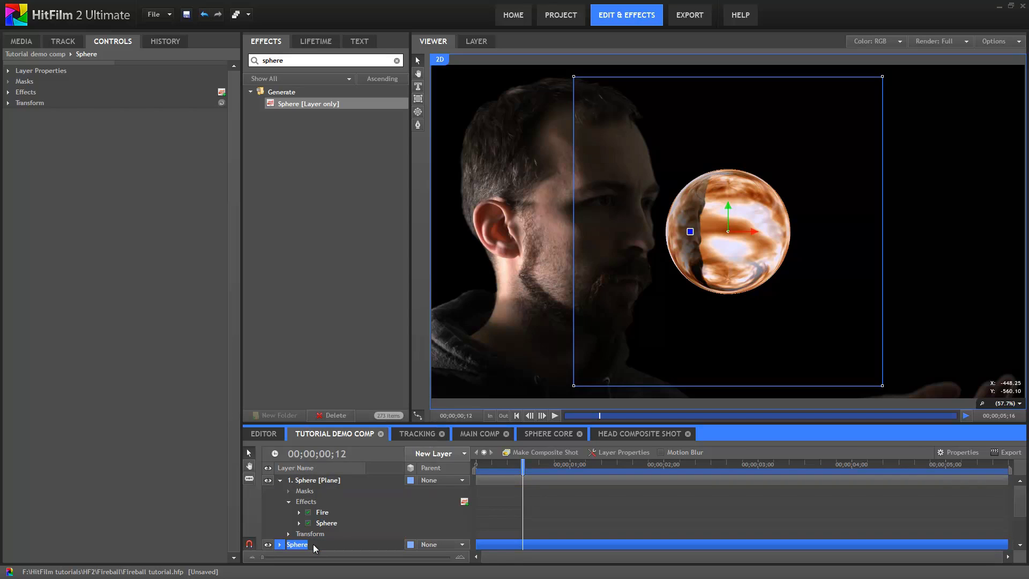
text(Sphere glow)
key(Return)
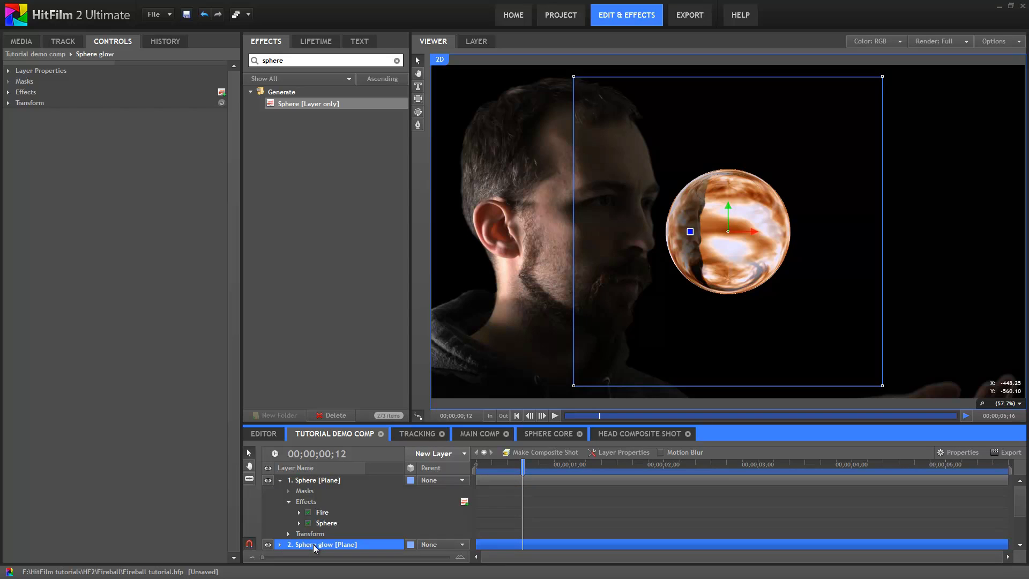
Find the Glow effect and add it below Sphere in the Sphere glow layer's effect stack.
click(8, 93)
click(8, 93)
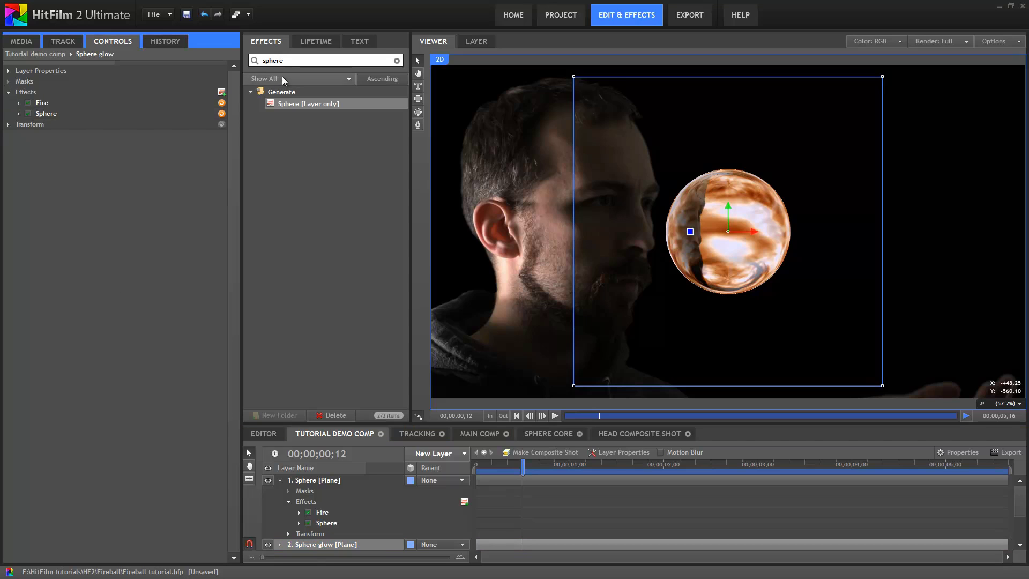
click(286, 61)
double_click(286, 61)
text(glow)
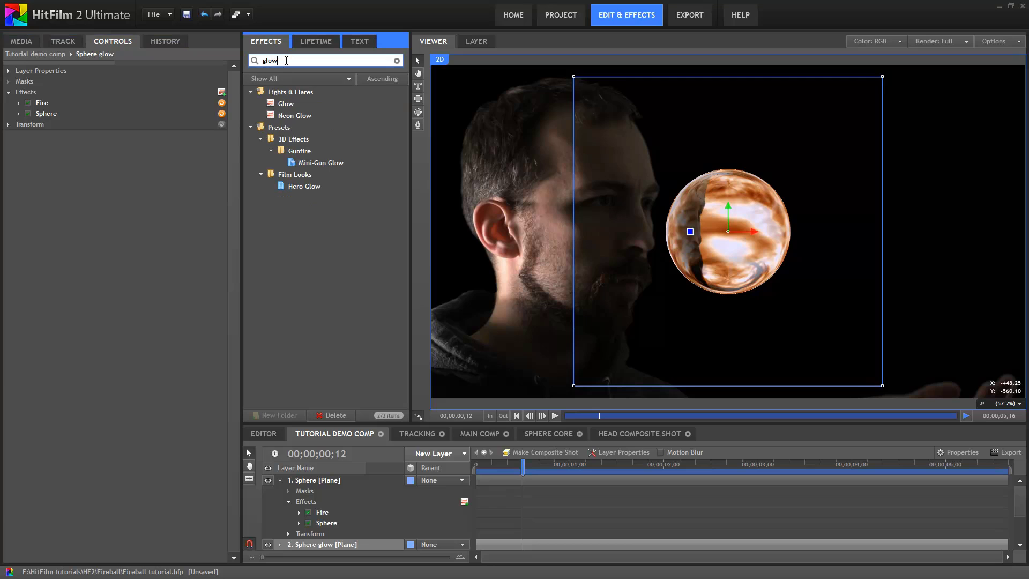
drag(286, 103, 70, 123)
click(19, 124)
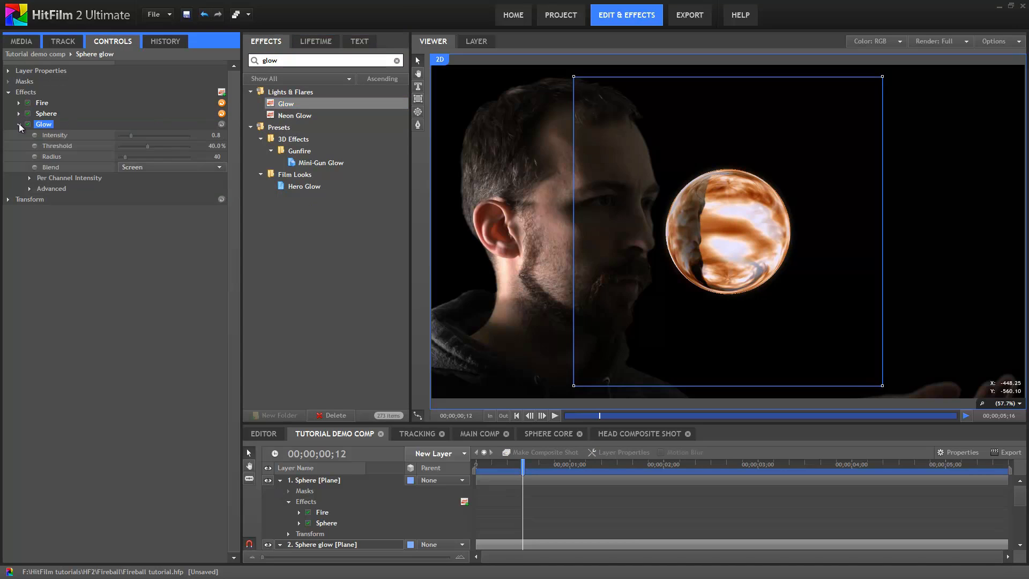
Set the Glow effect's threshold to 0%, radius to 27, blend to Add and intensity to 1.4.
click(124, 158)
mouse_move(123, 157)
mouse_down()
mouse_move(141, 147)
mouse_move(121, 149)
mouse_up()
click(121, 168)
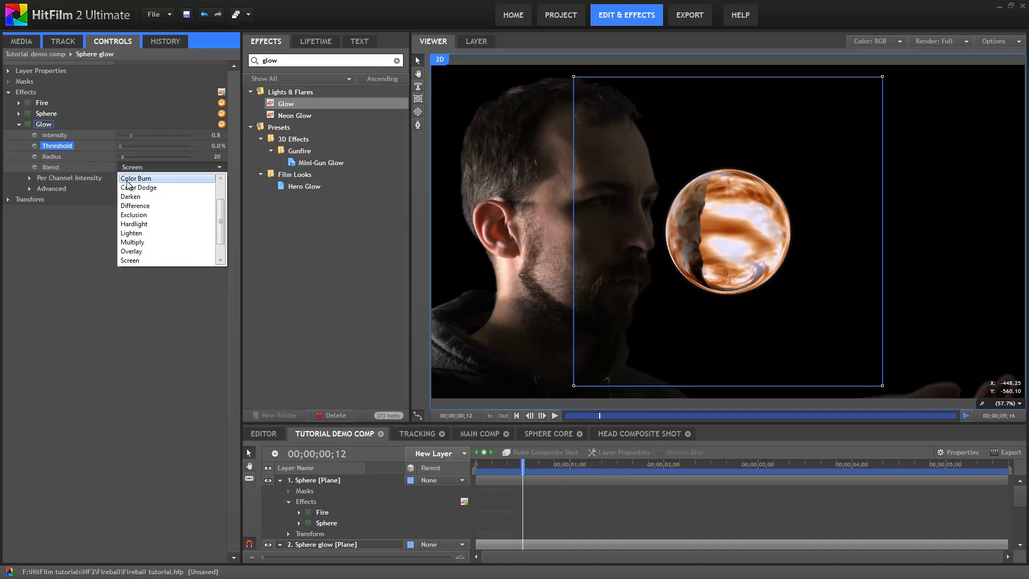
click(128, 197)
drag(216, 157, 224, 138)
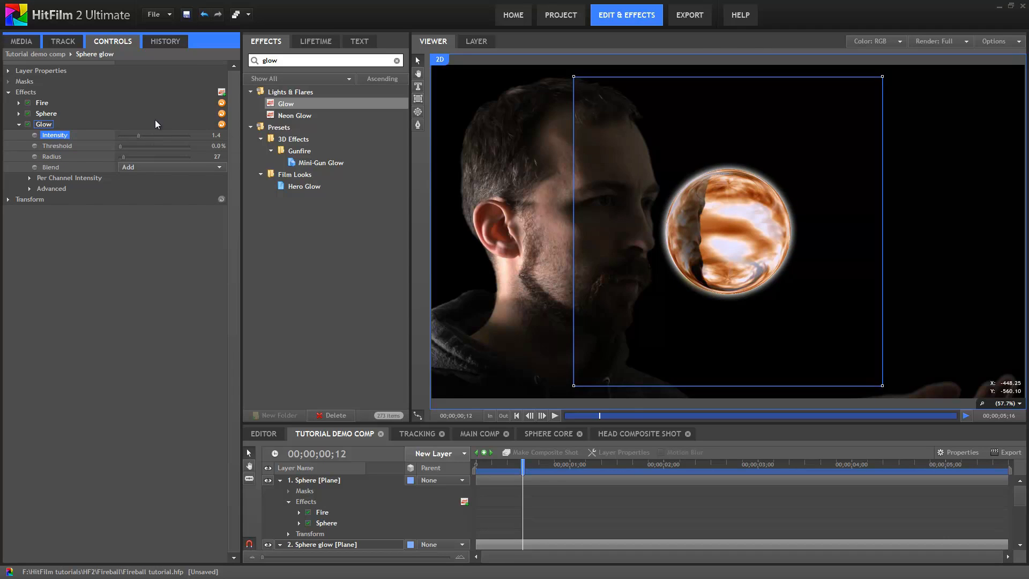
Duplicate the Glow effect, set the copy's radius to 271 and intensity to 1.6, and set the first Glow's intensity to 0.8.
key(ctrl+d)
click(19, 199)
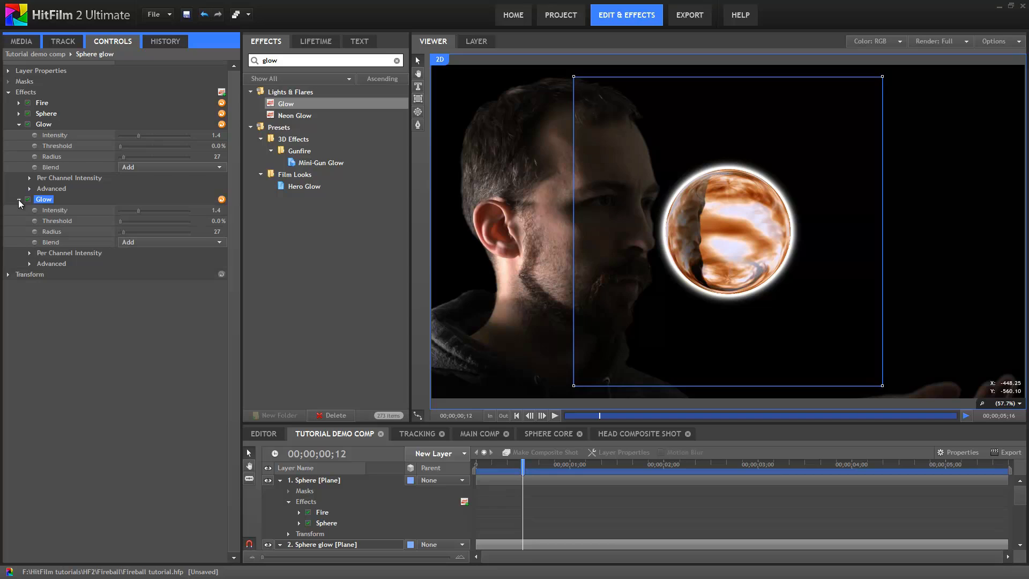
drag(123, 231, 162, 233)
drag(216, 210, 215, 214)
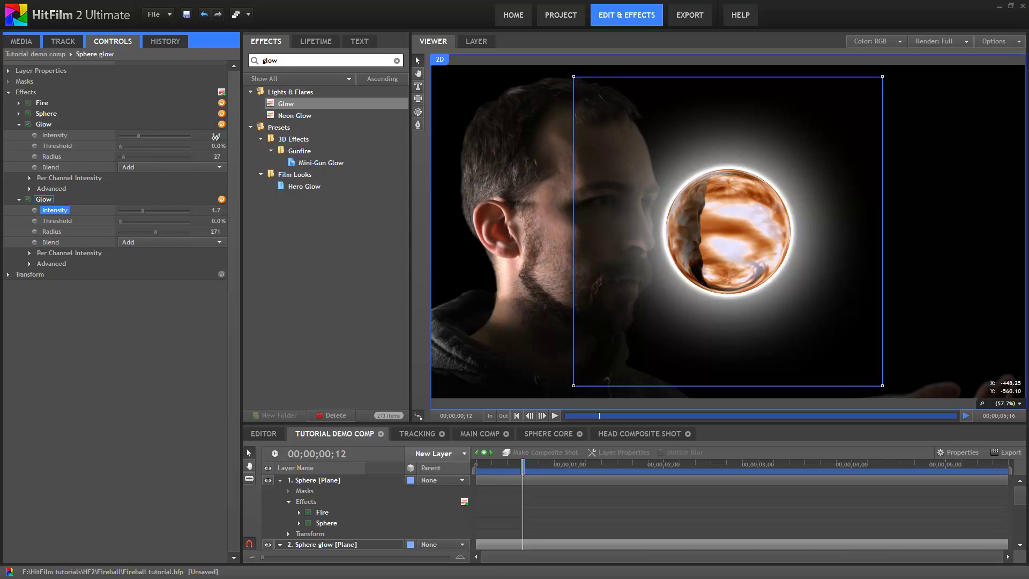
drag(215, 137, 210, 138)
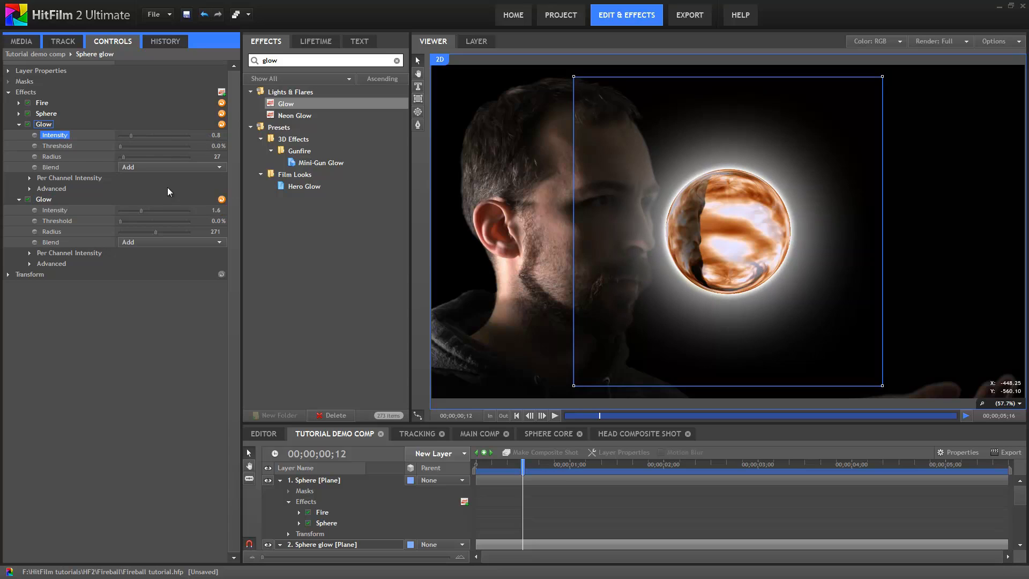
Set the first Glow's per channel intensity to 0.80 for green and 0.46 for blue.
click(29, 178)
drag(155, 210, 152, 211)
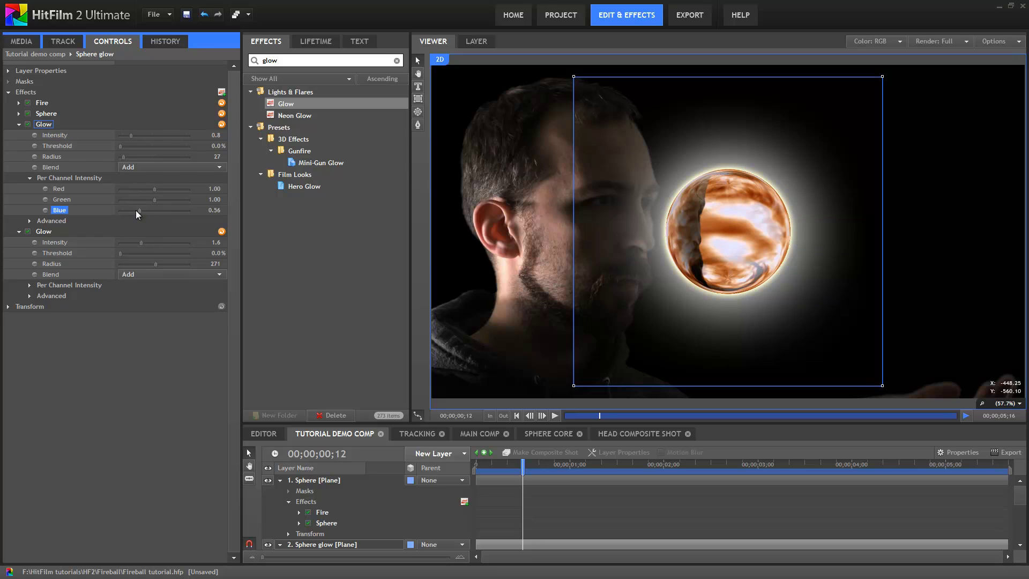
drag(150, 200, 153, 200)
Set the second Glow's per channel intensity to 0.76 green and 0.44 blue, and preview the opening frames.
click(30, 285)
drag(146, 317, 149, 318)
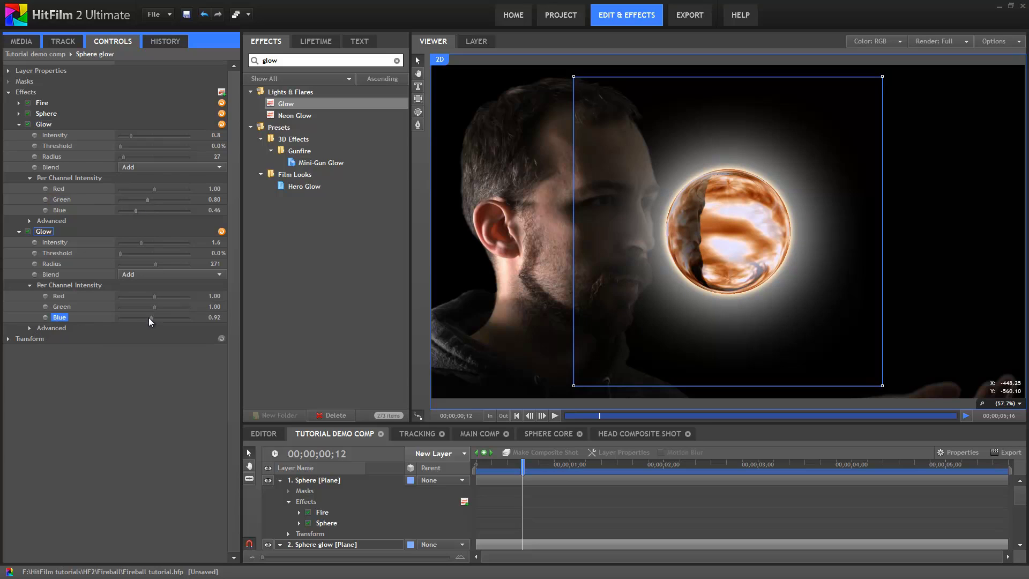
drag(153, 307, 145, 307)
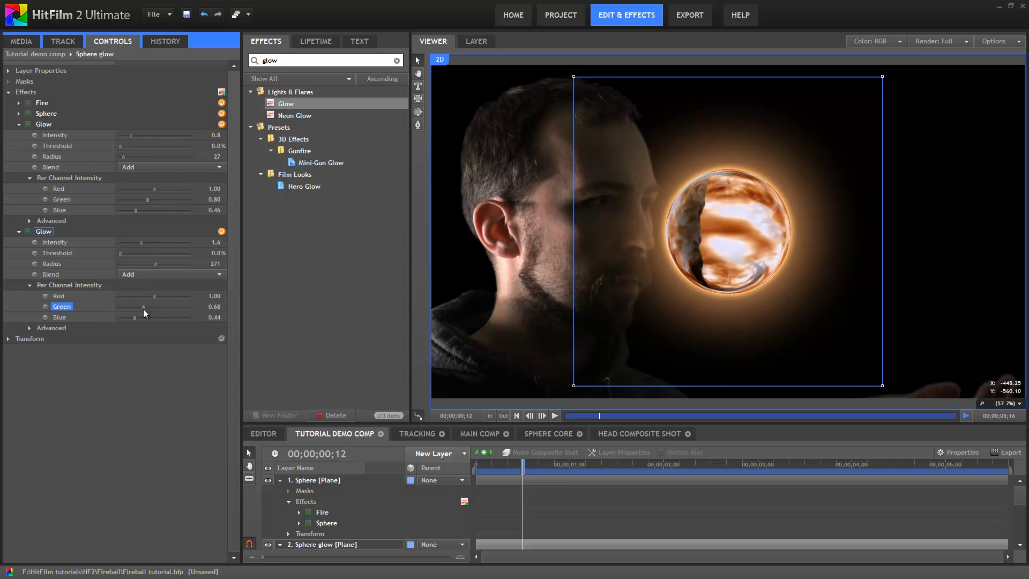
drag(146, 308, 147, 309)
click(480, 464)
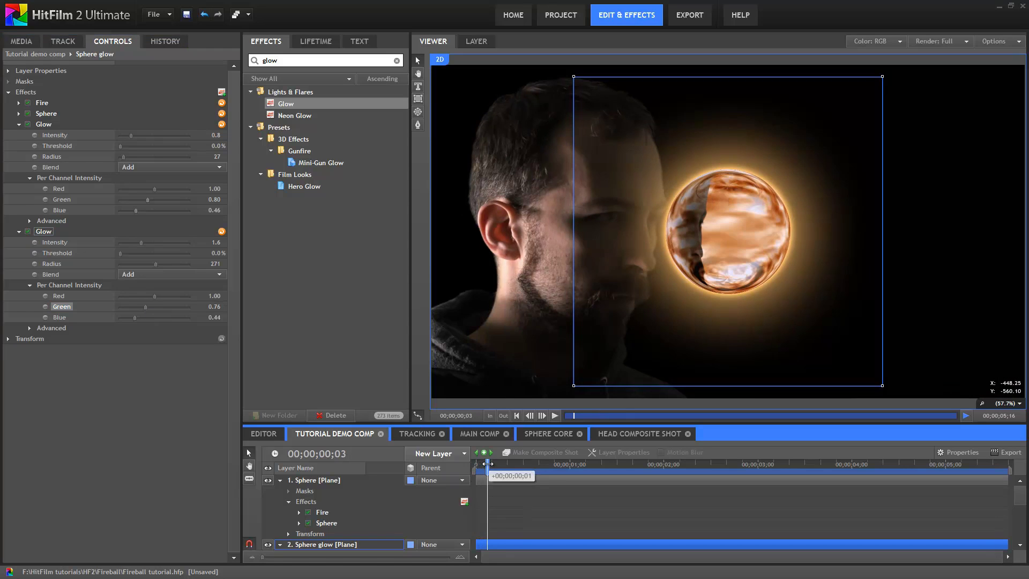
mouse_move(480, 463)
mouse_down()
mouse_move(501, 463)
mouse_move(480, 464)
mouse_up()
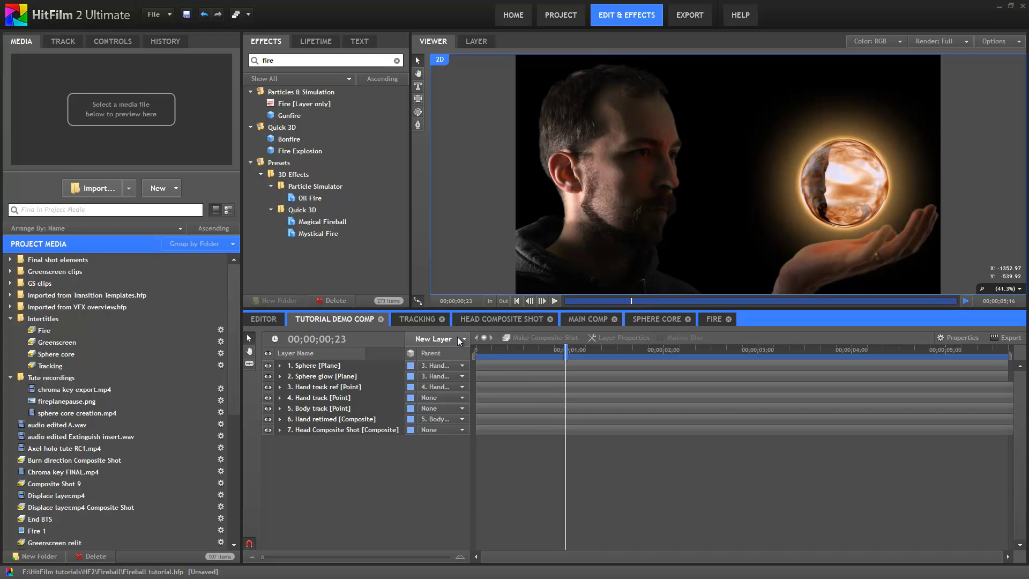
Create a black 1000 by 2000 plane named "Fire 1" and move it horizontally until it is centred over the sphere.
click(461, 339)
click(448, 364)
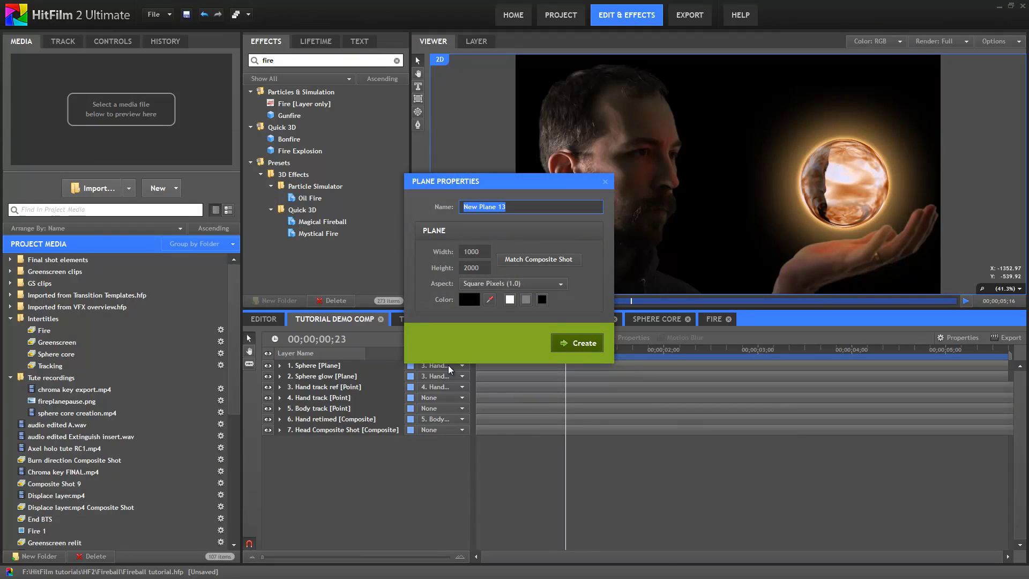
text(Fire 1)
key(Return)
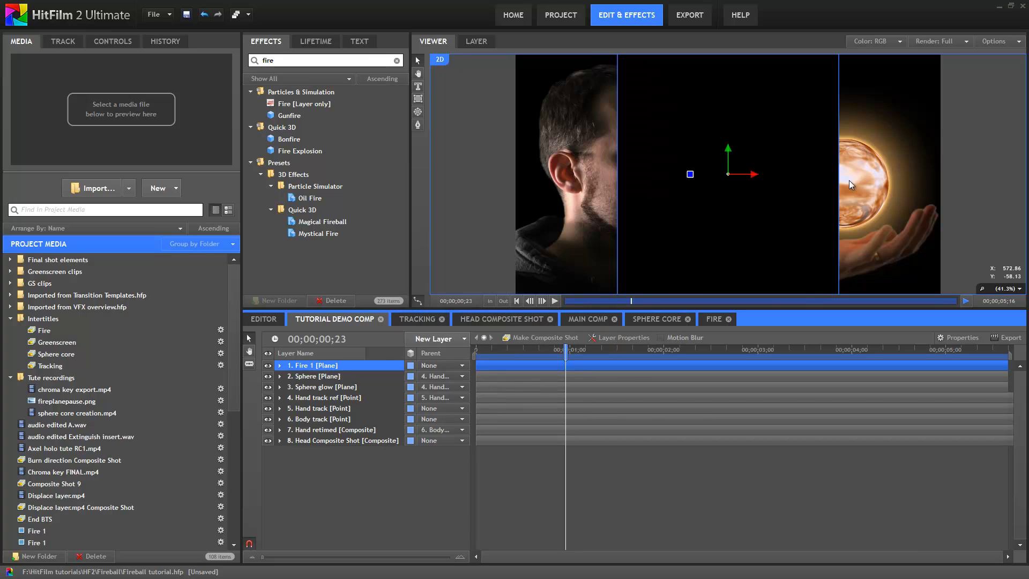
drag(754, 175, 869, 181)
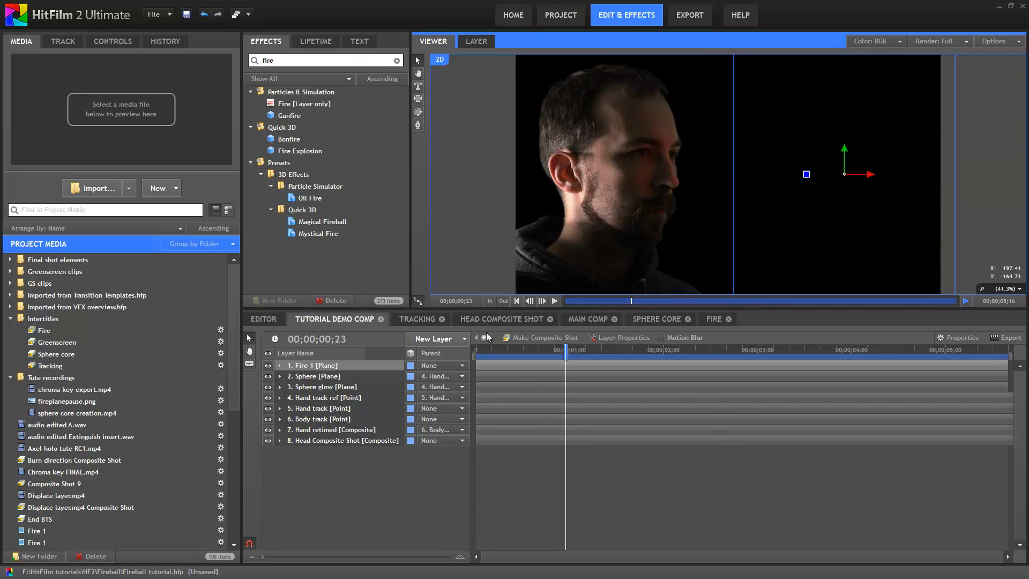
Add the Fire effect to the Fire 1 plane and set its Appearance blend to None.
drag(304, 104, 321, 365)
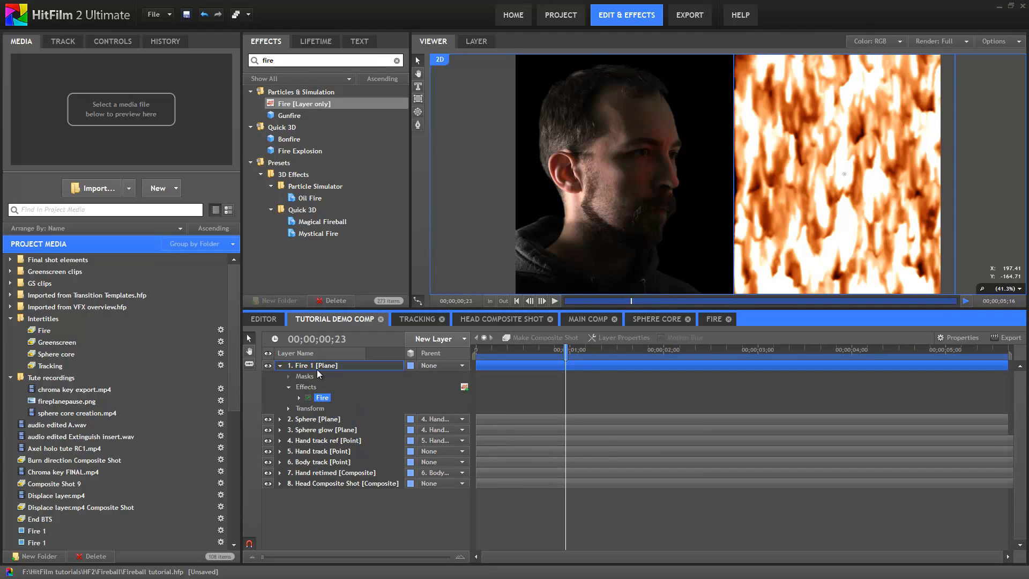
double_click(322, 398)
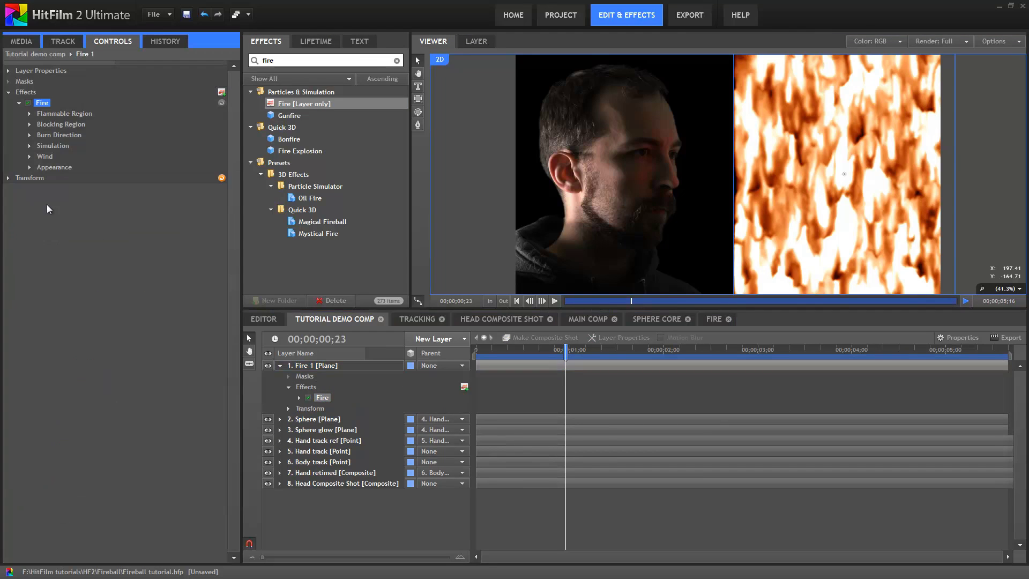
click(29, 167)
click(142, 210)
scroll(142, 222, up, 3)
click(142, 221)
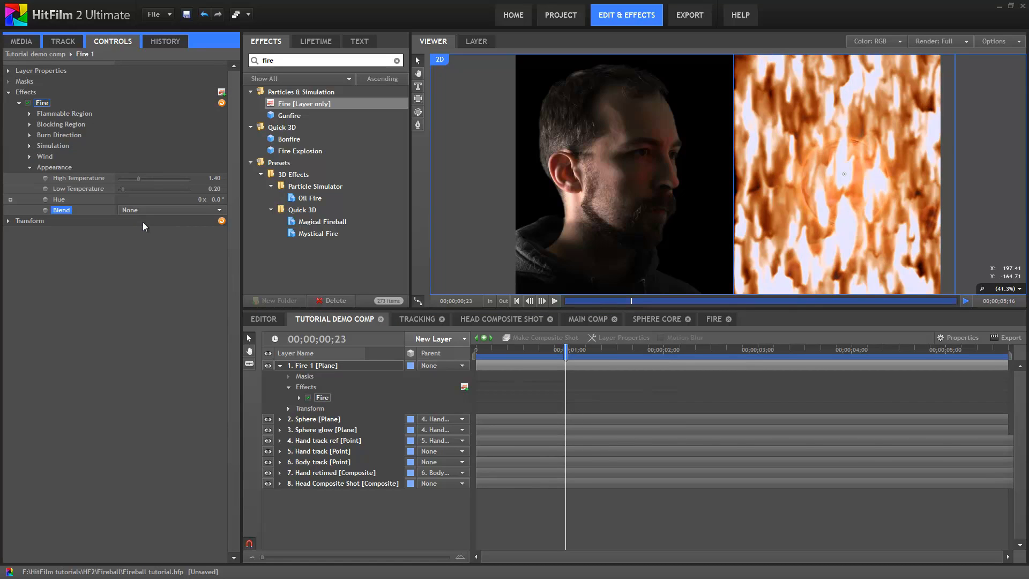
Set the Fire 1 layer's blend mode to Screen in its layer properties.
click(8, 71)
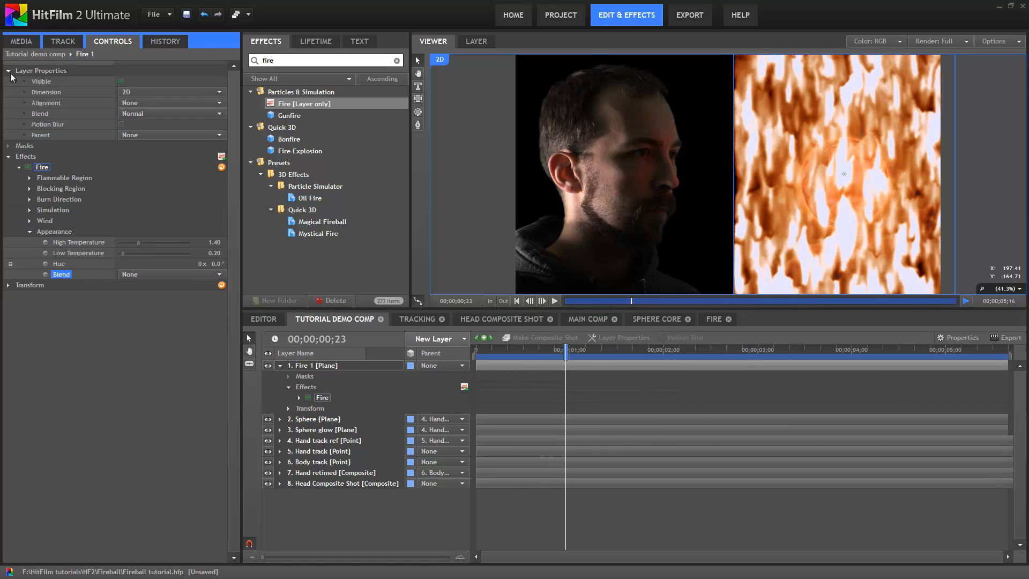
click(138, 118)
click(143, 191)
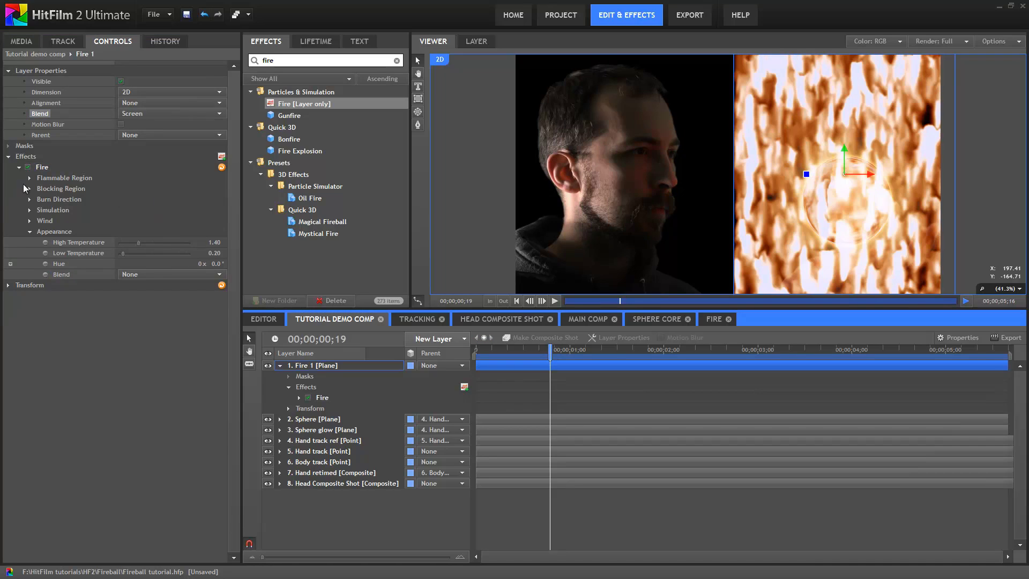
Examine which source layers and channels the Fire effect's Flammable Region offers.
click(30, 178)
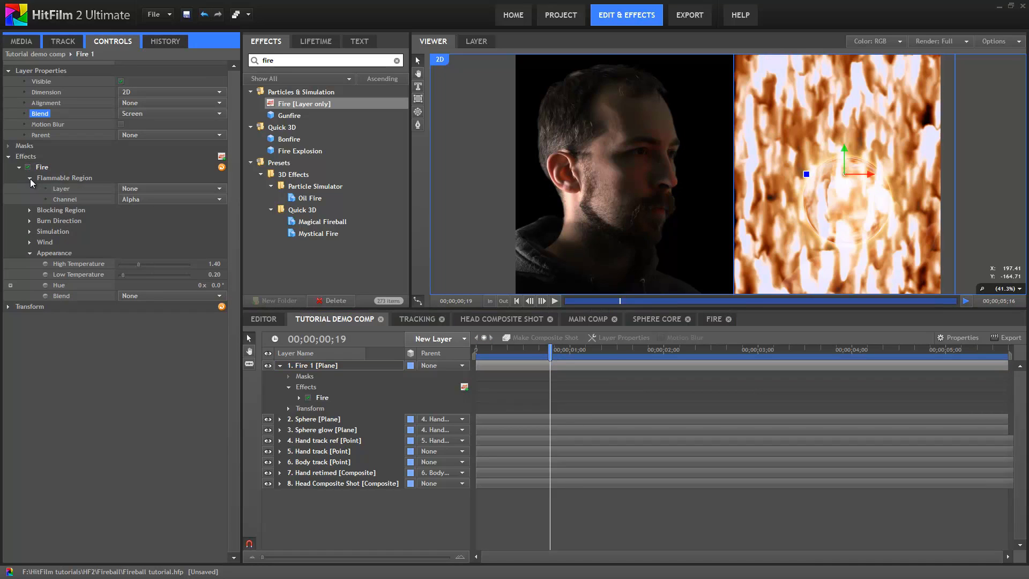
click(179, 189)
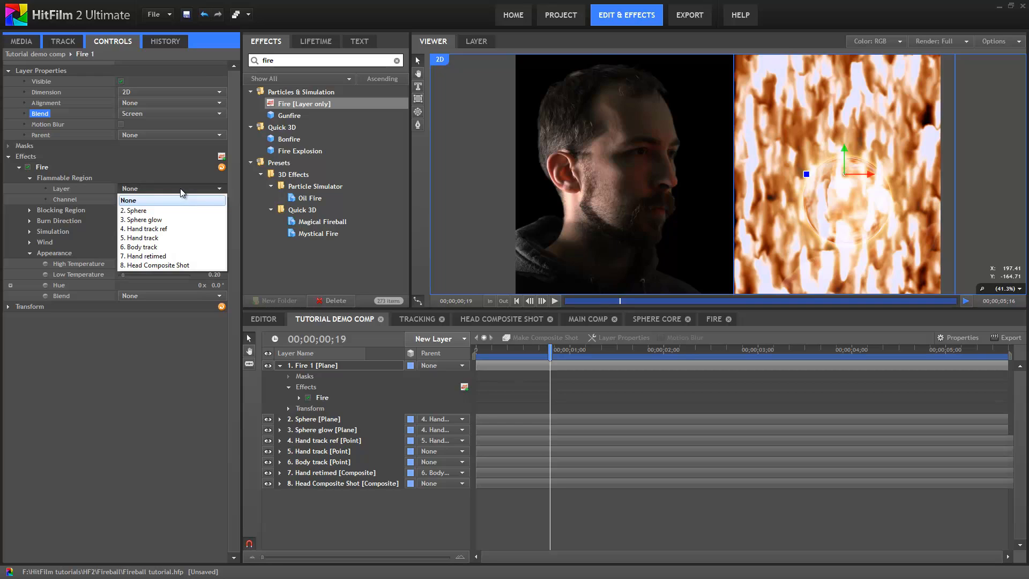
click(180, 189)
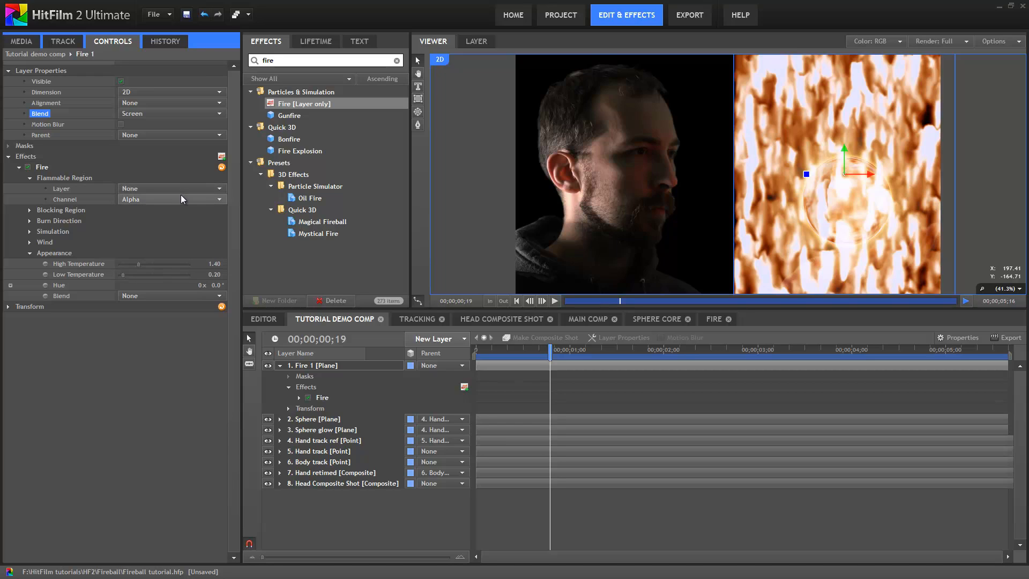
click(176, 201)
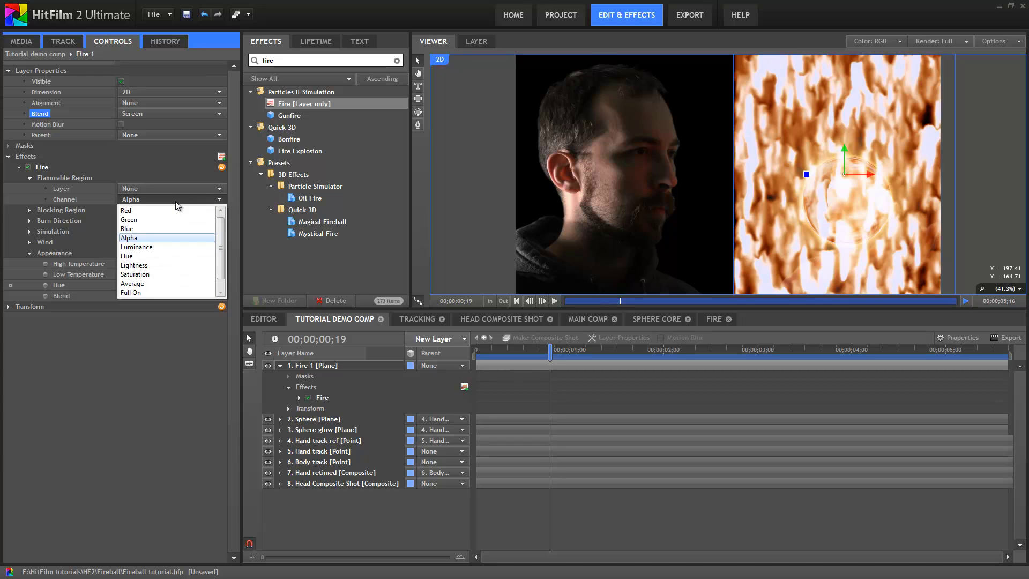
click(175, 202)
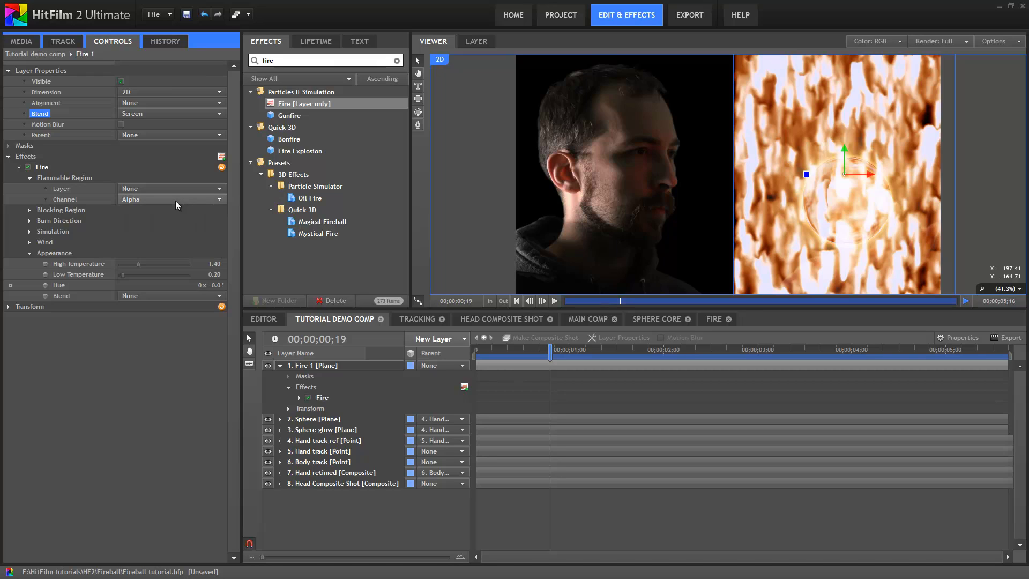
drag(485, 352, 550, 361)
click(175, 201)
Draw a circular mask around the sphere on the Fire 1 plane, and hide the Sphere and Sphere glow layers.
click(417, 112)
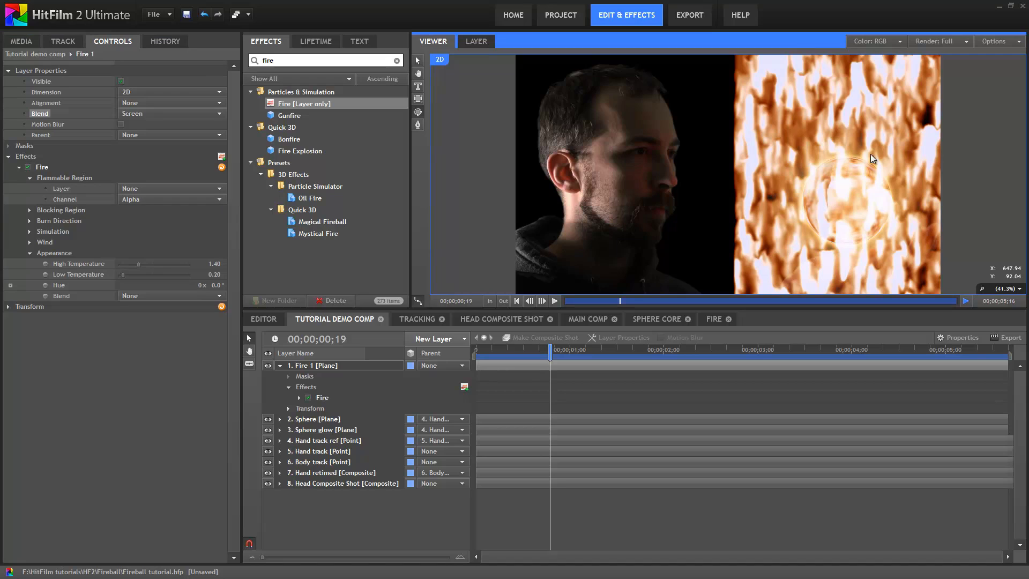
drag(803, 158, 915, 246)
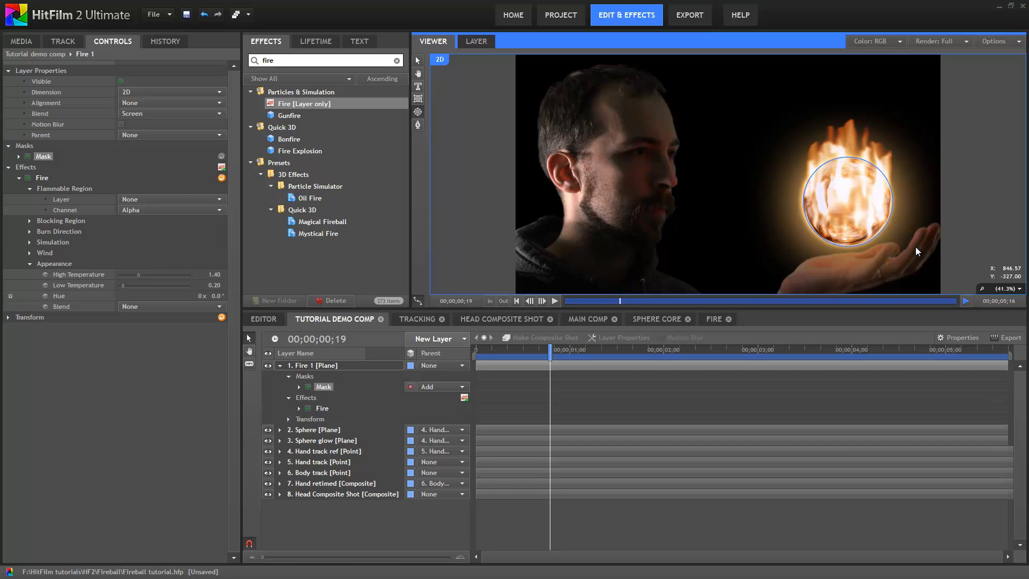
click(268, 429)
click(268, 440)
drag(502, 351, 557, 359)
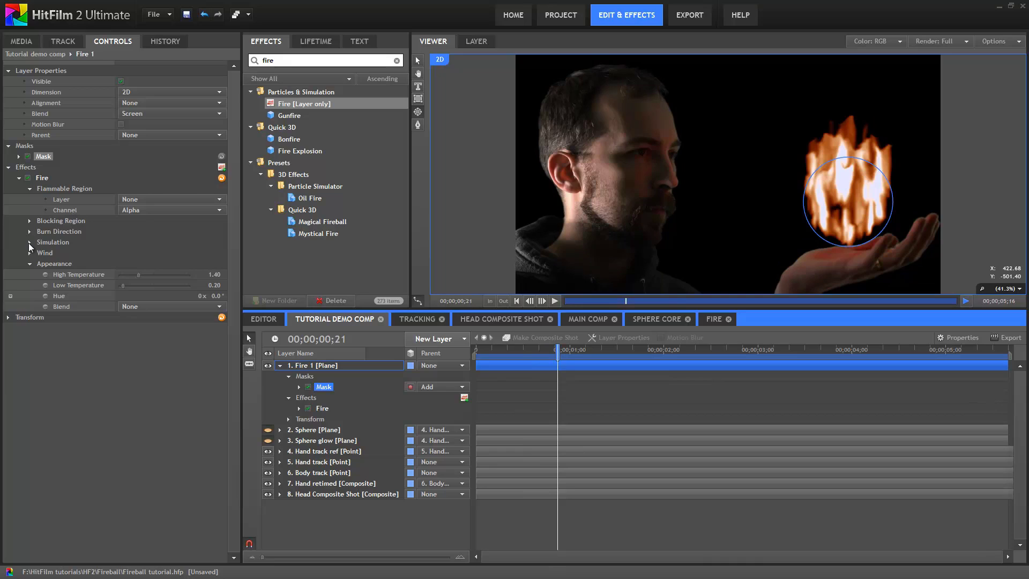
Set the Fire simulation's Source Scale to 1.00, Source Variation to 0.00 and Source Fill to 1.00.
click(30, 242)
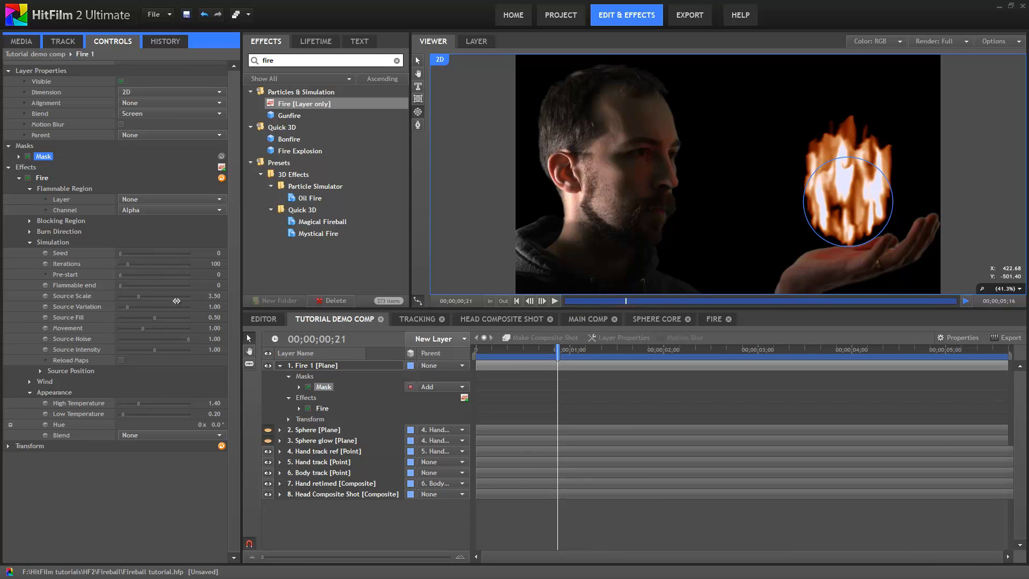
click(214, 296)
text(5)
key(Return)
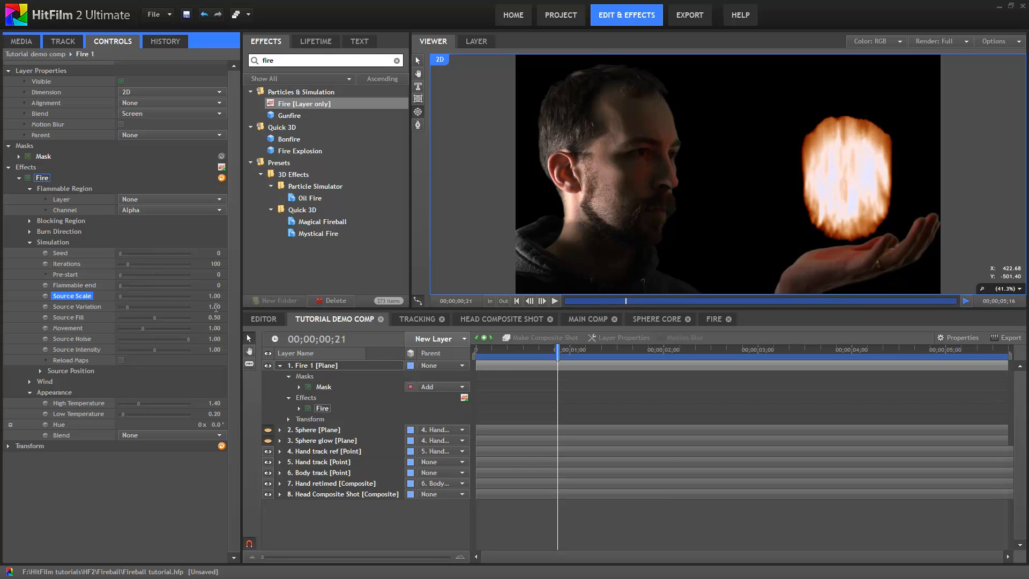
drag(213, 307, 214, 306)
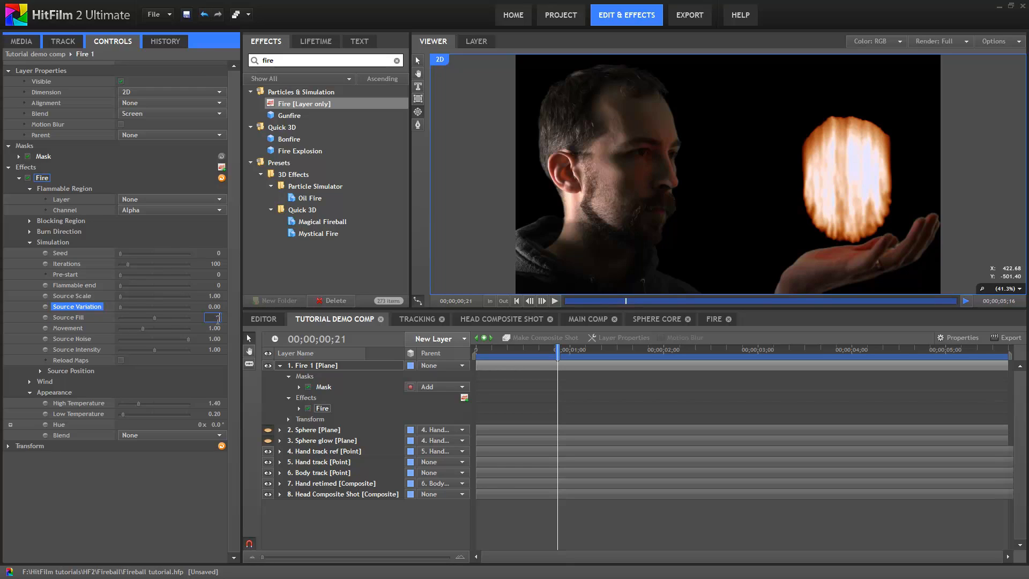
drag(215, 318, 216, 318)
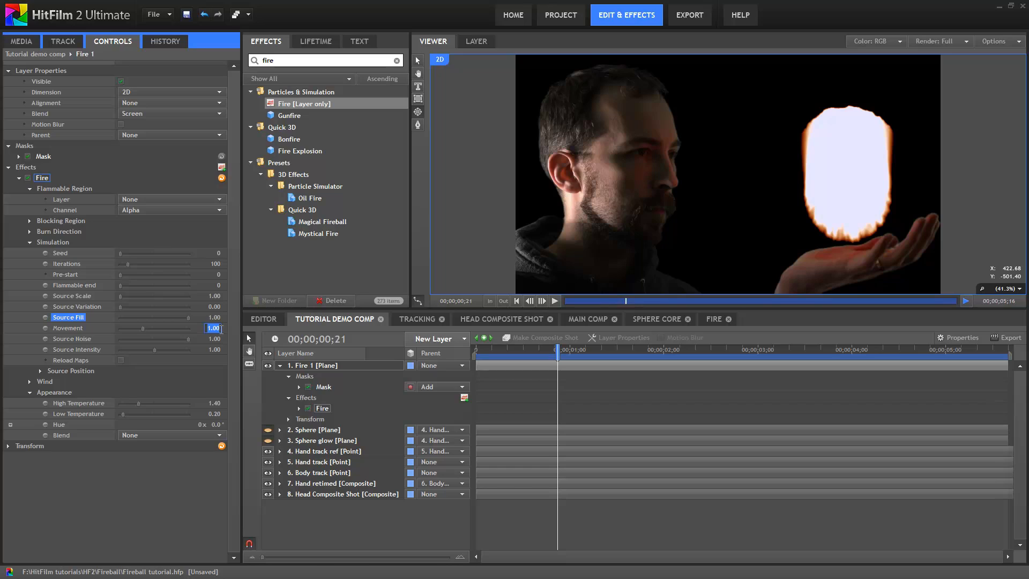
Set the Fire simulation's Movement and Source Noise to 0.00, and scrub the opening second to preview it.
text(0)
key(Return)
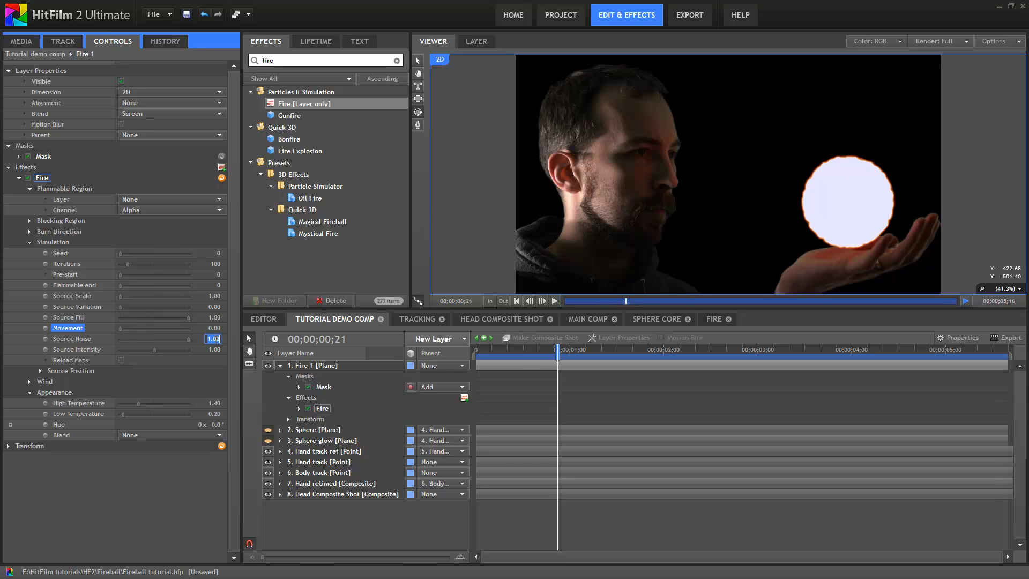
text(0)
key(Return)
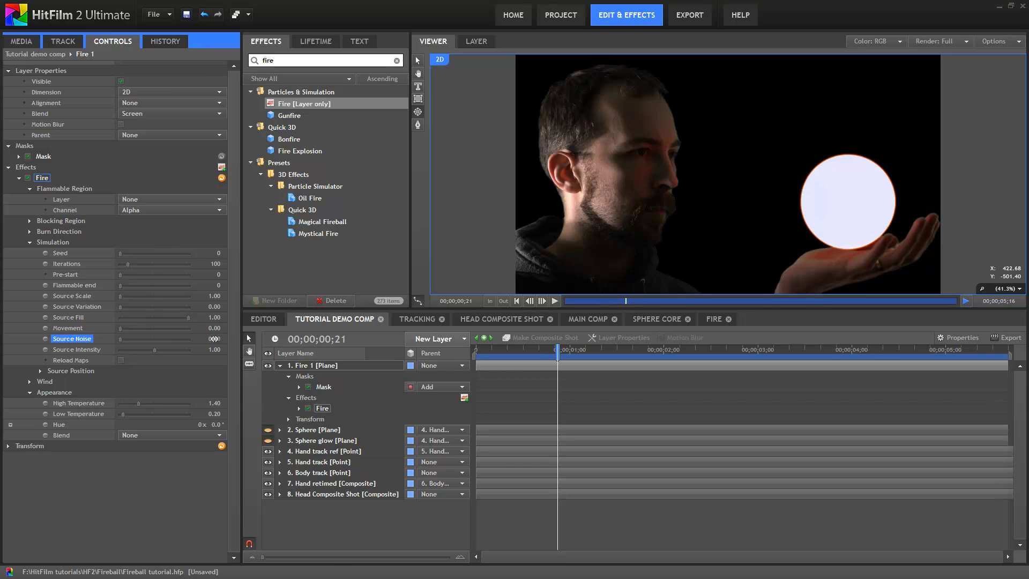
drag(481, 349, 554, 365)
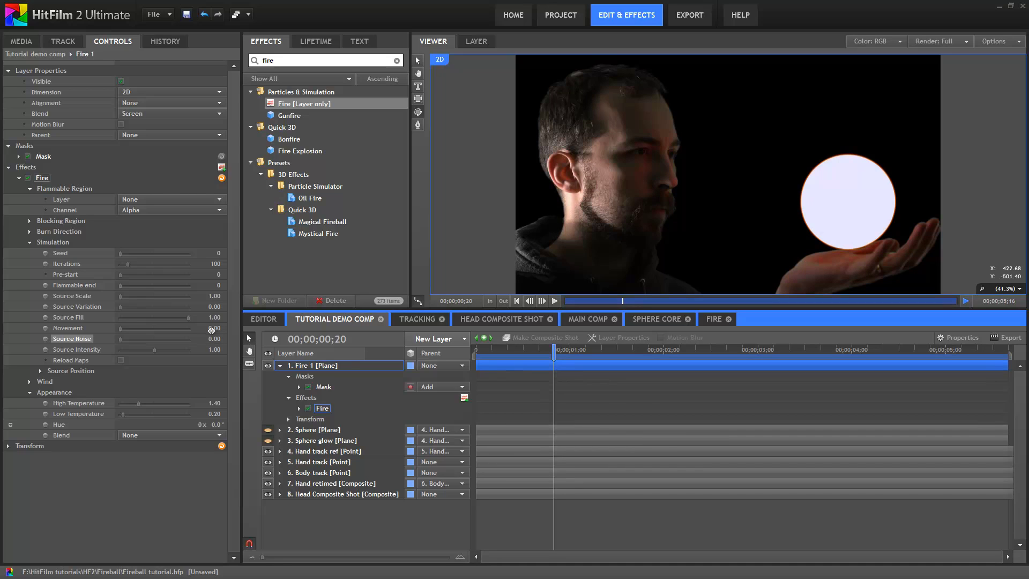
Set the Fire simulation's Movement to 0.39, Source Fill to 0.33 and Source Noise to 0.76.
drag(213, 328, 216, 329)
drag(559, 372, 703, 387)
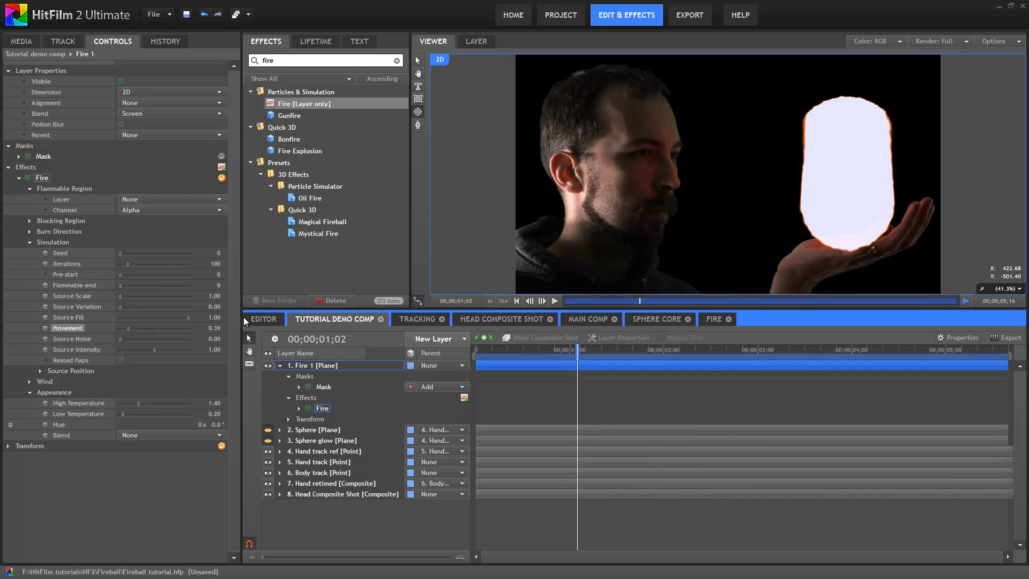
drag(216, 319, 228, 338)
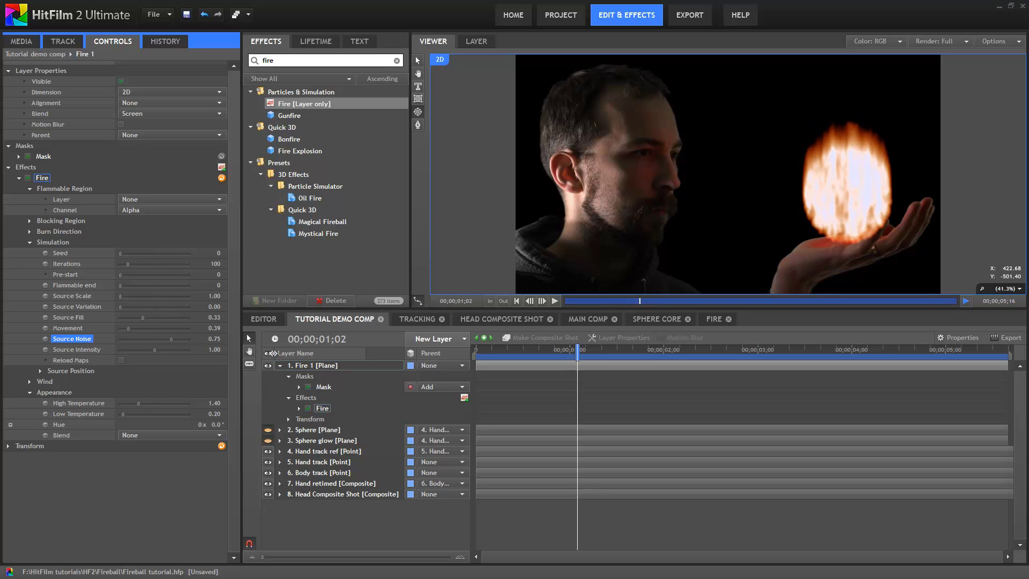
Raise the Fire simulation's Movement to 1.35 and scrub through the shot to preview the flames.
drag(219, 327, 225, 326)
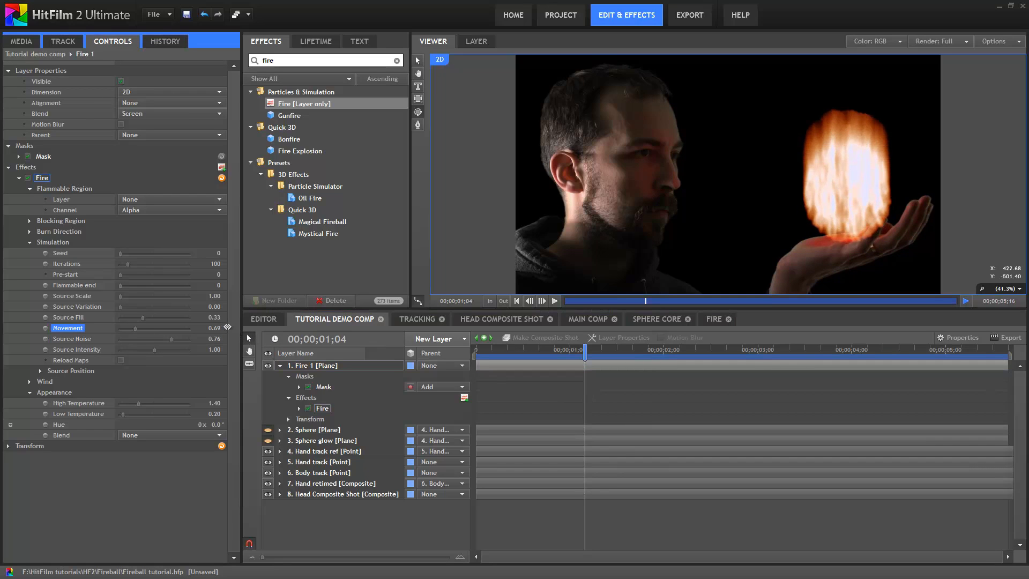
drag(238, 328, 237, 328)
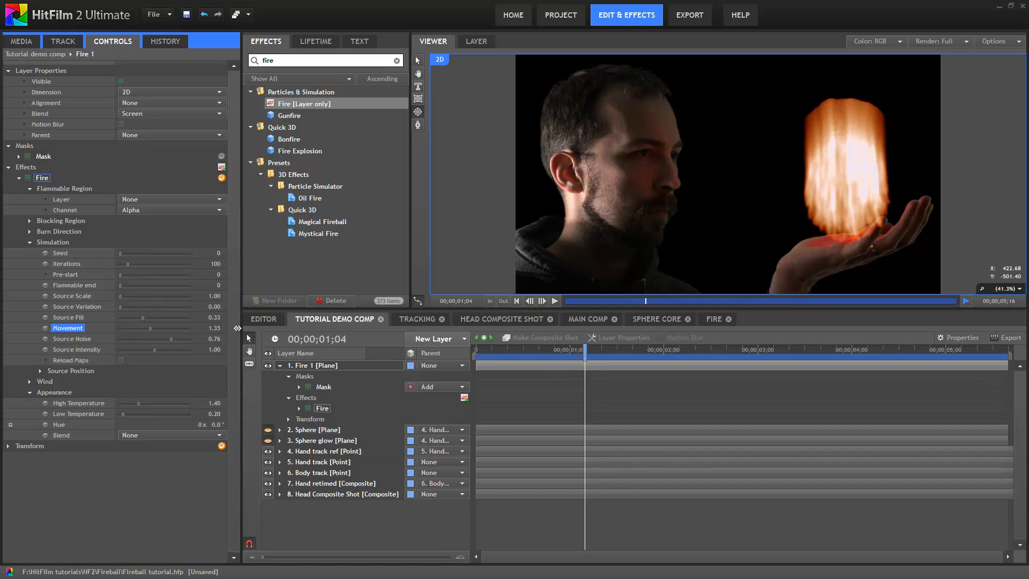
drag(492, 346, 718, 363)
Try larger Source Scale values for the fire, up to 8.74, previewing the flames over the shot.
drag(214, 296, 236, 300)
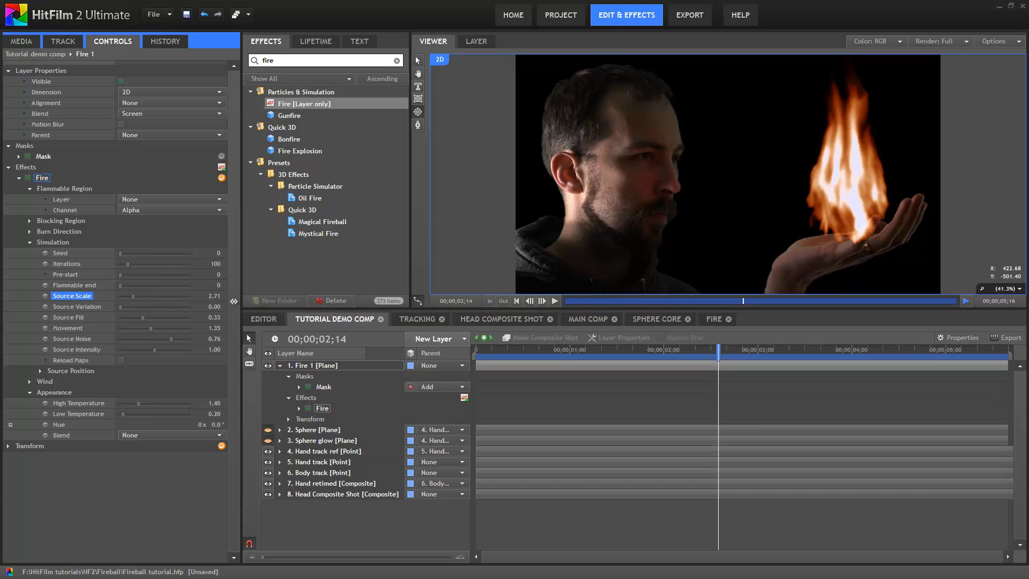
drag(497, 348, 643, 369)
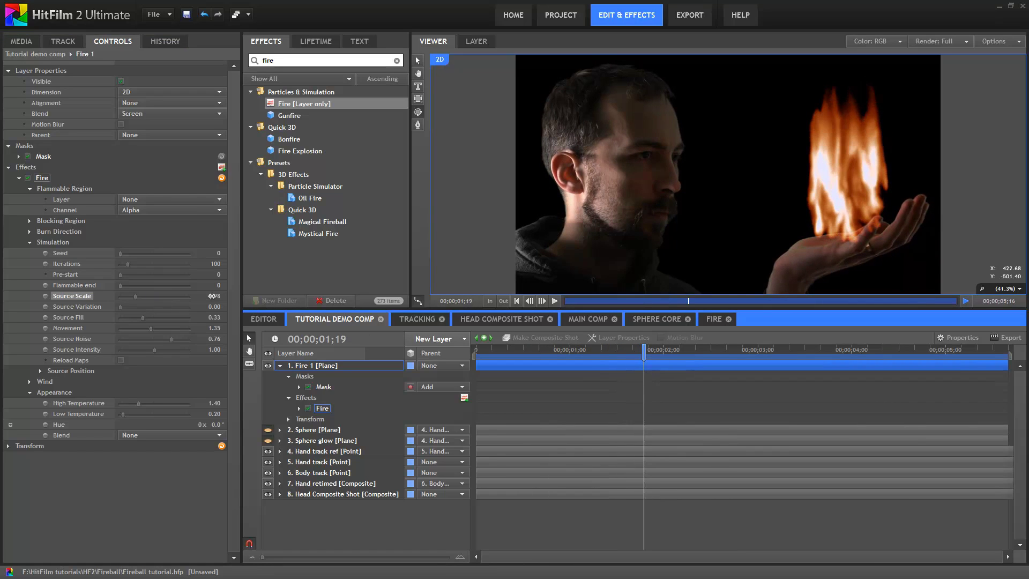
click(224, 298)
drag(209, 295, 229, 299)
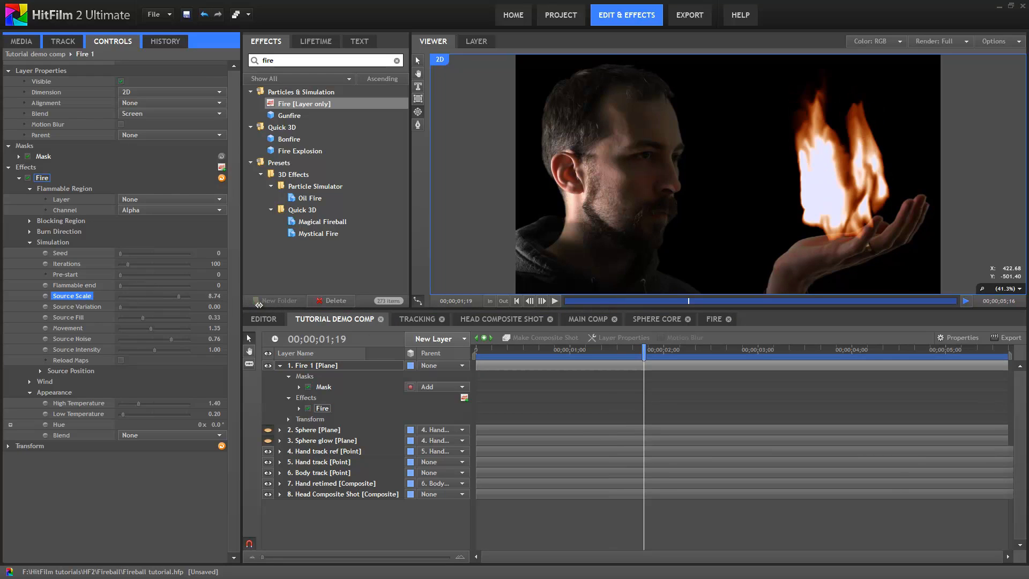
drag(490, 351, 681, 358)
Set the fire's Source Scale to 1.99 and Source Variation to 3.90, and preview the flames.
drag(179, 295, 129, 298)
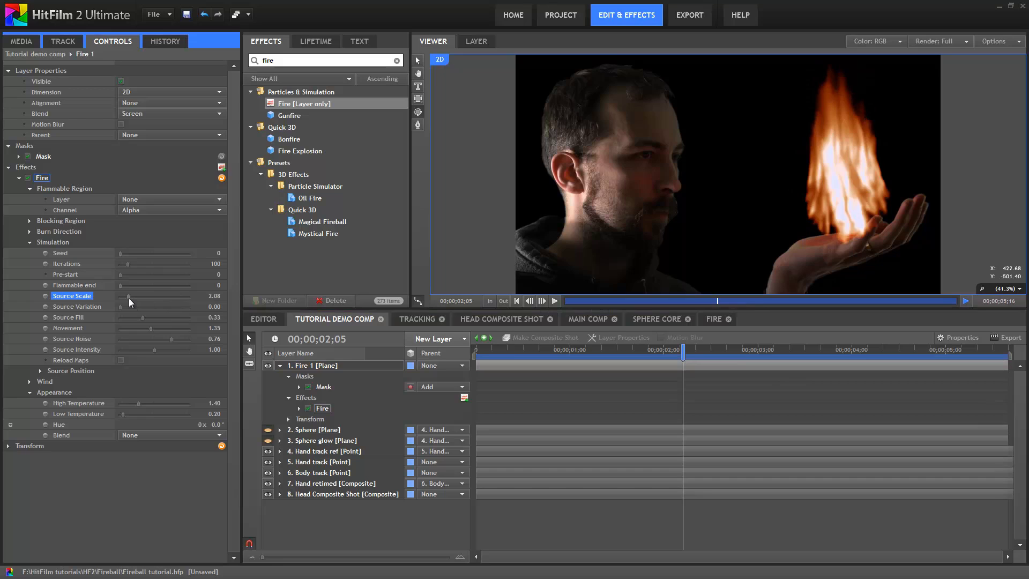
drag(476, 365, 694, 374)
drag(494, 347, 631, 382)
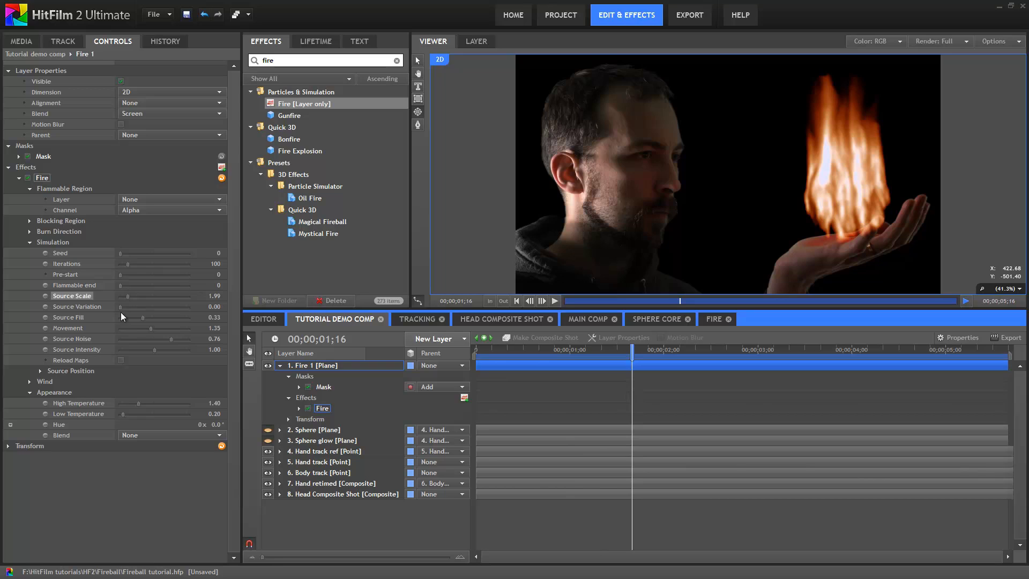
drag(122, 306, 137, 306)
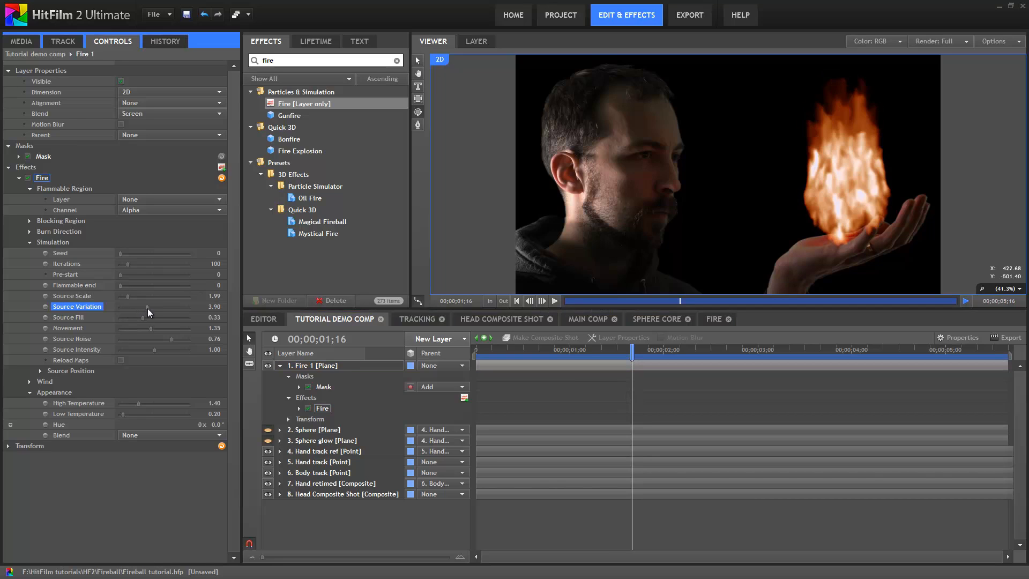
drag(508, 365, 635, 376)
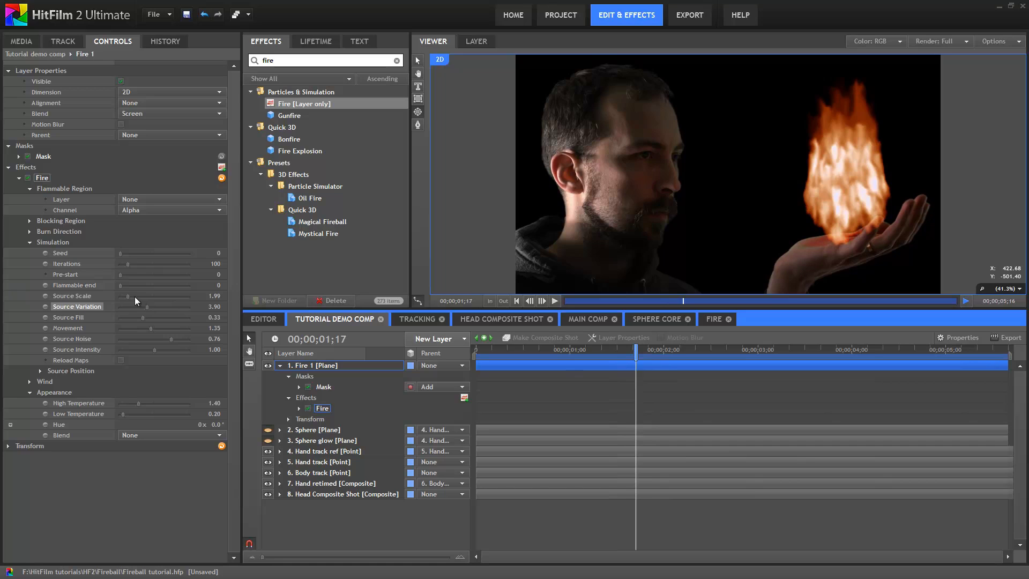
Set the fire's Source Scale to 10.00 and Source Variation to 6.20, and preview the changed flames.
drag(134, 296, 188, 301)
drag(635, 354, 738, 375)
drag(147, 306, 114, 333)
drag(546, 366, 695, 367)
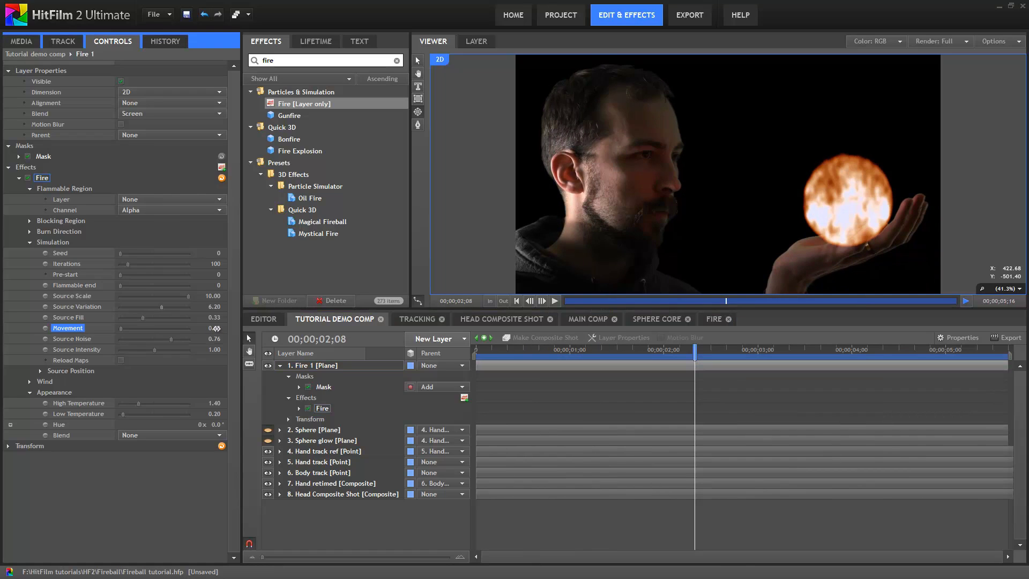
Preview the flames with Movement at 3.00, and reduce Movement to 2.01.
drag(557, 360, 655, 359)
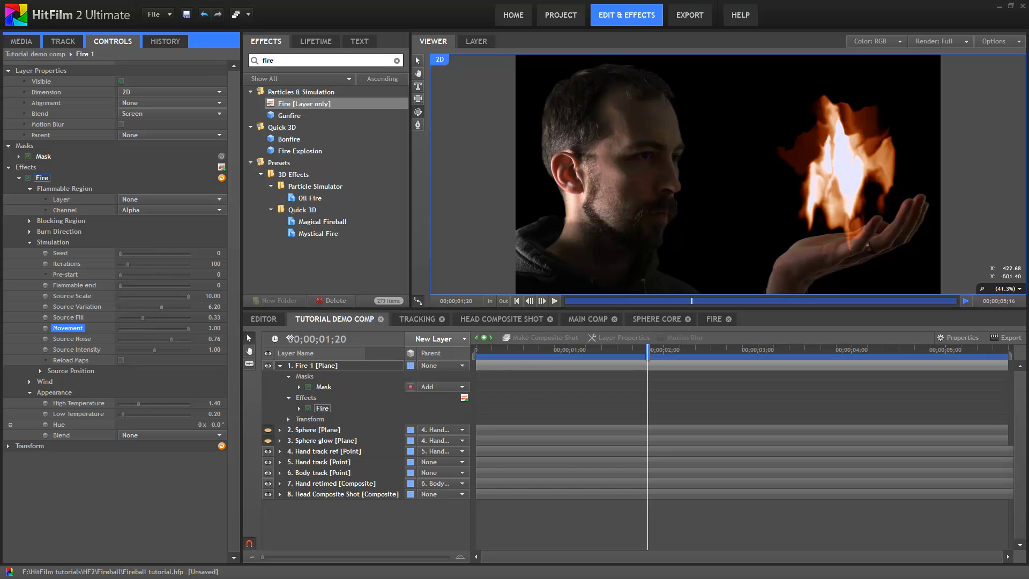
drag(535, 356, 741, 384)
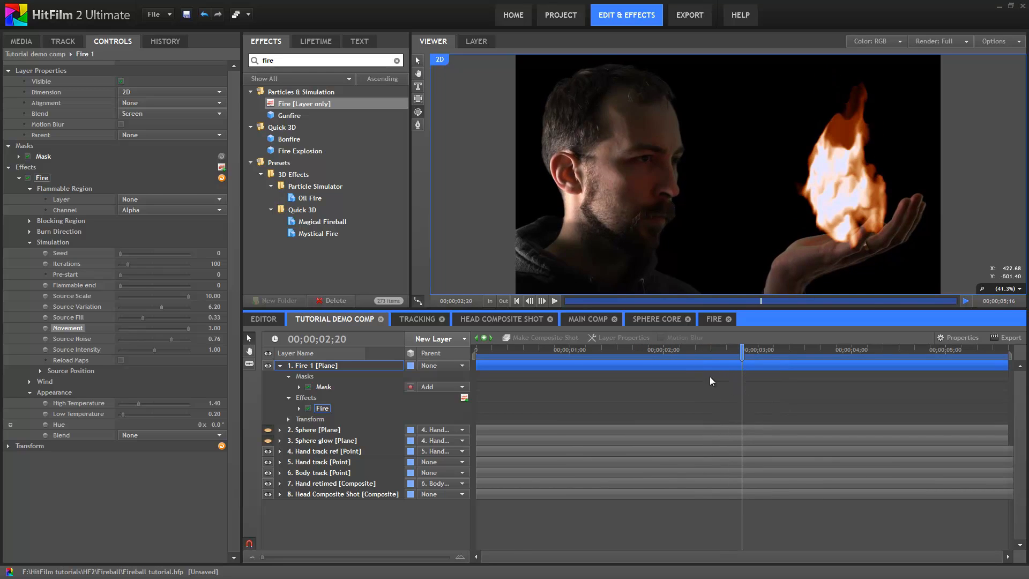
drag(188, 327, 165, 327)
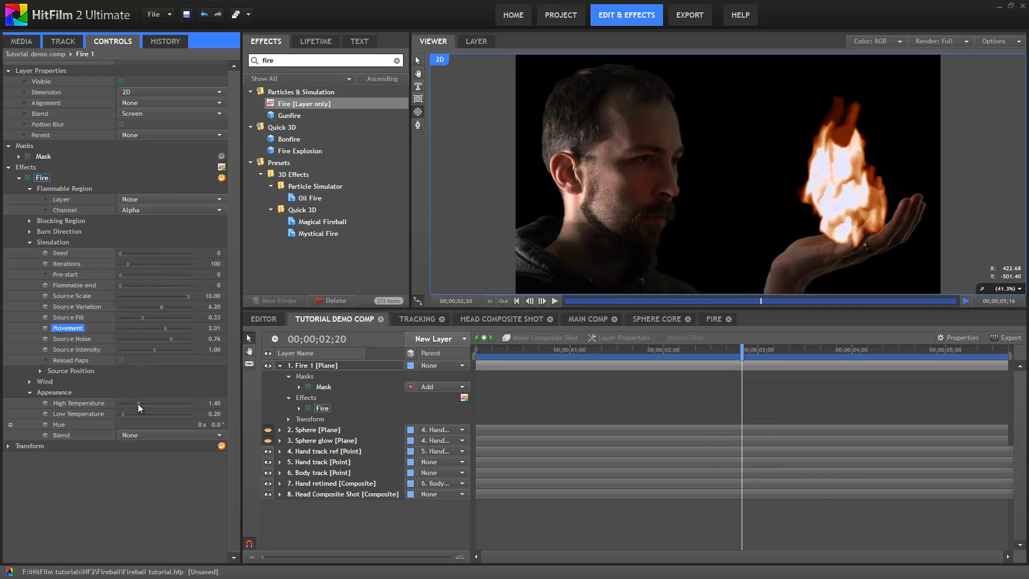
Set the Fire effect's Low Temperature to 0.00 and High Temperature to 2.30 in its Appearance settings.
drag(139, 403, 137, 403)
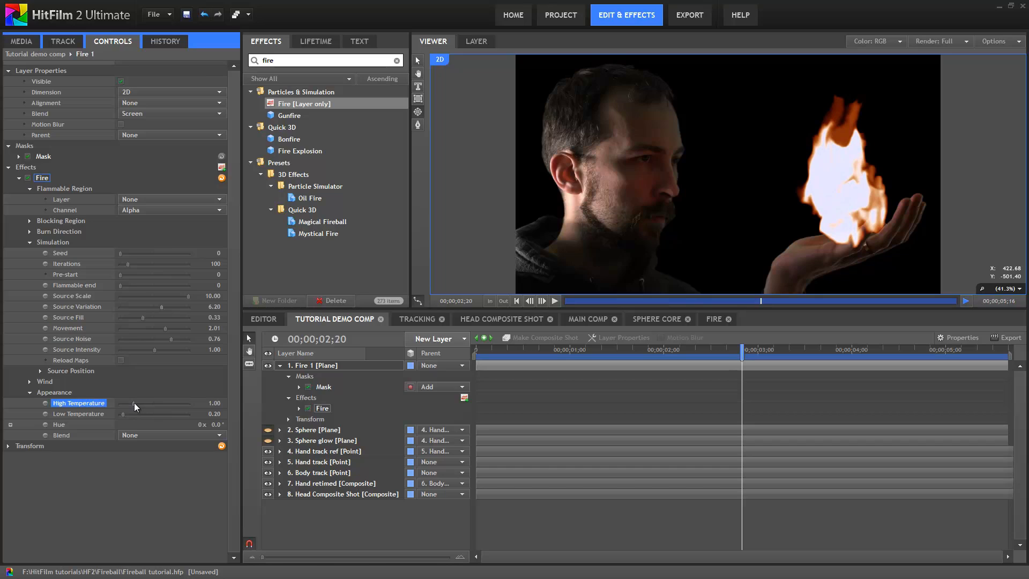
drag(134, 403, 118, 413)
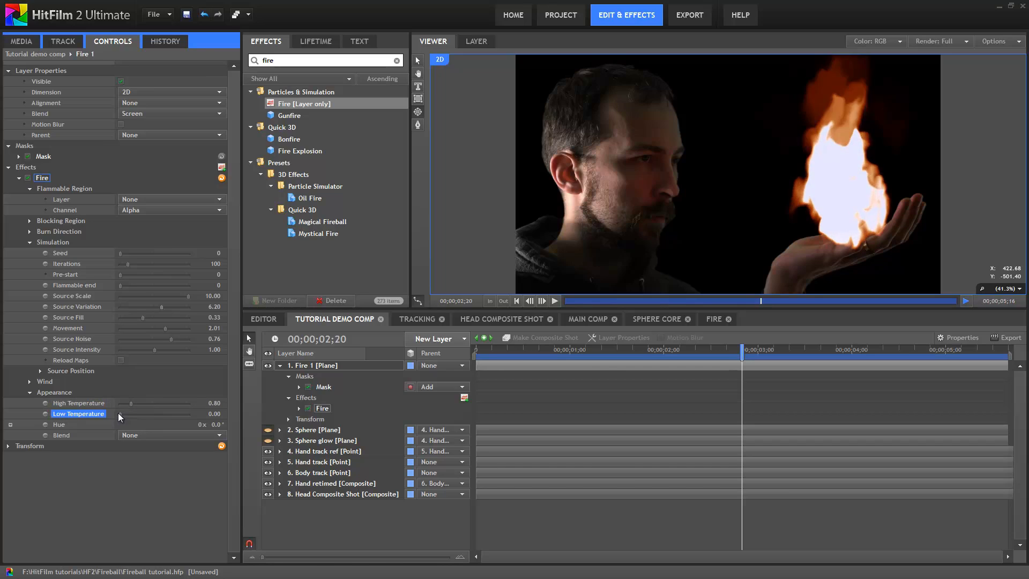
drag(475, 349, 631, 355)
drag(214, 403, 234, 407)
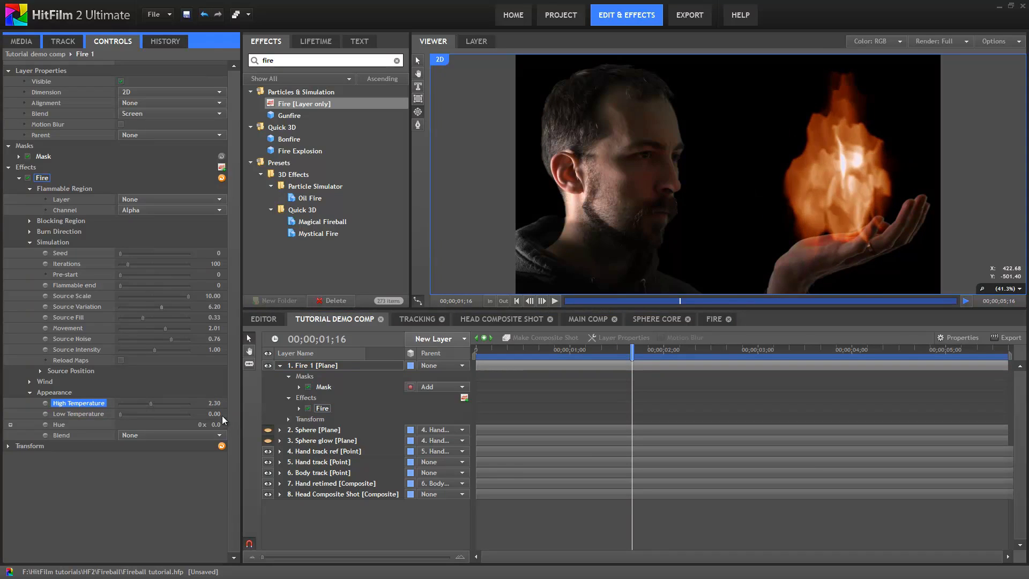
Try the fire's Low Temperature at 0.70 and 0.20, previewing the flames each time, and lower High Temperature to 1.15.
drag(215, 415, 220, 416)
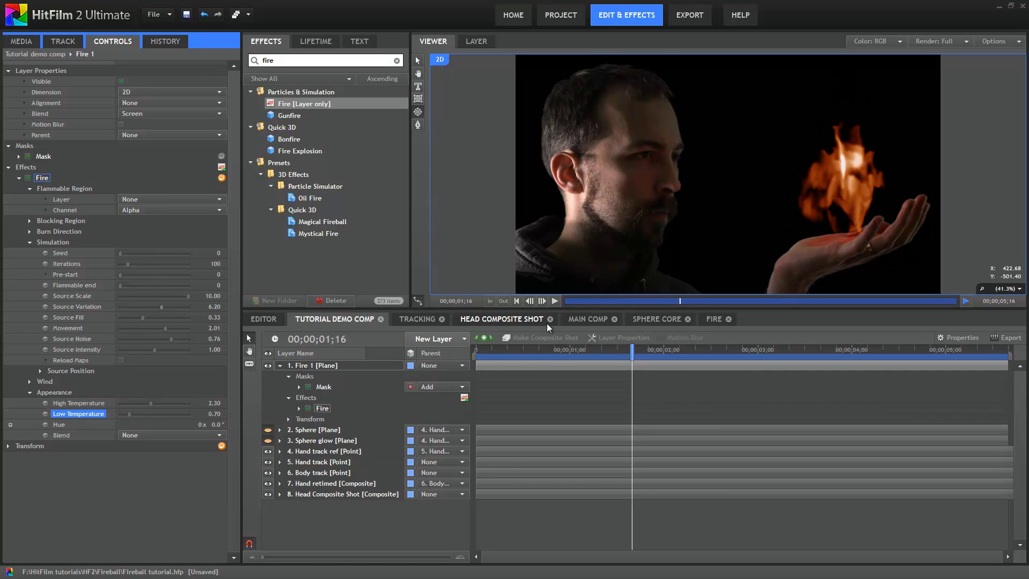
drag(512, 352, 663, 385)
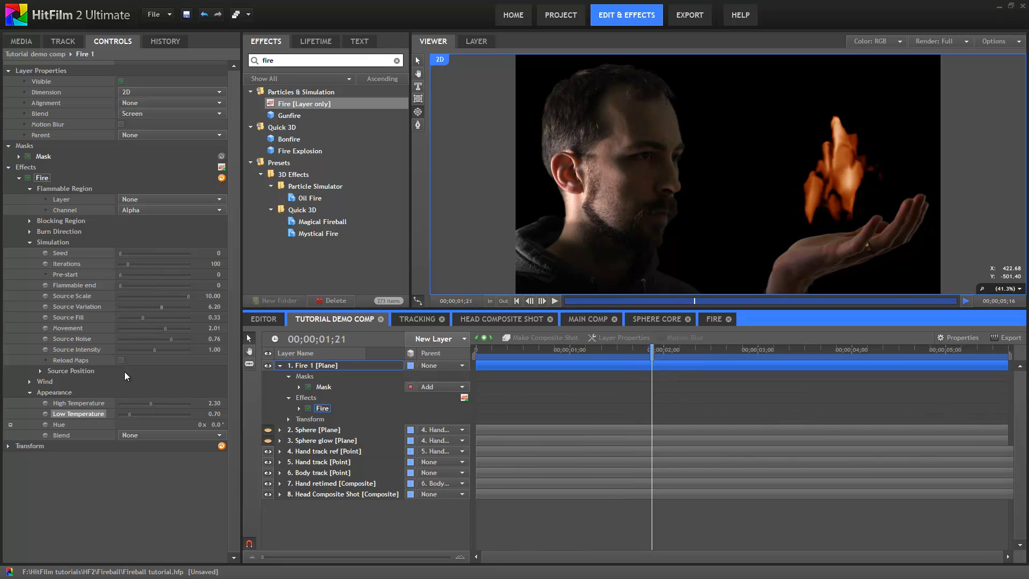
click(217, 417)
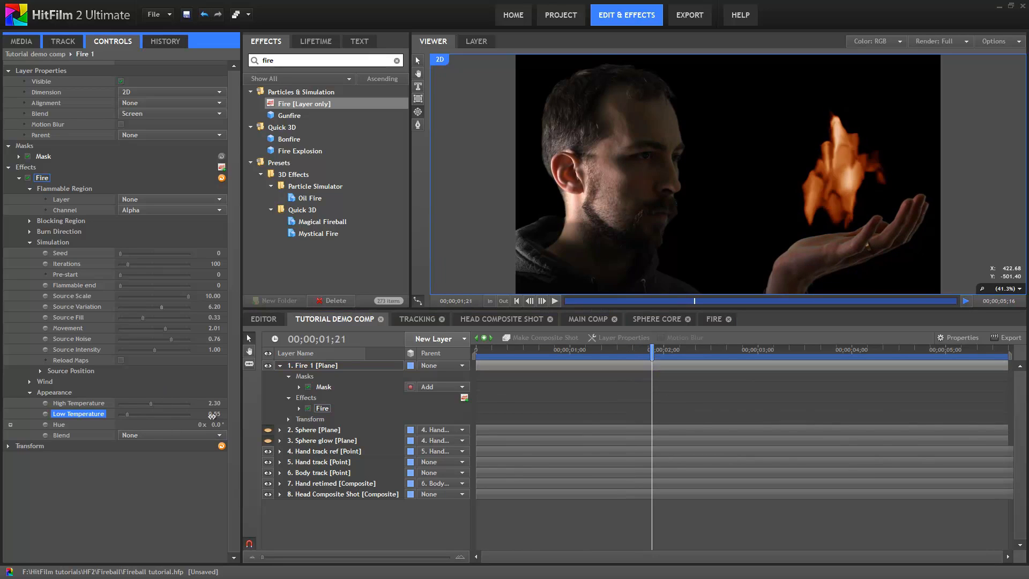
drag(513, 360, 636, 379)
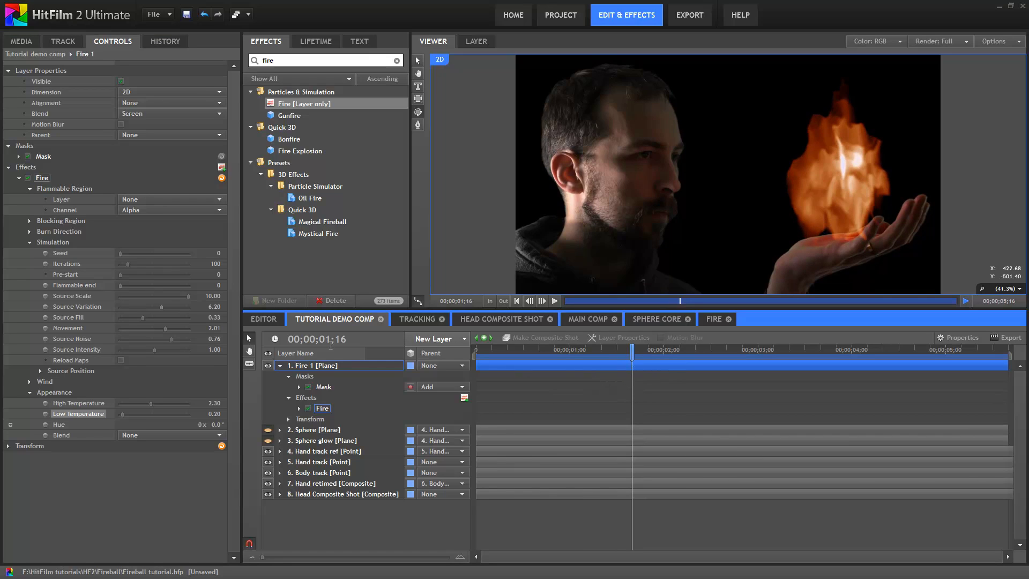
drag(216, 405, 204, 406)
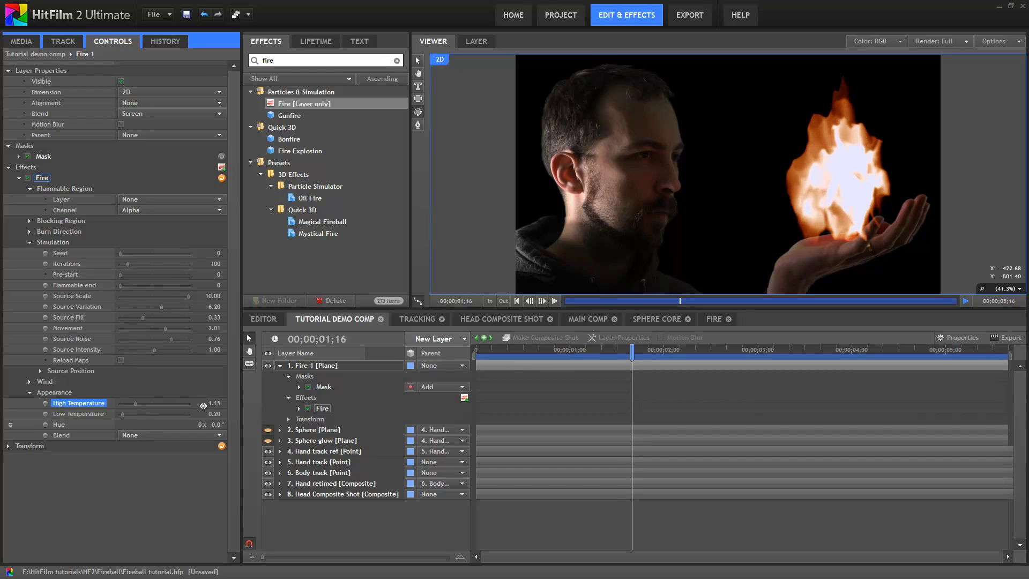
drag(216, 417, 210, 417)
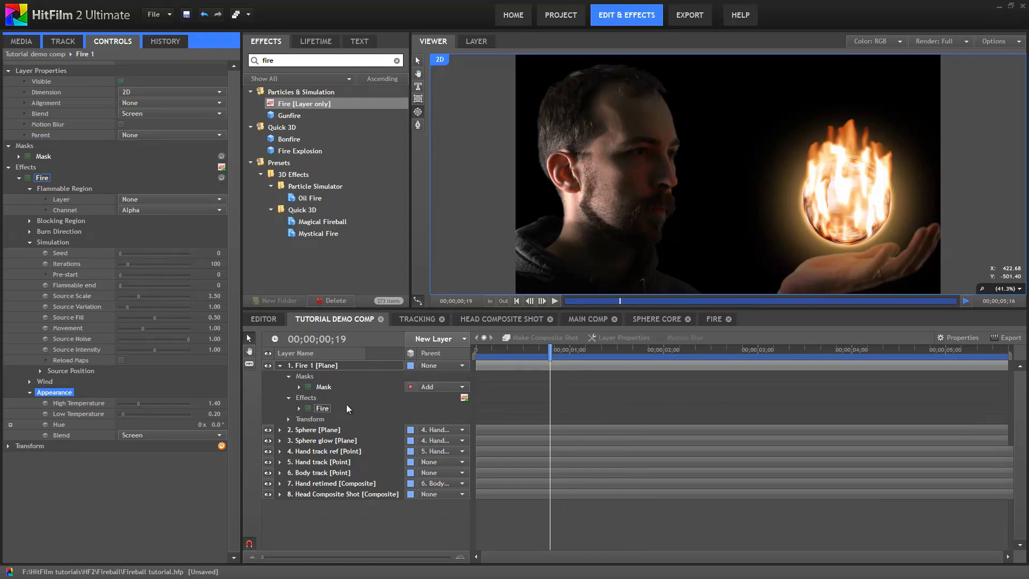
Duplicate the Fire 1 plane as Fire 2 and place it directly below the Sphere glow layer.
click(333, 366)
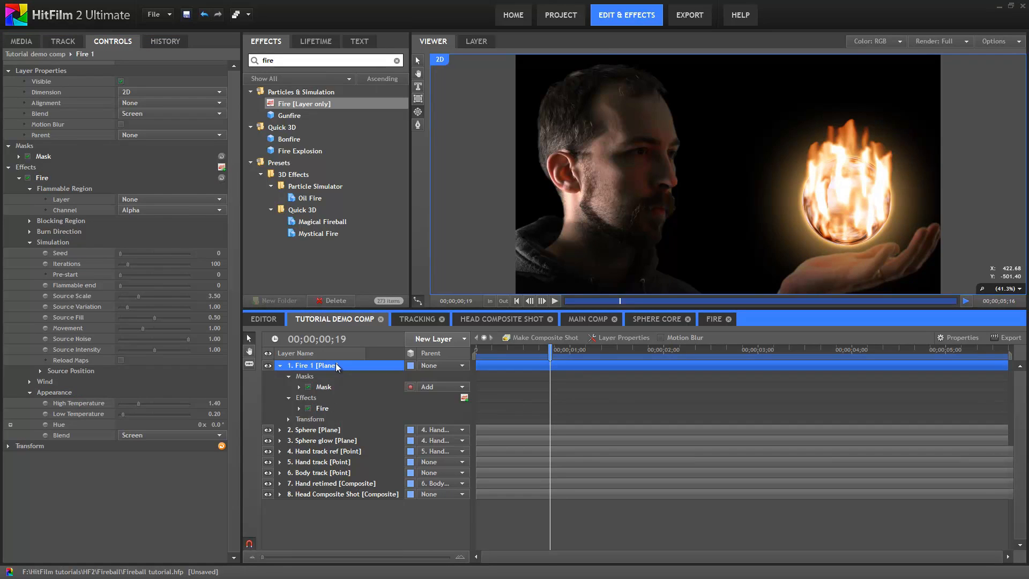
key(ctrl+d)
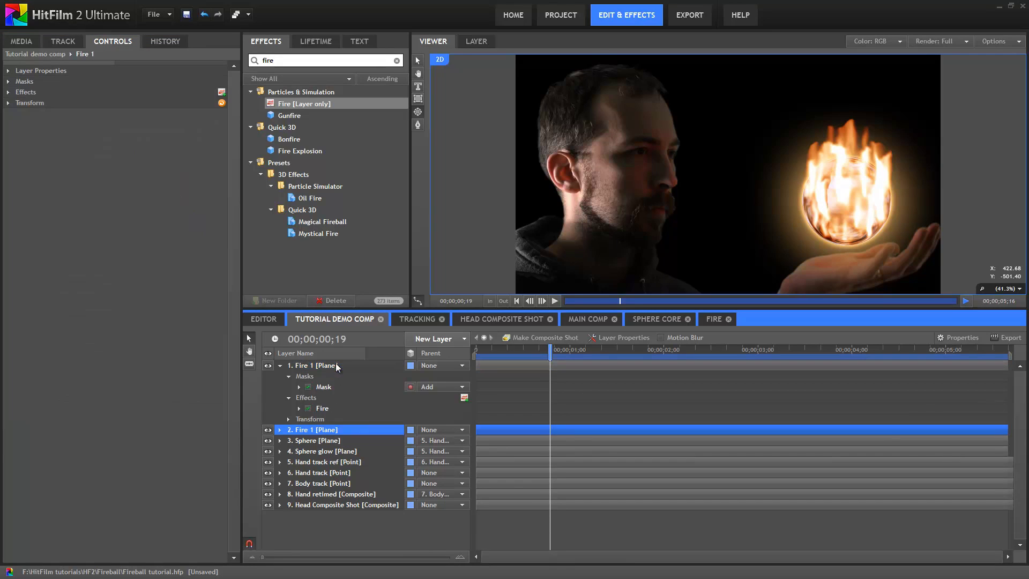
double_click(312, 431)
key(Return)
drag(316, 433, 319, 456)
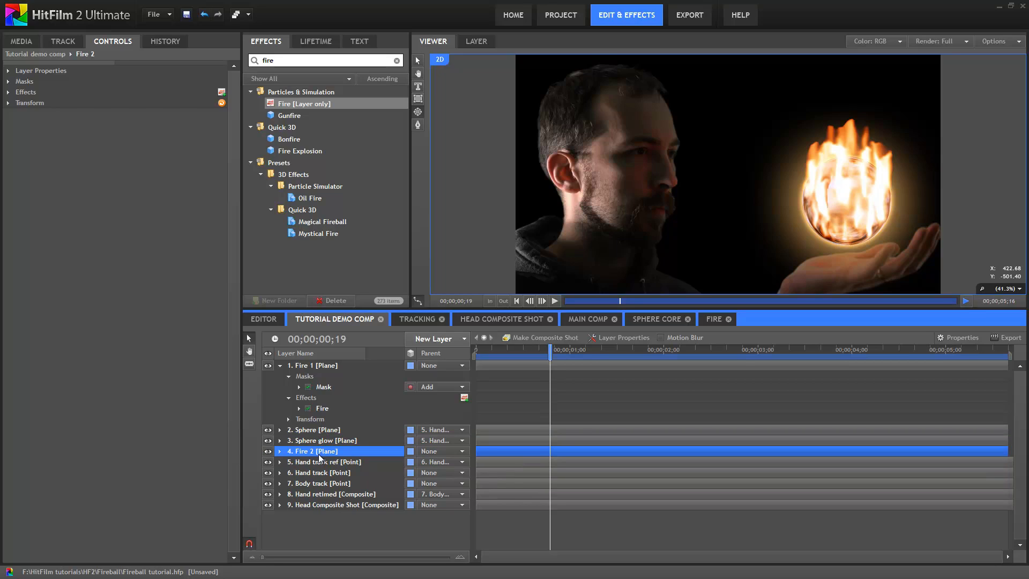
Set the simulation Seed of Fire 2's Fire effect to 2700.
click(17, 93)
click(19, 103)
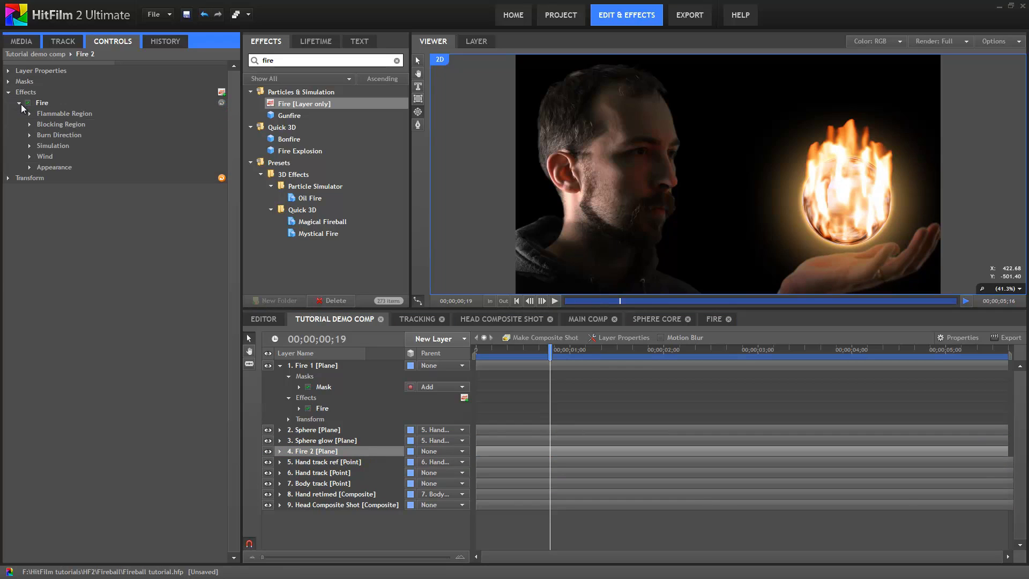
click(30, 145)
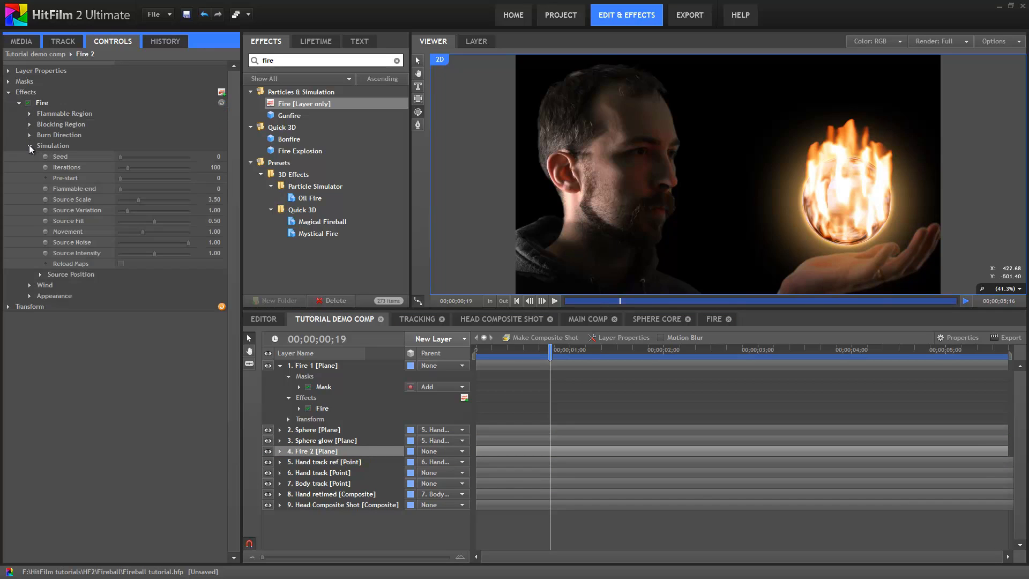
click(138, 156)
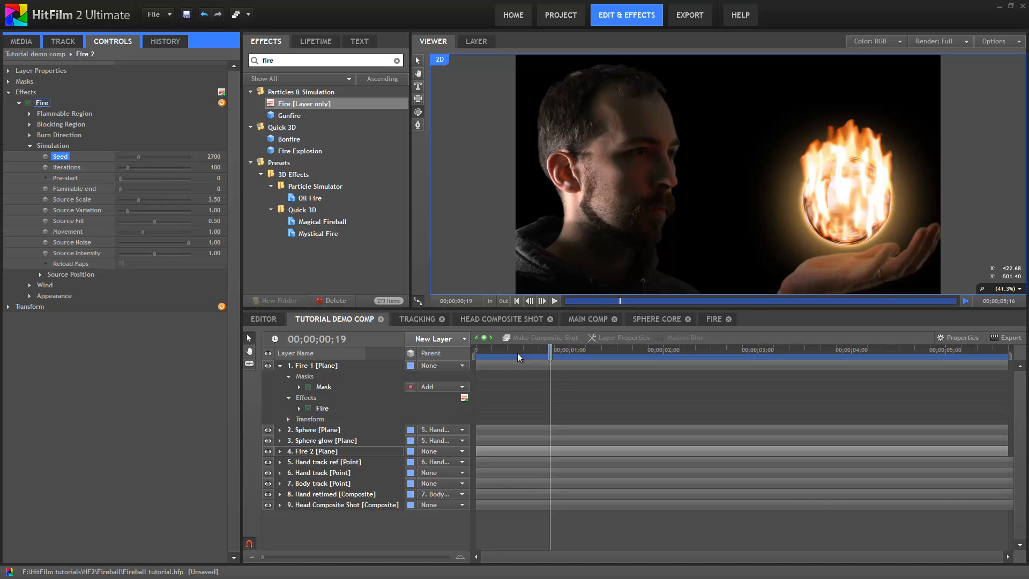
Parent the Fire 1 plane to the Hand track ref point and preview its motion over the shot.
click(423, 451)
key(Escape)
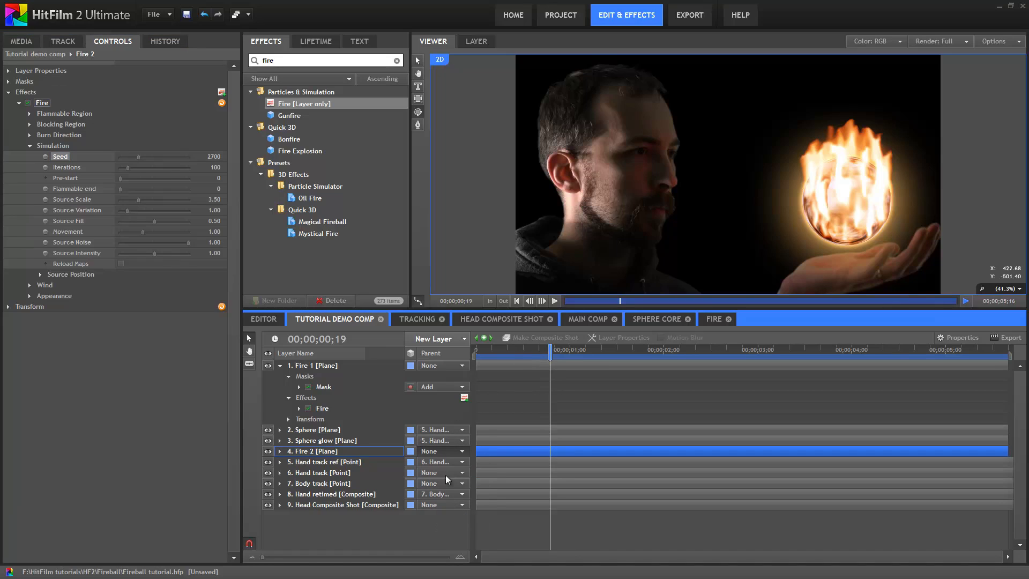
click(437, 366)
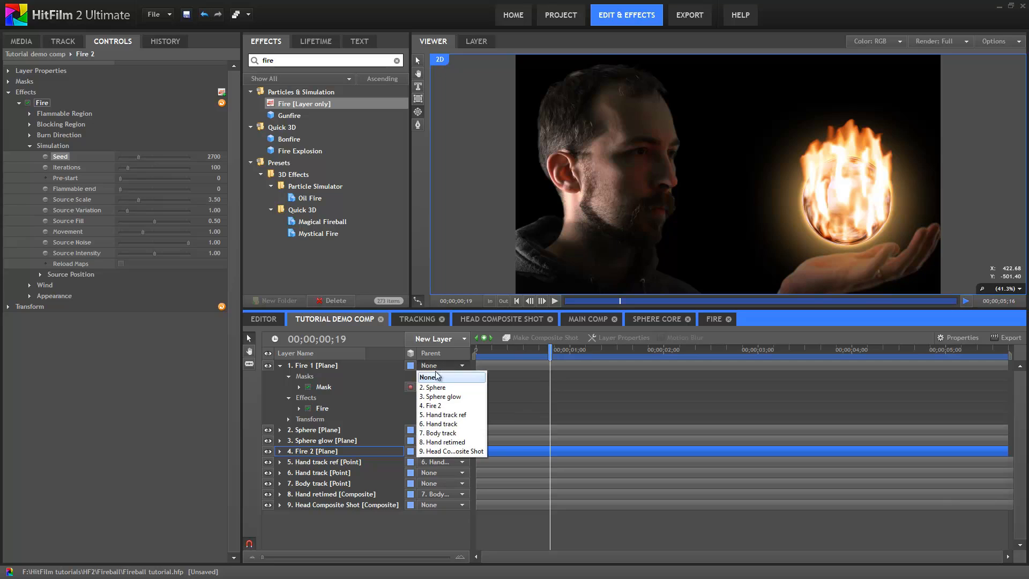
click(447, 417)
drag(551, 357, 577, 358)
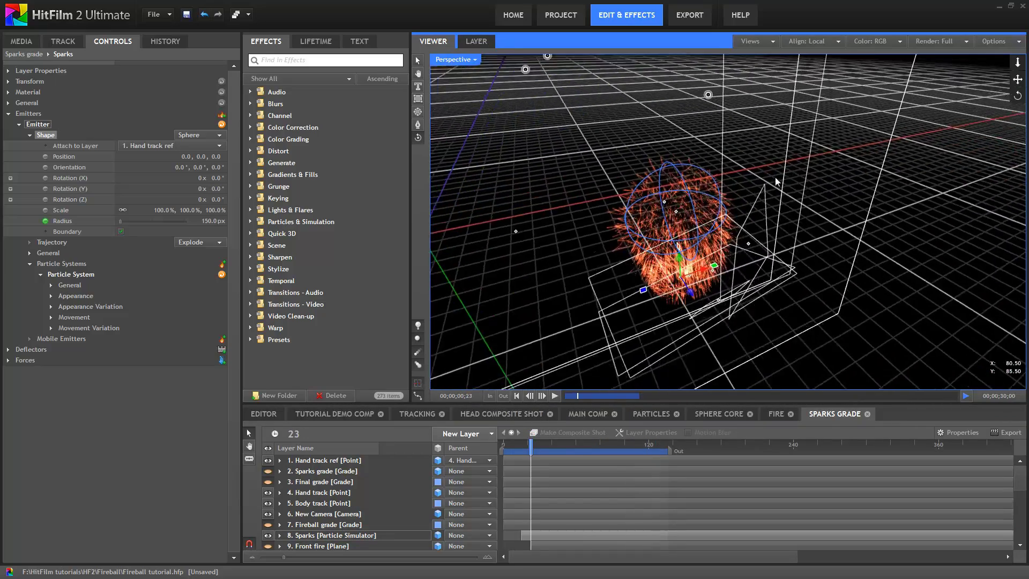
Examine the Sparks simulation in 3D along with the Palm, Palm side, Little finger and Middle 3 fingers planes.
drag(886, 191, 568, 426)
drag(506, 445, 571, 444)
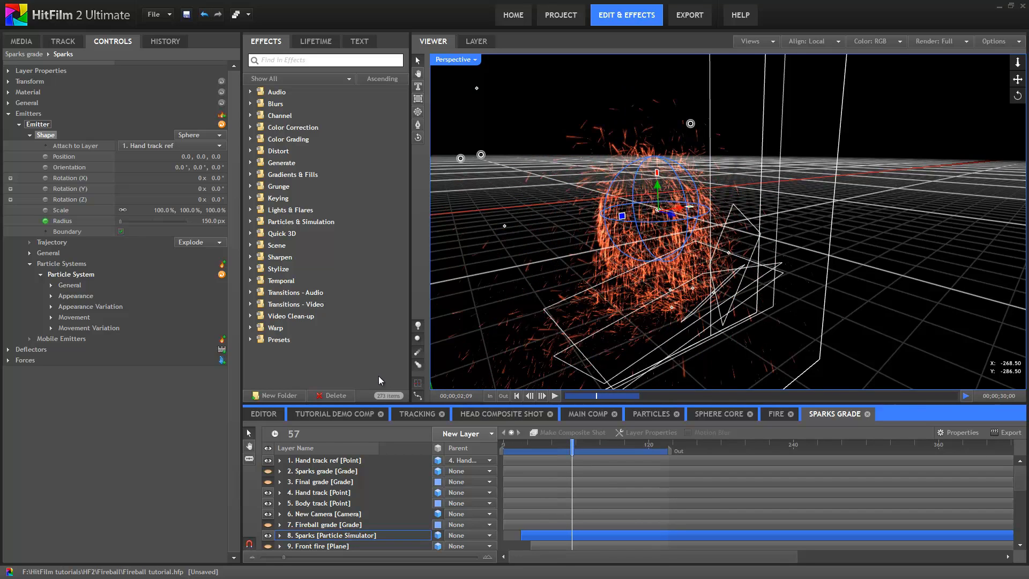
scroll(349, 504, down, 6)
click(315, 513)
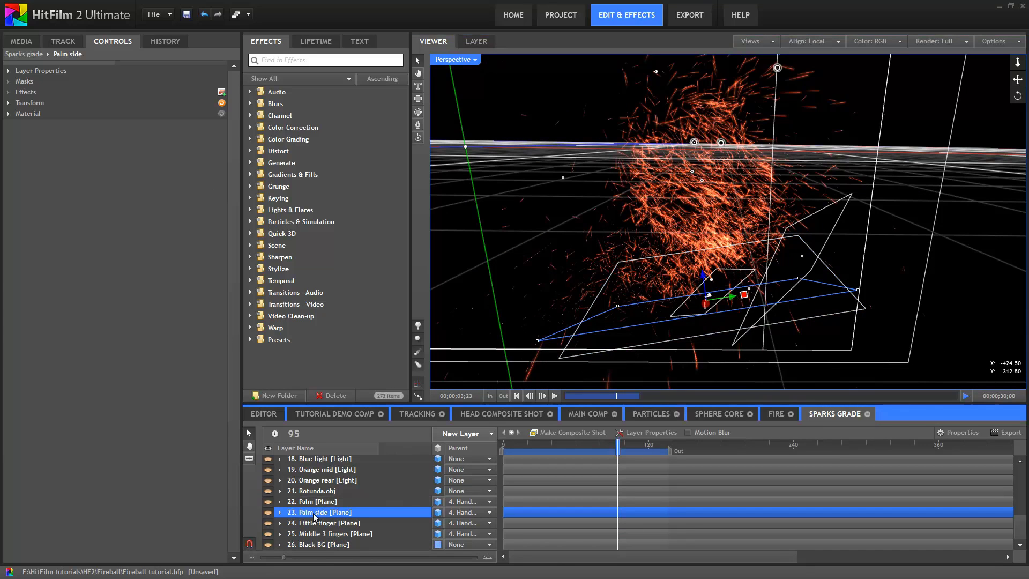
click(319, 524)
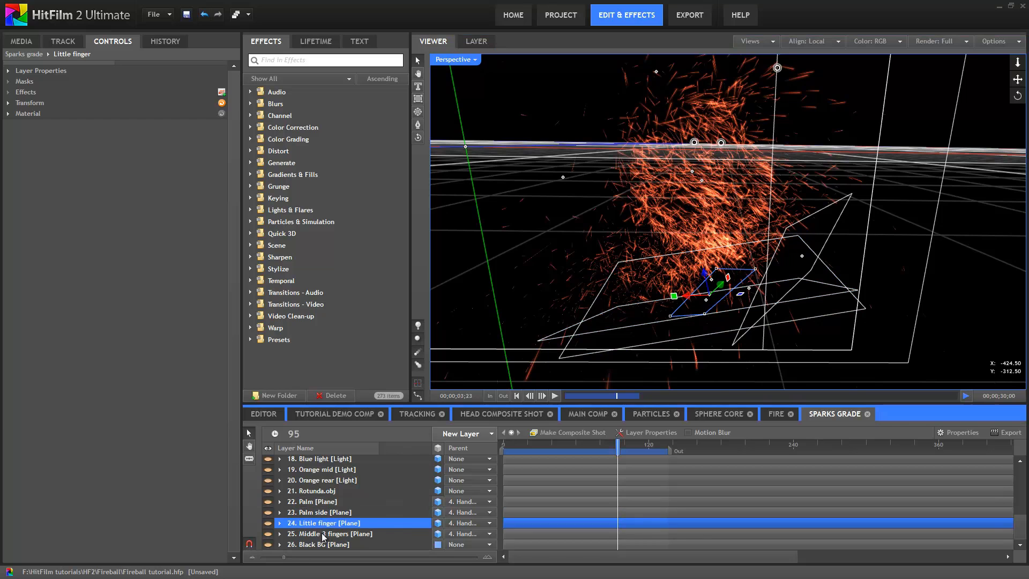
click(323, 534)
shift+click(318, 502)
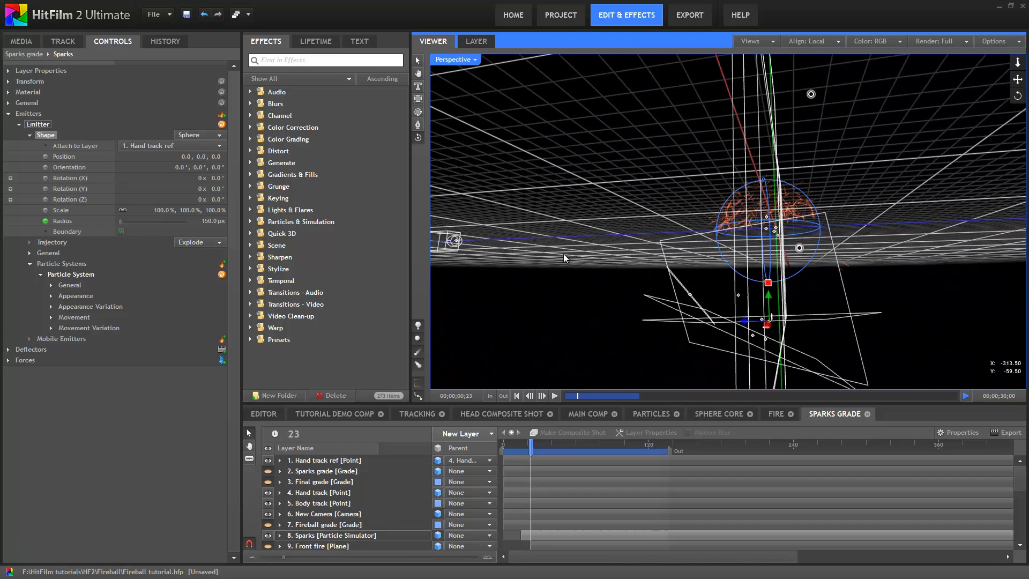
Show the Hand retimed layer and preview the sparks bouncing against the palm and finger planes.
drag(619, 253, 683, 126)
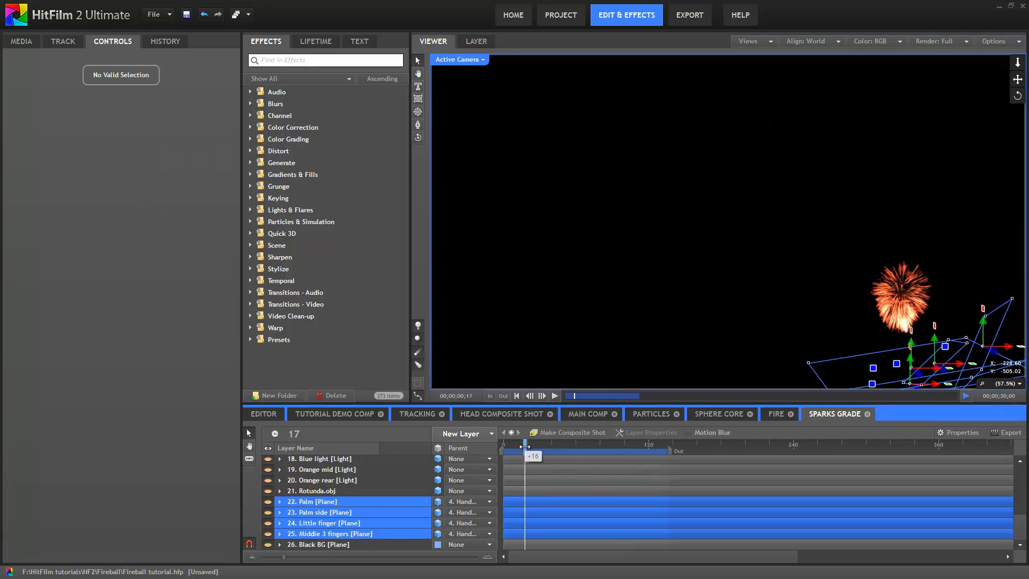
drag(525, 446, 575, 453)
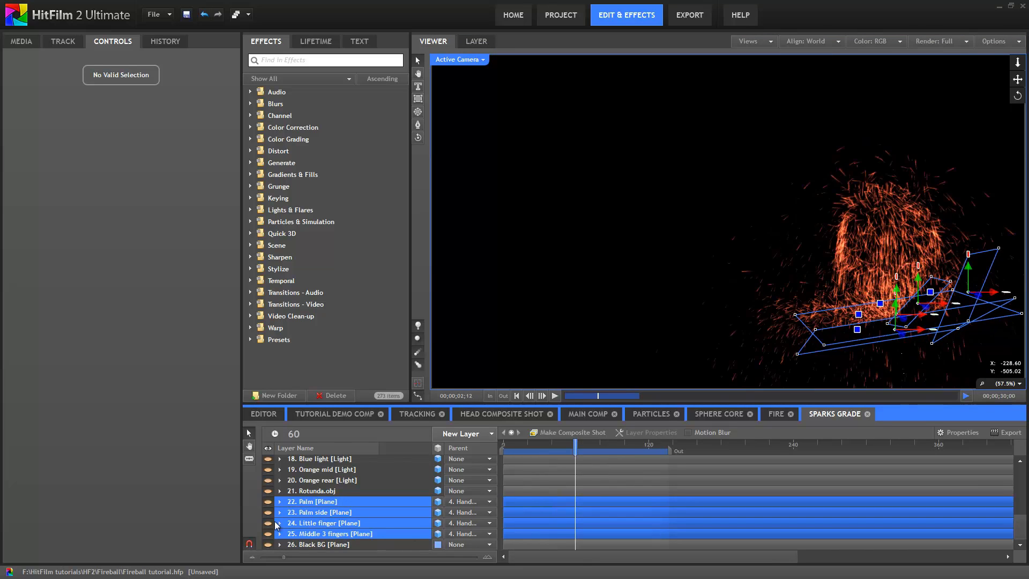
scroll(301, 504, up, 3)
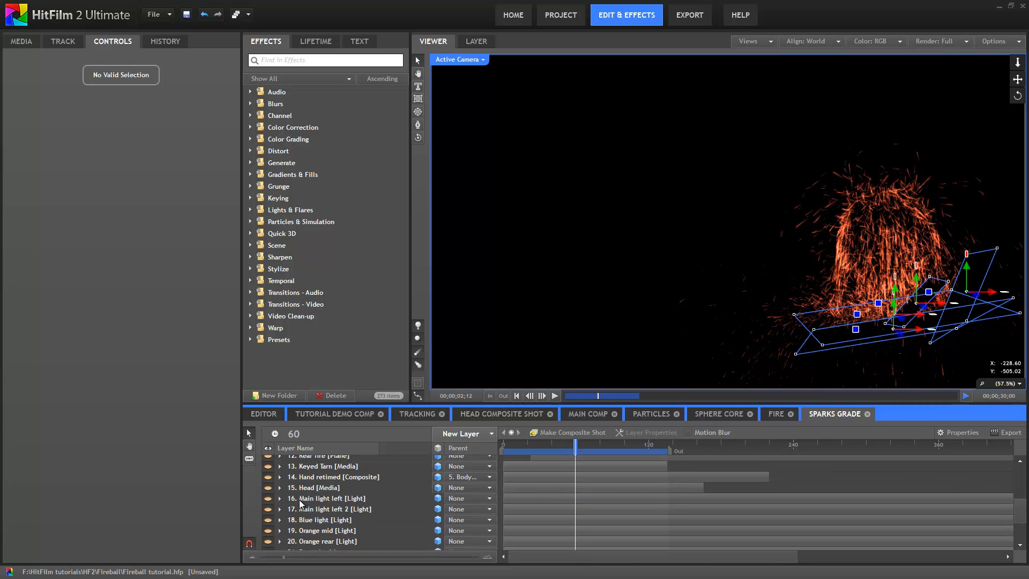
click(267, 476)
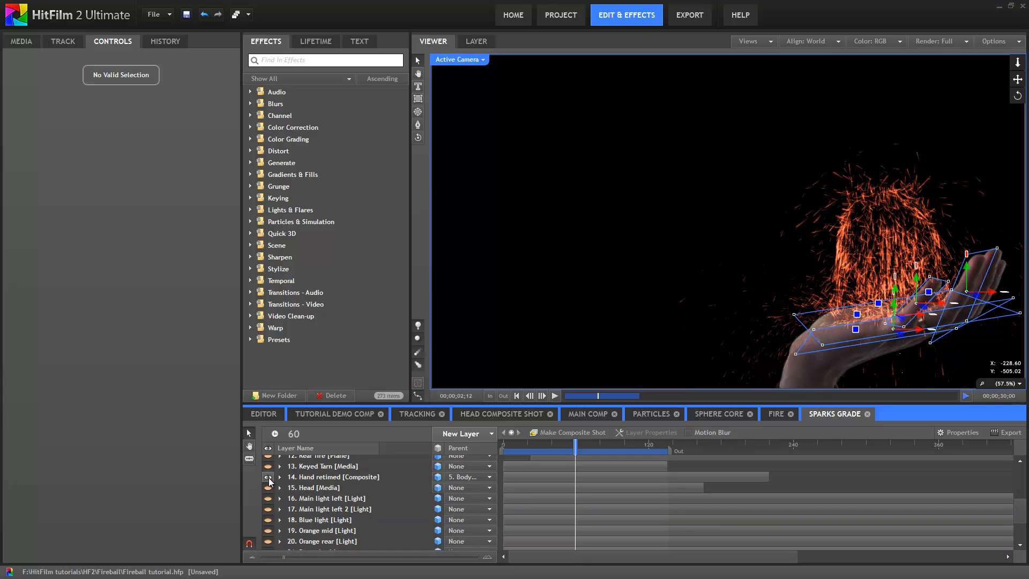
drag(518, 445, 562, 455)
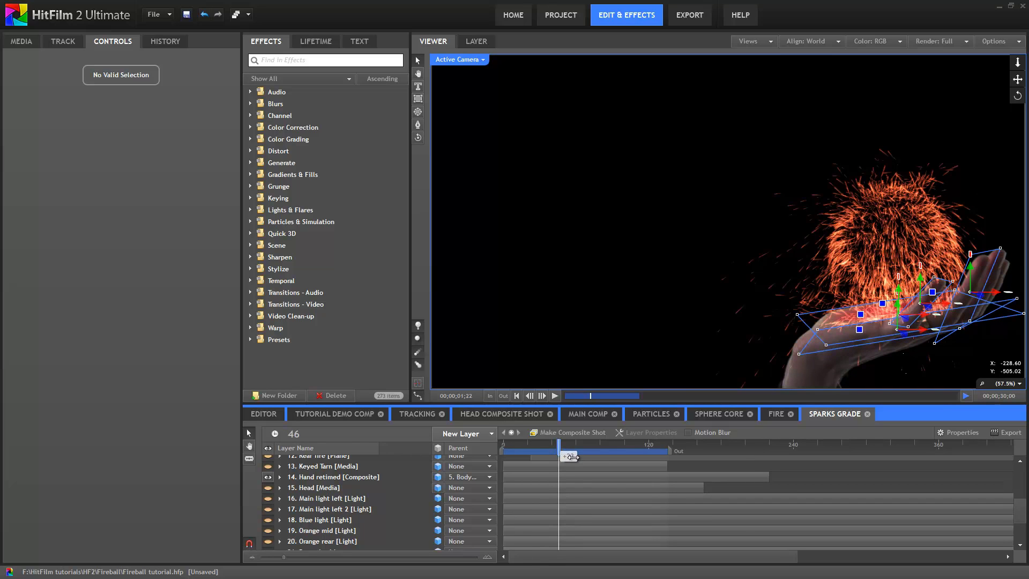
drag(579, 458, 582, 454)
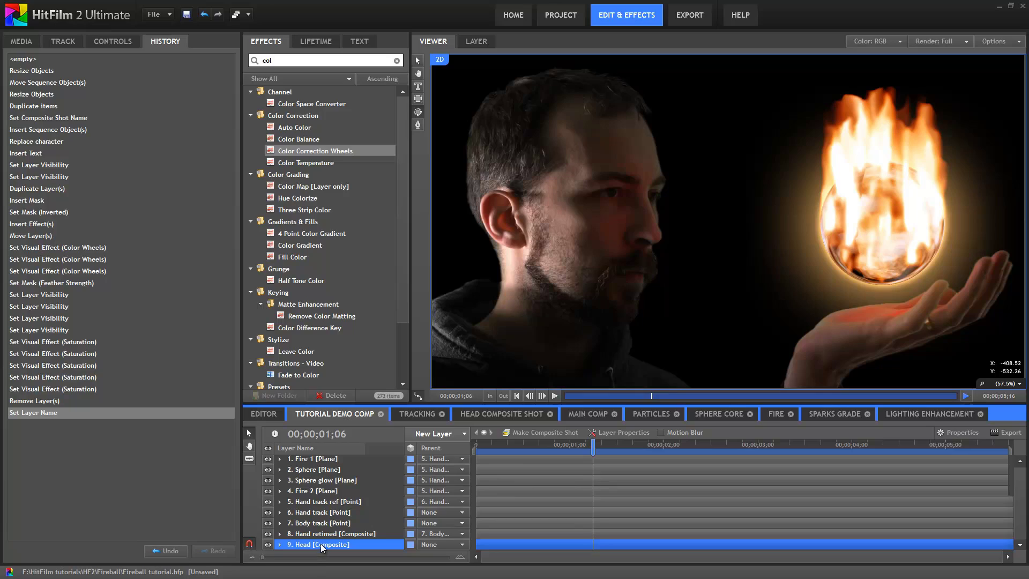
Duplicate the Head composite layer and name the copy Head lighting.
right_click(323, 545)
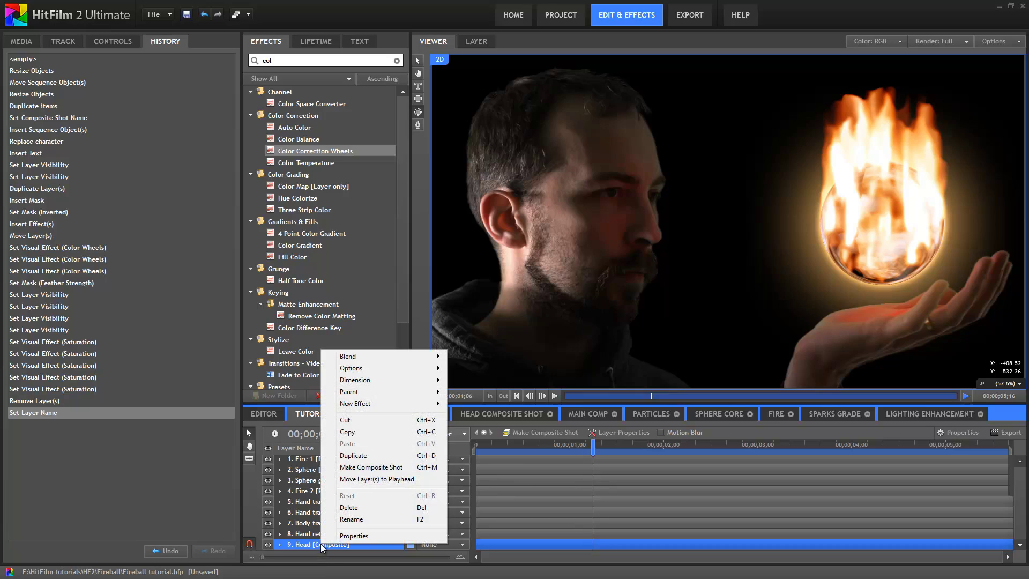
click(353, 456)
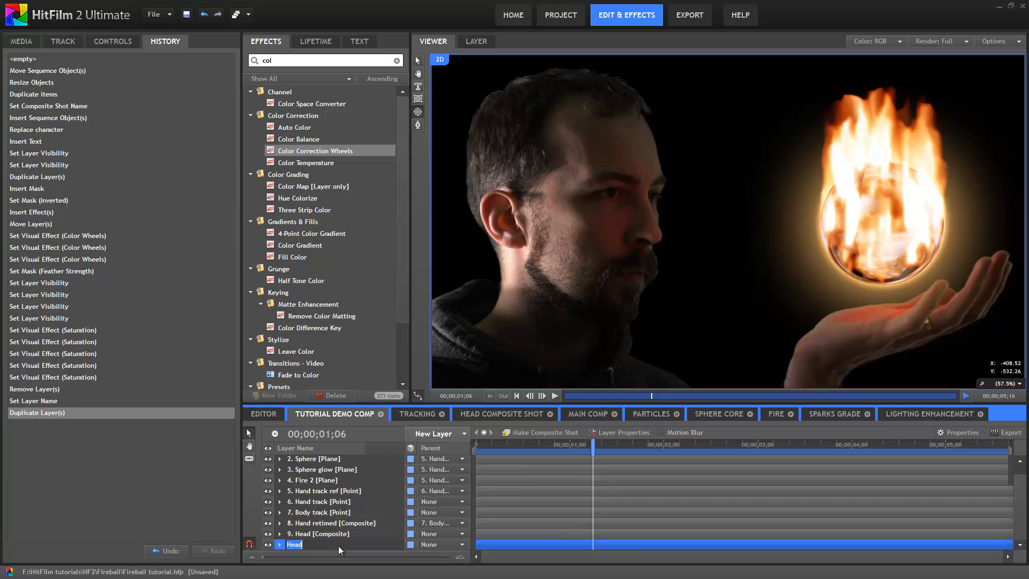
key(Return)
Draw a large elliptical mask over the back of the head on the Head lighting layer and invert it.
click(578, 80)
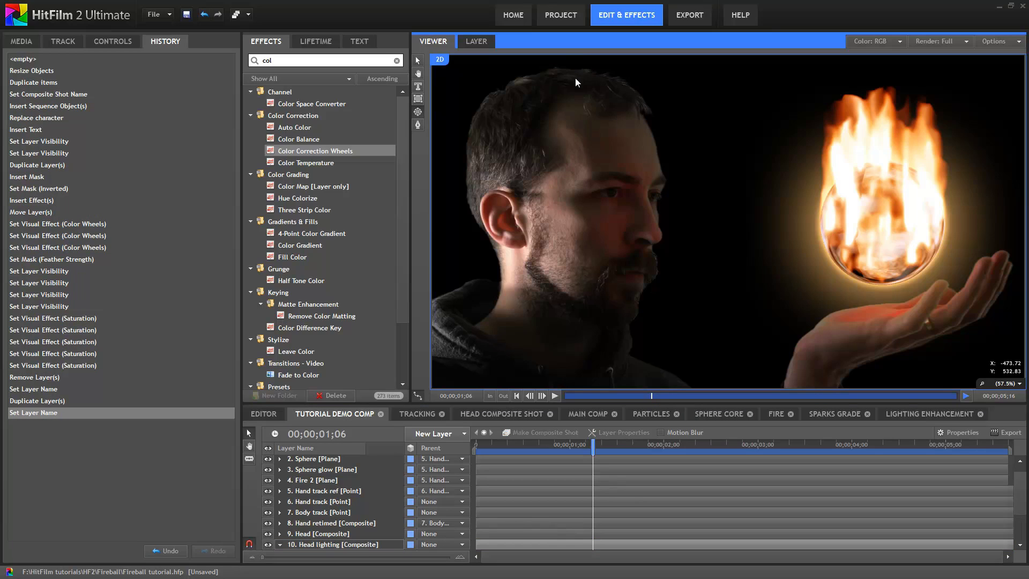
drag(459, 244, 367, 371)
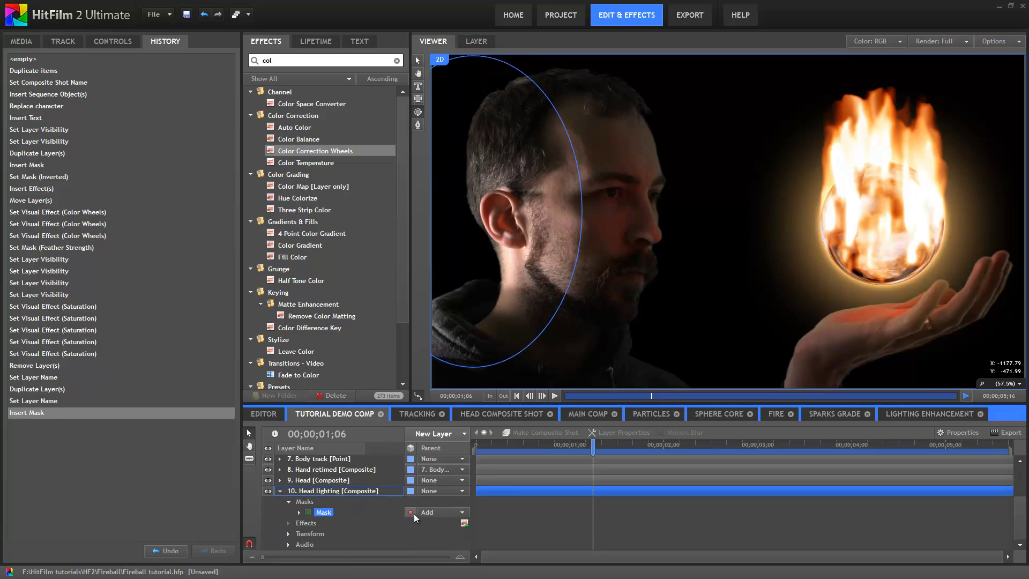
click(411, 513)
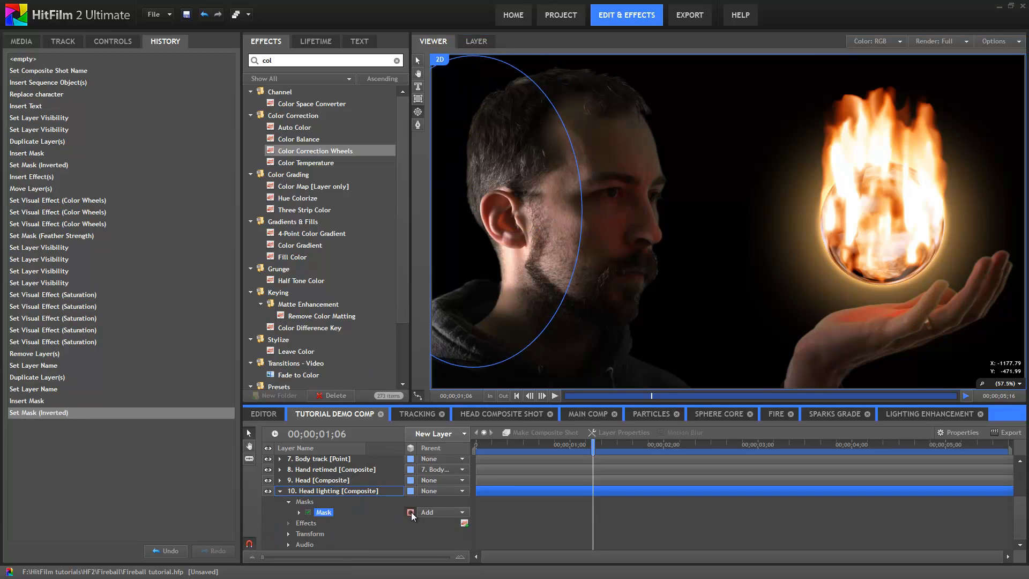
Move the Head lighting layer above Head and apply the Color Correction Wheels effect to it.
click(343, 492)
drag(344, 493, 347, 481)
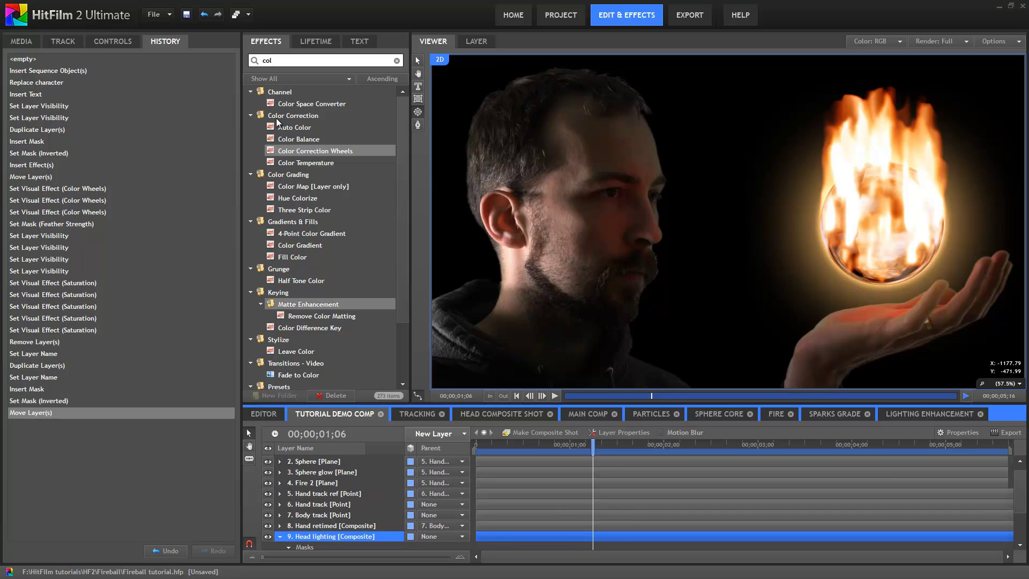
drag(343, 151, 363, 539)
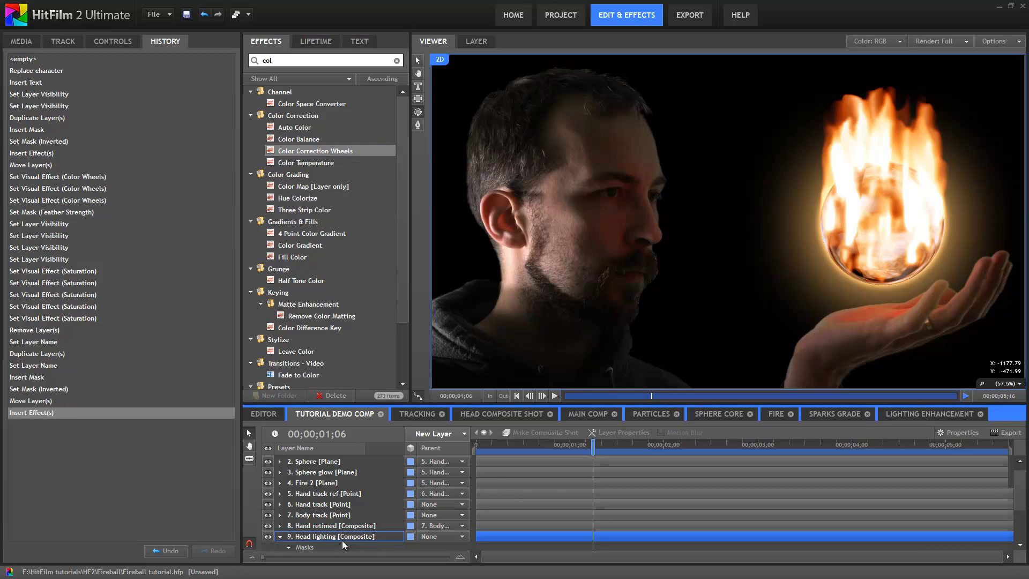
Raise the Color Correction Wheels lightness on the Head lighting layer: shadows to 0.64, midtones to 0.59, plus the highlights.
click(351, 548)
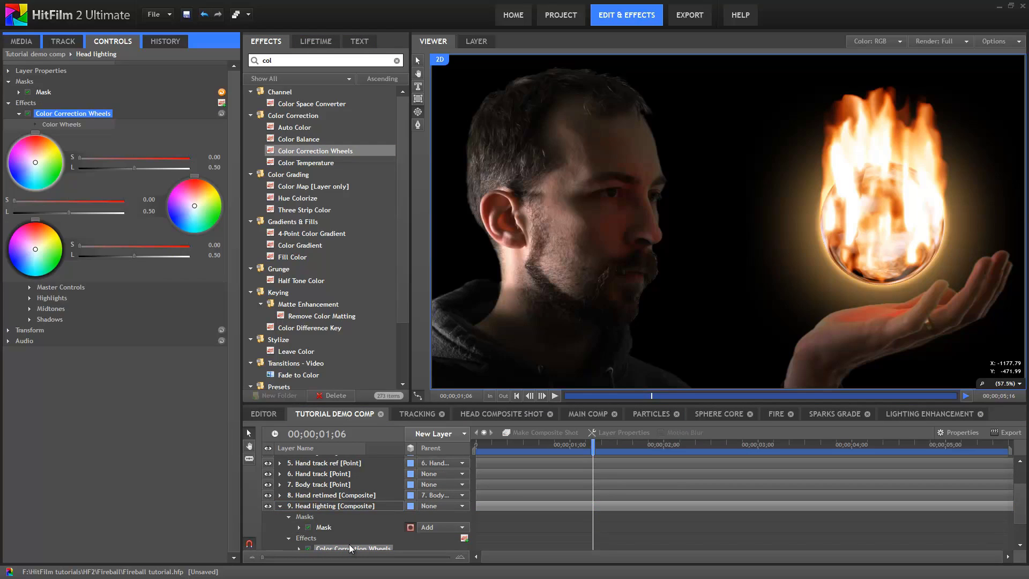
click(30, 299)
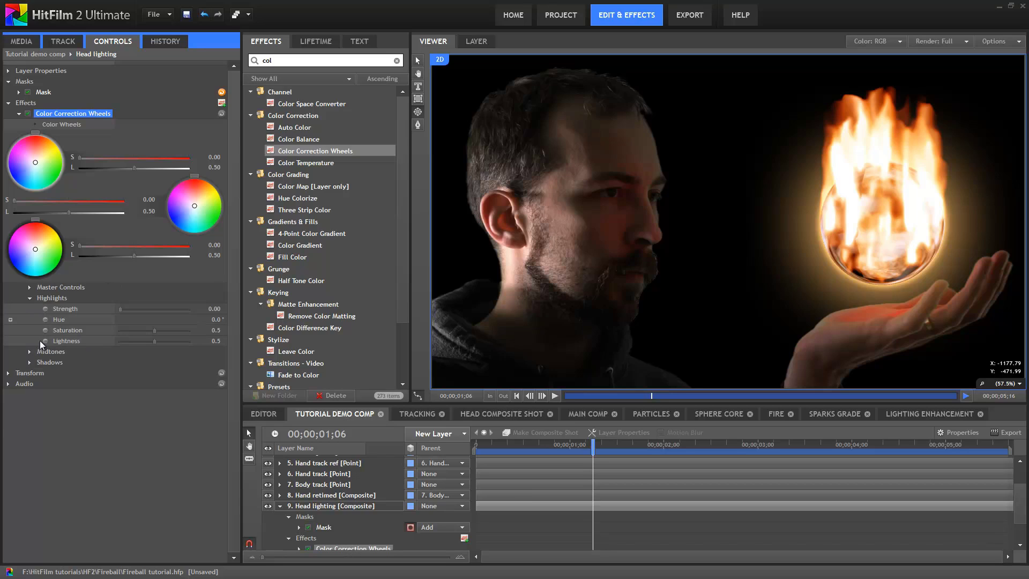
click(30, 352)
click(30, 406)
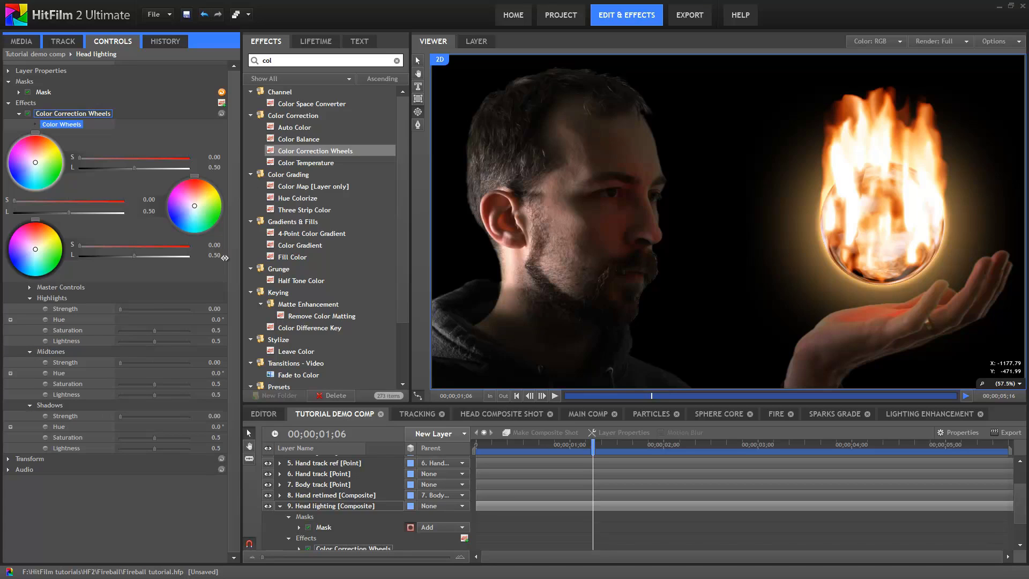
drag(229, 259, 233, 261)
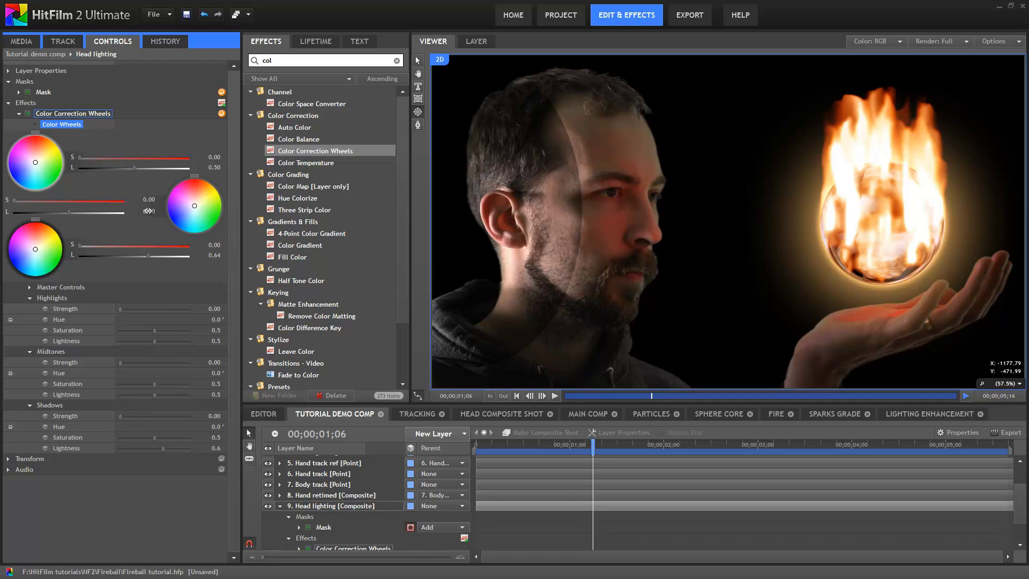
drag(153, 212, 155, 213)
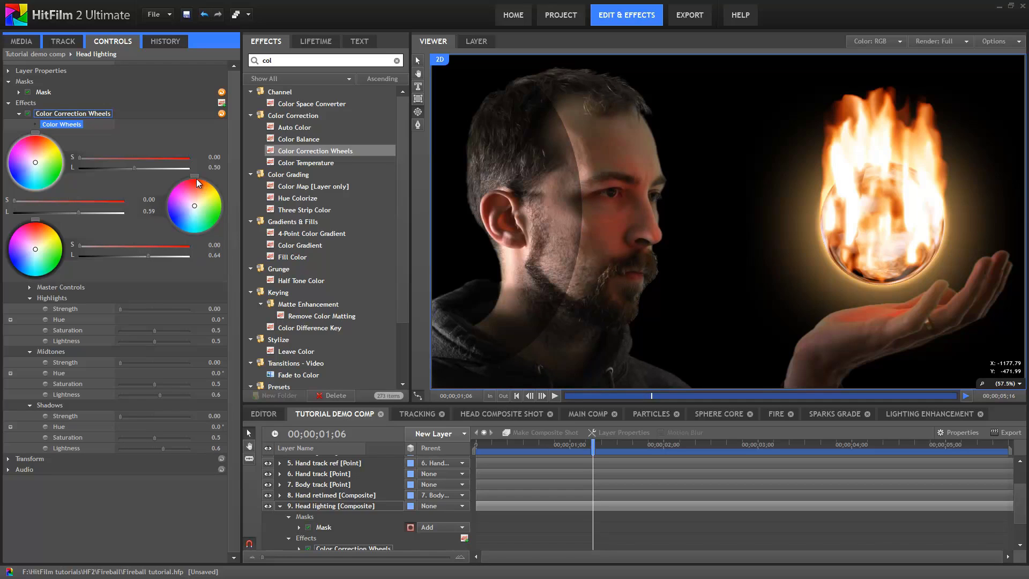
drag(221, 167, 224, 167)
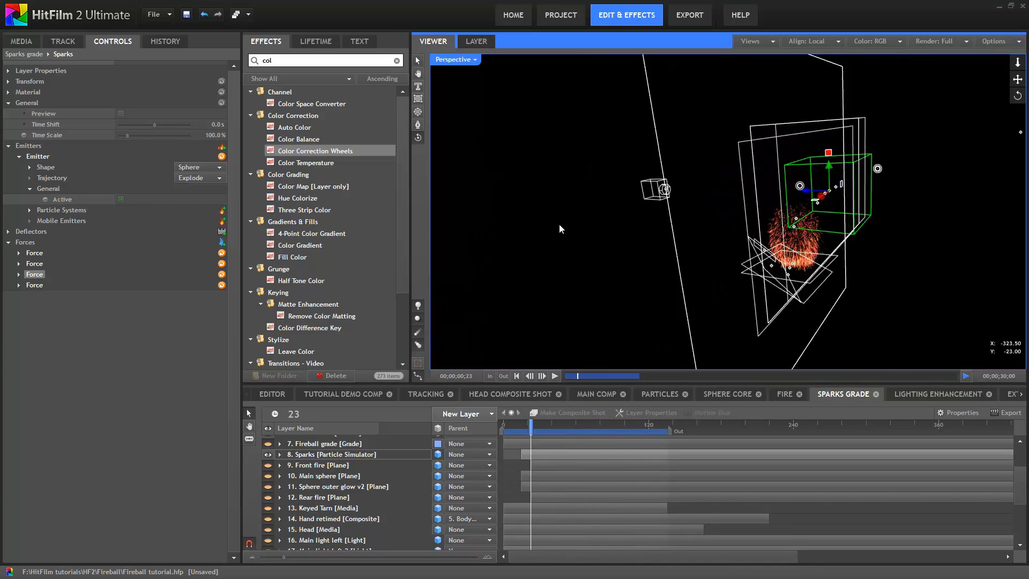
Orbit the perspective view of the Sparks grade comp and examine the sparks hitting the hand planes frame by frame, followed by playback.
drag(559, 224, 754, 214)
click(602, 426)
key(Right)
key(Right)
key(Right)
key(Right)
key(Right)
key(Right)
key(Right)
key(Right)
key(Right)
key(Right)
key(Right)
key(Right)
key(Right)
key(Right)
key(Right)
key(Right)
key(Right)
key(Right)
key(Right)
key(Right)
key(Right)
key(Right)
key(Right)
key(Right)
key(Right)
key(Right)
key(Right)
key(Right)
key(Right)
key(Right)
key(Right)
key(Right)
key(Right)
key(Right)
key(Right)
key(Right)
key(Right)
key(Right)
key(Right)
key(Right)
key(Right)
key(Right)
key(Right)
key(Right)
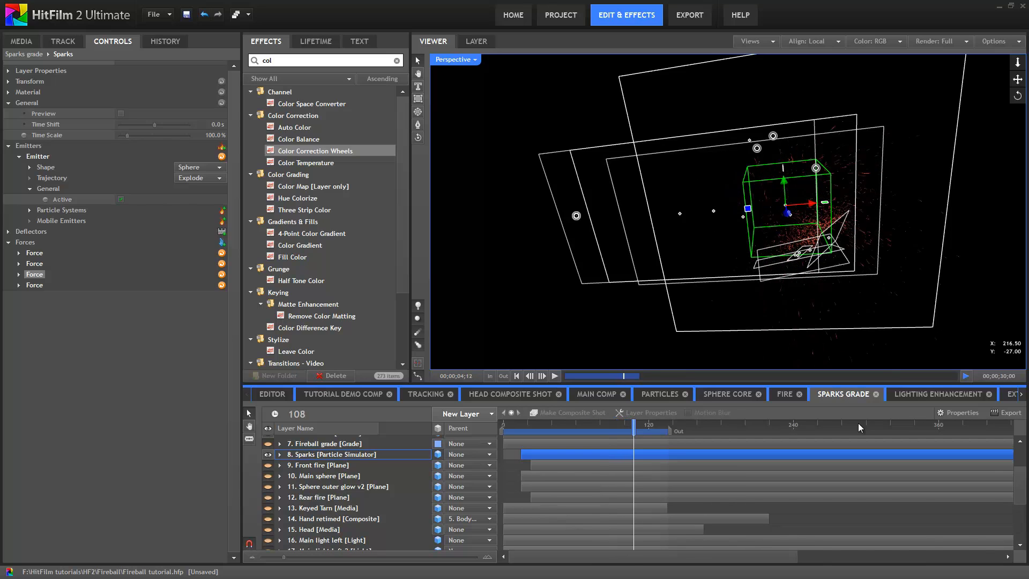
click(555, 375)
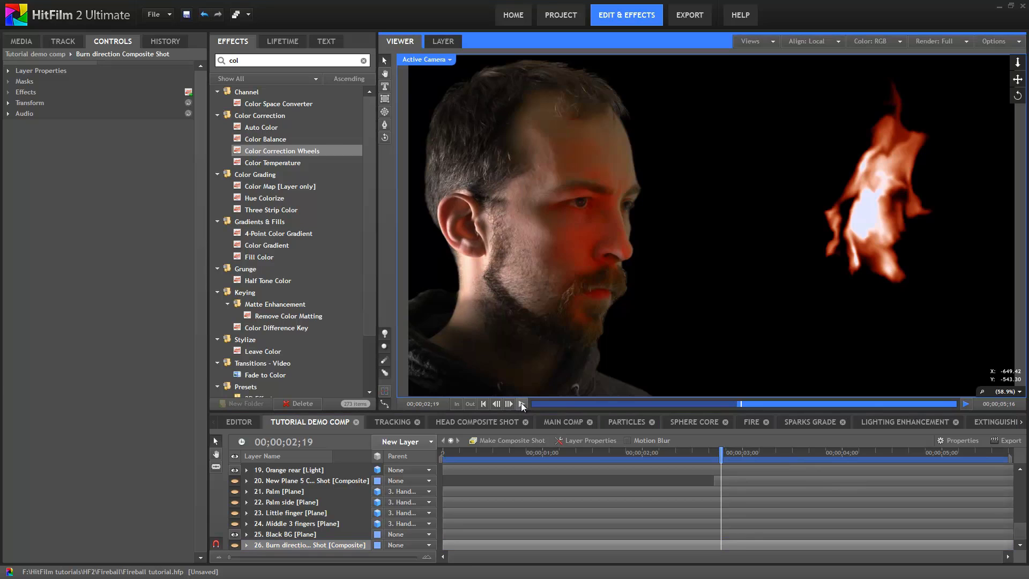
Play back the flame animation in Tutorial demo comp to examine how the fire burns as the hand moves.
click(508, 404)
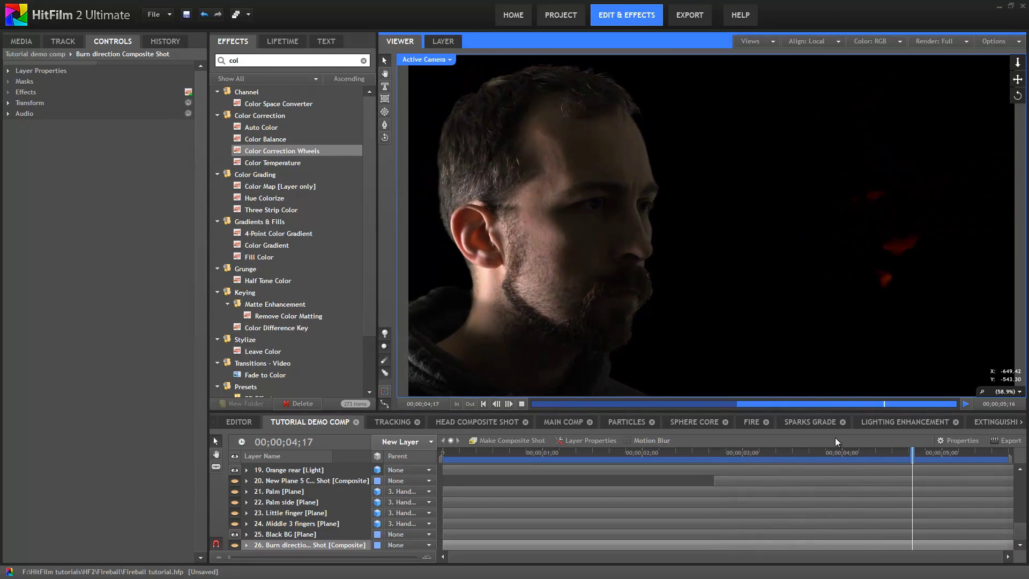
key(space)
drag(828, 412, 787, 466)
key(space)
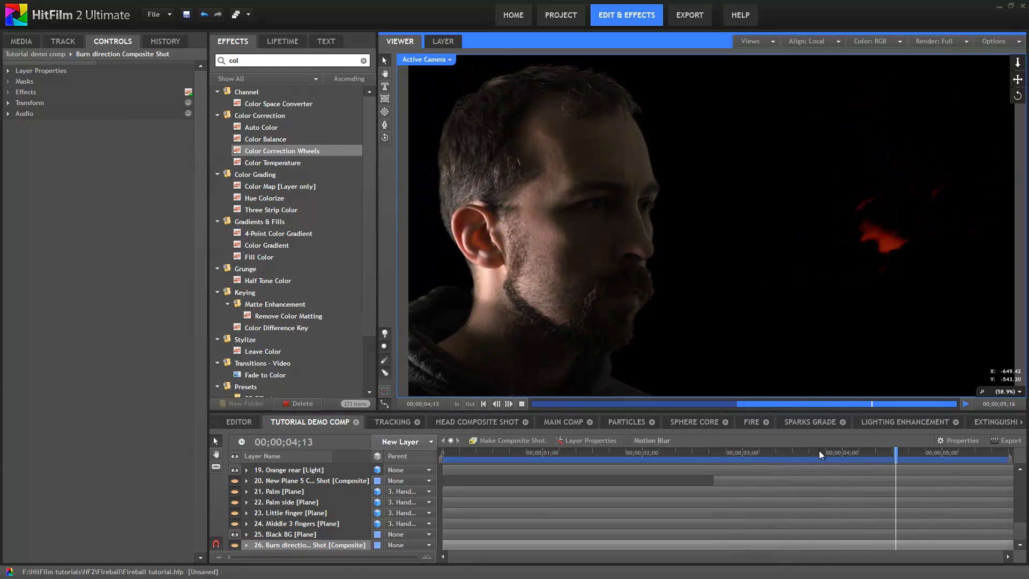
click(812, 404)
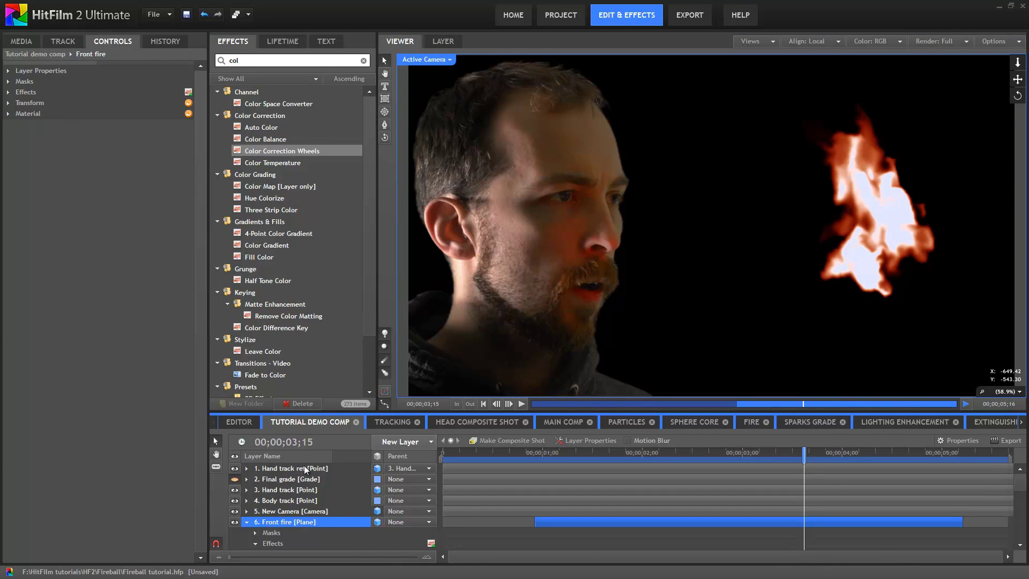
Open the Burn direction composite shot and preview its white-to-black gradient plane.
scroll(316, 499, down, 3)
scroll(294, 531, down, 3)
double_click(290, 546)
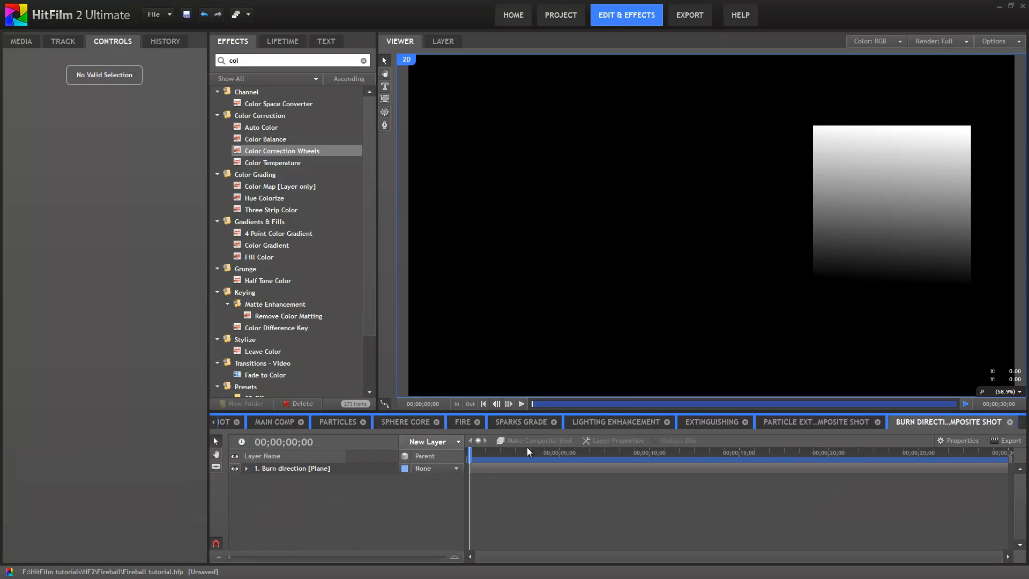
click(521, 403)
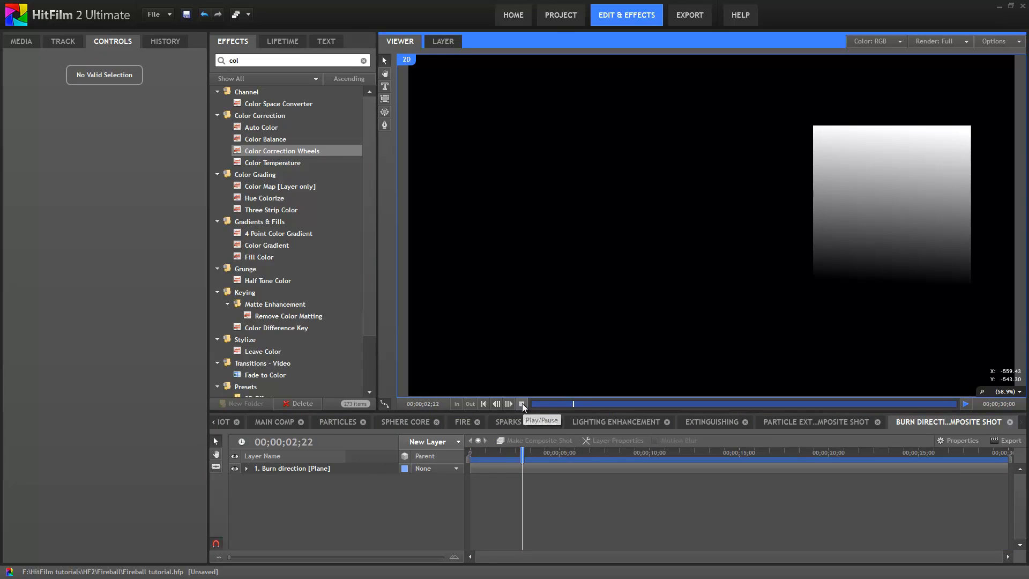
click(522, 403)
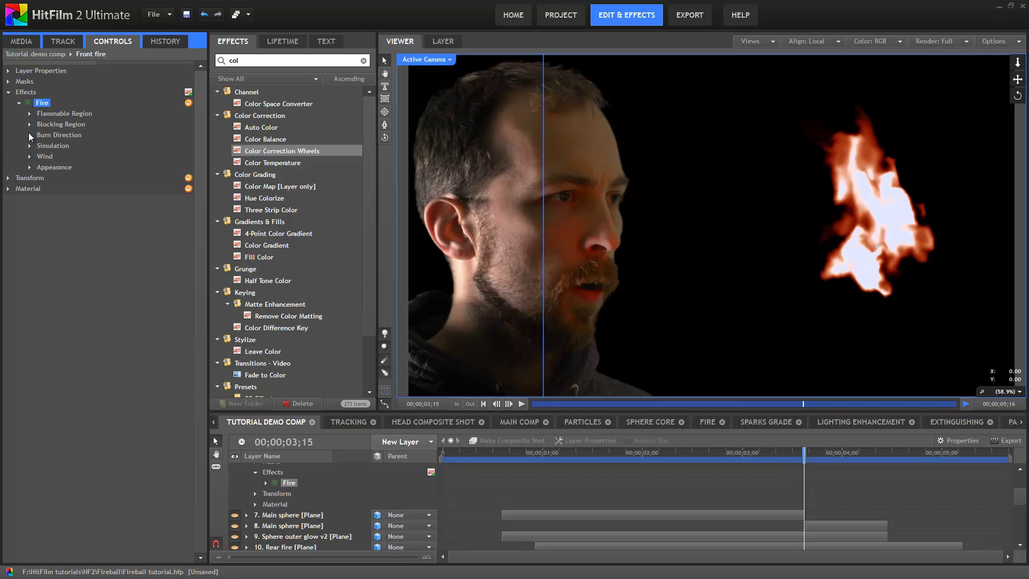
Check the Burn Direction source layer of the Fire effect on Front fire and play back the resulting flames.
click(29, 135)
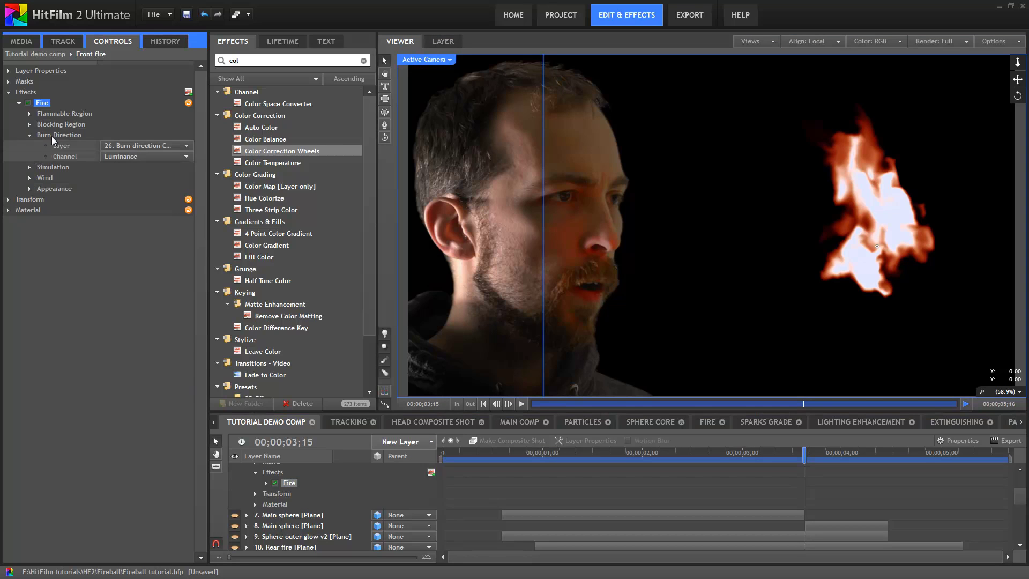
click(135, 145)
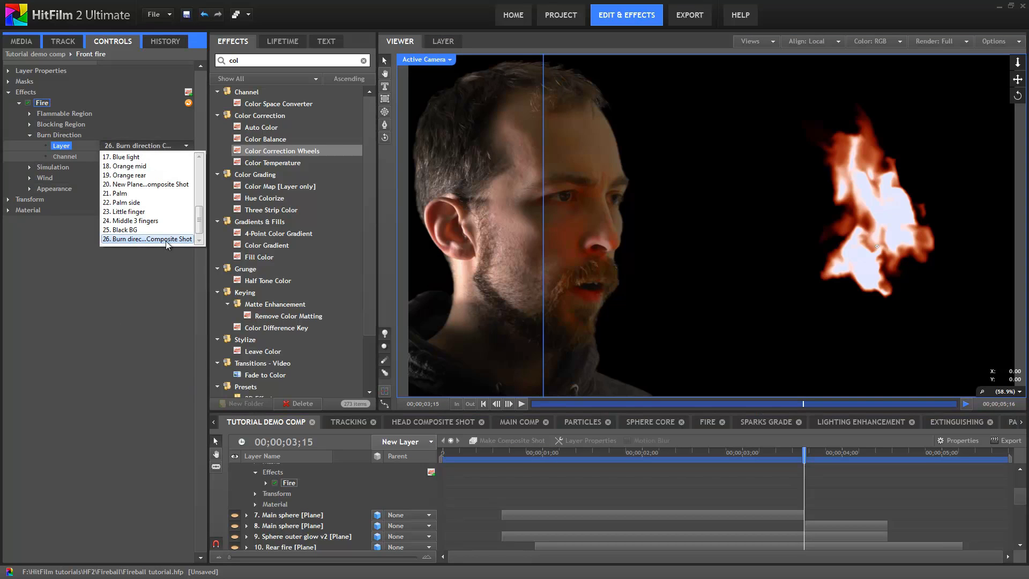
click(65, 230)
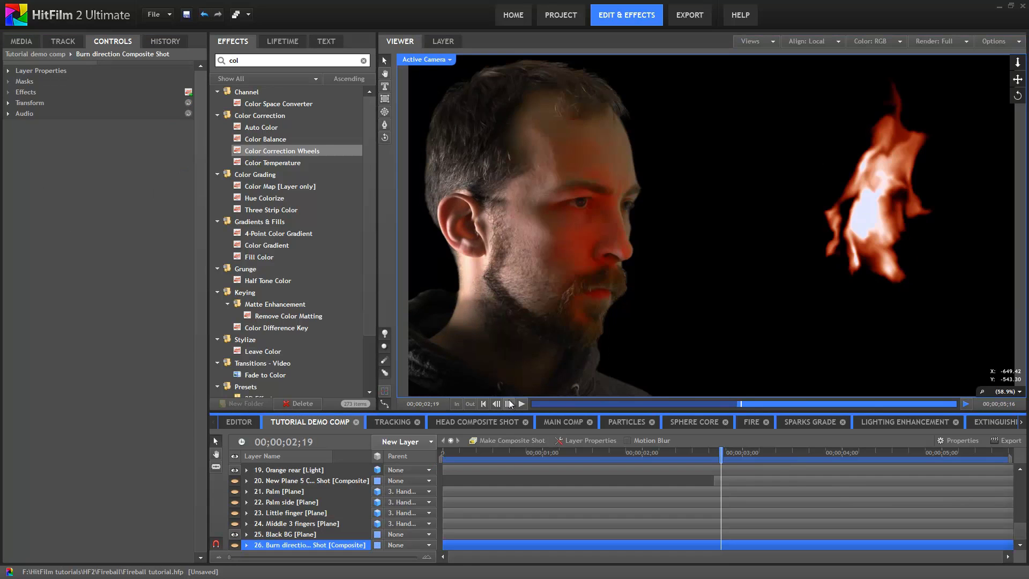
click(522, 403)
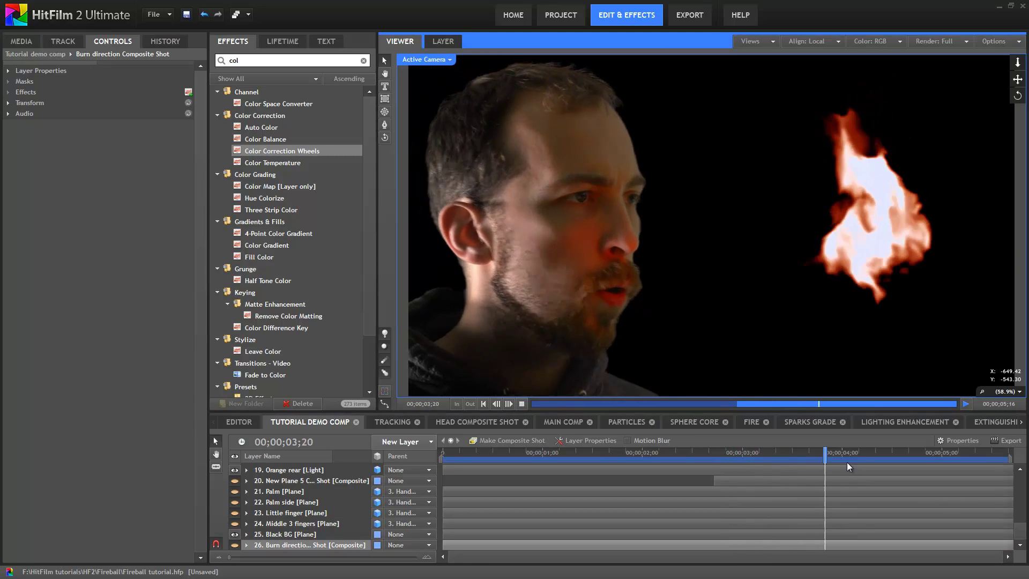
click(834, 410)
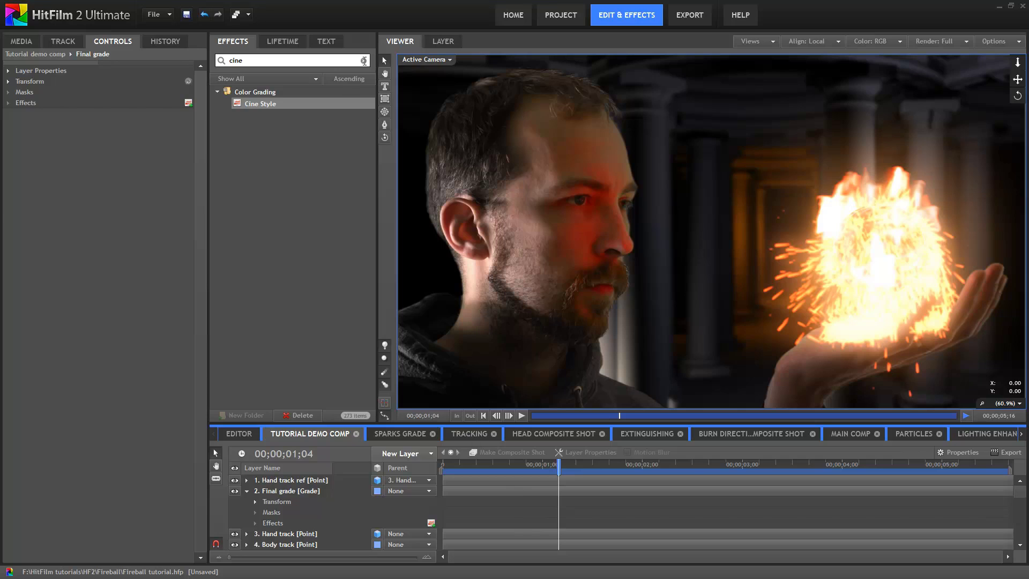
Find the Anamorphic Lens Flare effect and apply it to the Final grade layer.
click(363, 60)
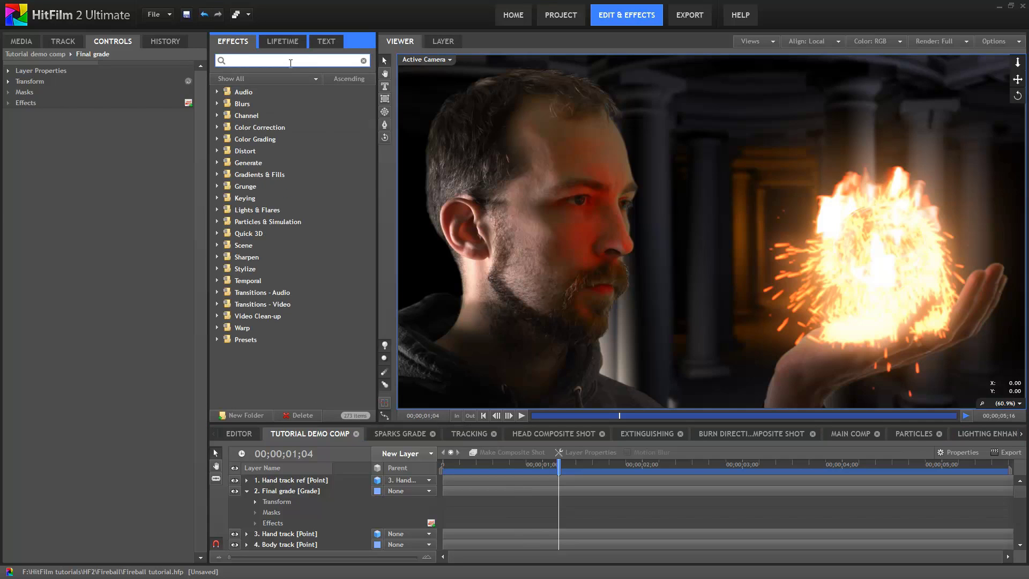
text(ana)
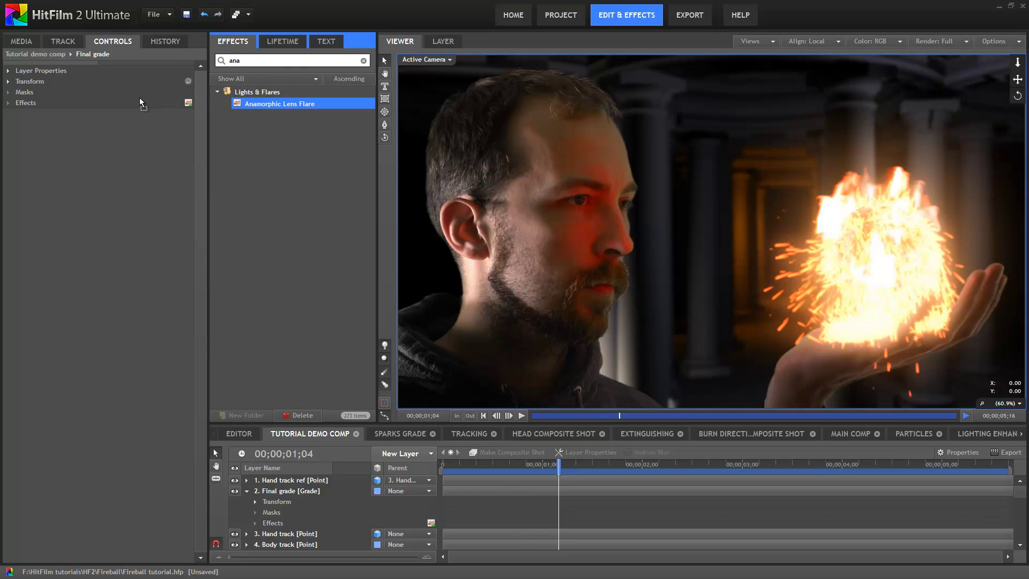
drag(292, 445, 298, 492)
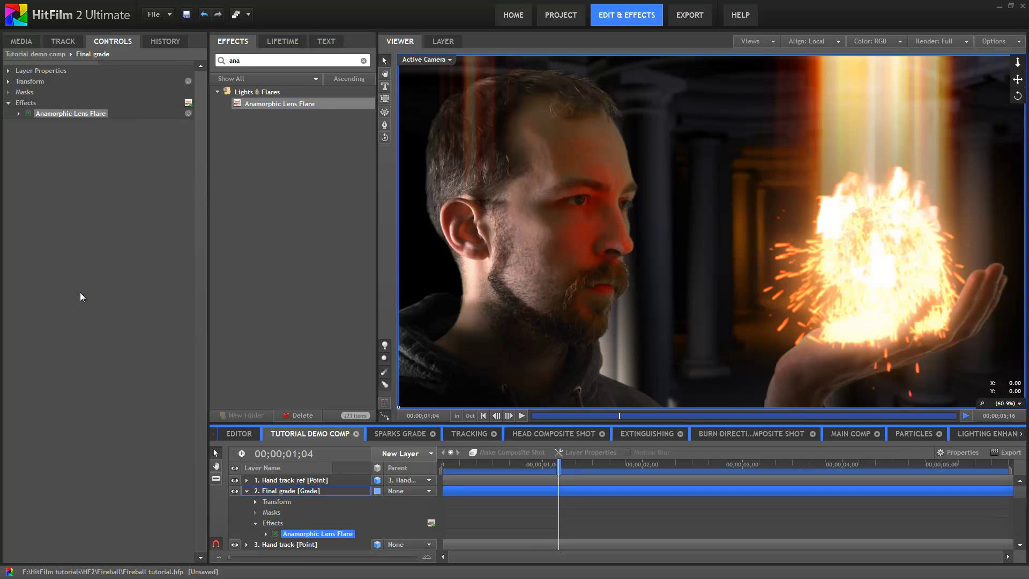
Set the Anamorphic Lens Flare's Blur Flare to 50 px and its Intensity to 1.30.
click(19, 113)
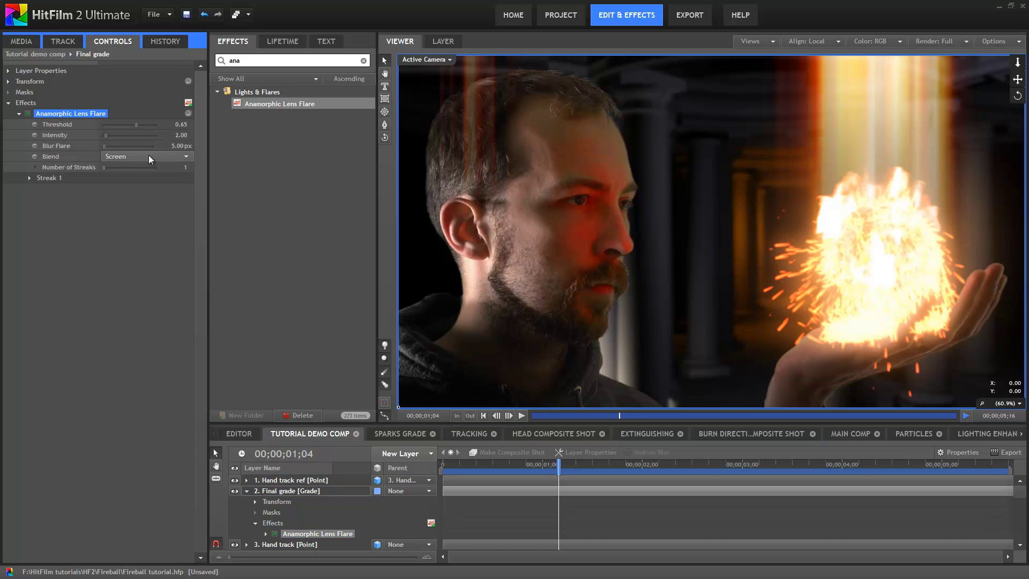
click(172, 146)
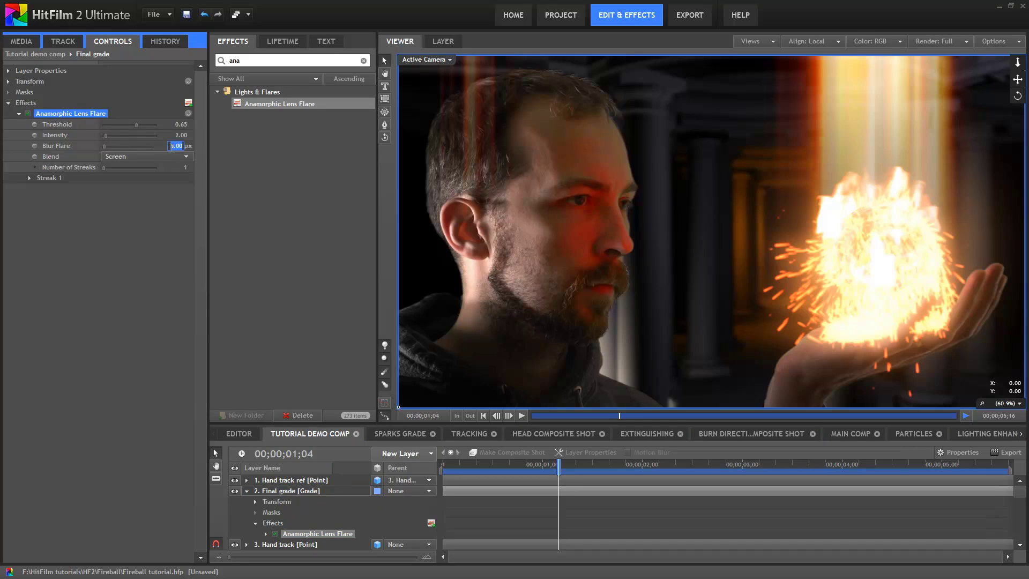
key(Return)
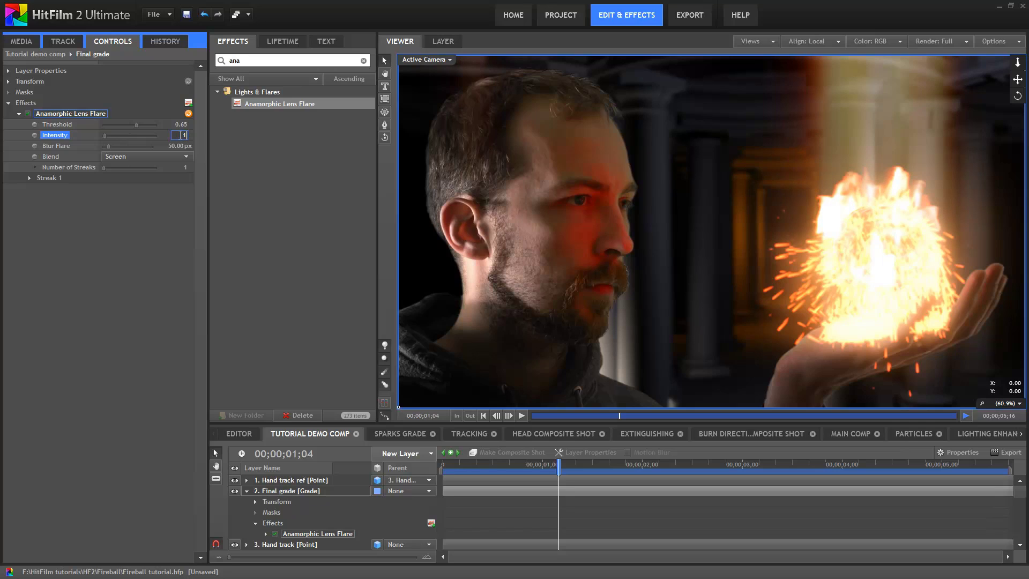
key(Return)
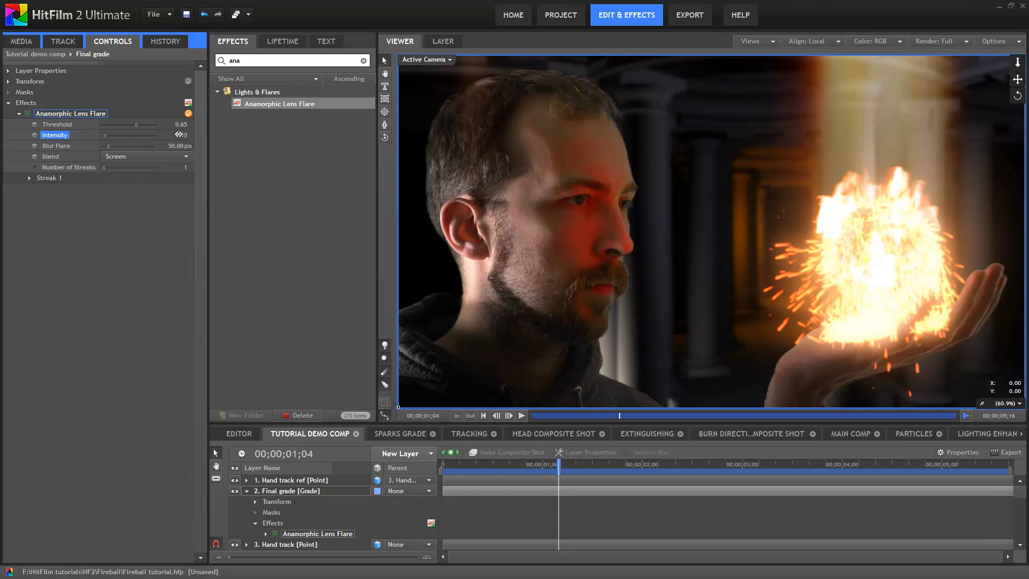
Find the Cine Style effect and add it to the Final grade layer below the Anamorphic Lens Flare.
click(259, 60)
text(cine)
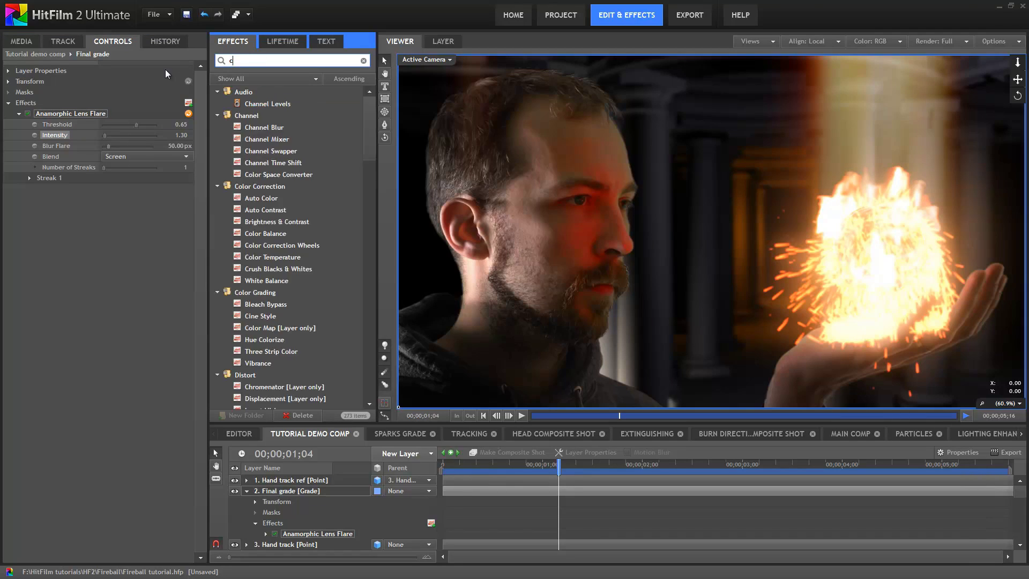
drag(261, 103, 136, 164)
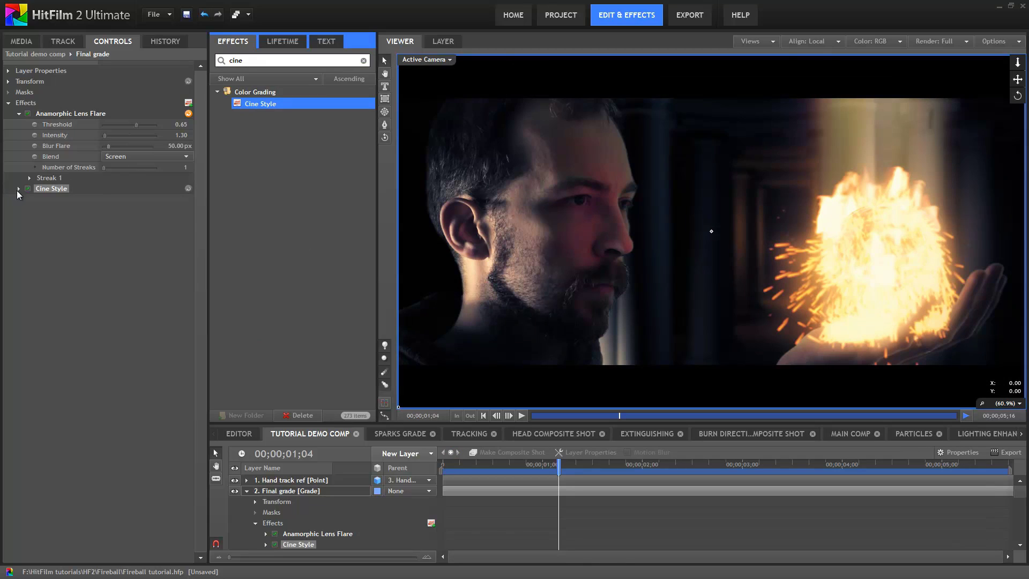
Disable the 2.35:1 letter box and the vignette in the Cine Style effect.
click(18, 188)
click(29, 275)
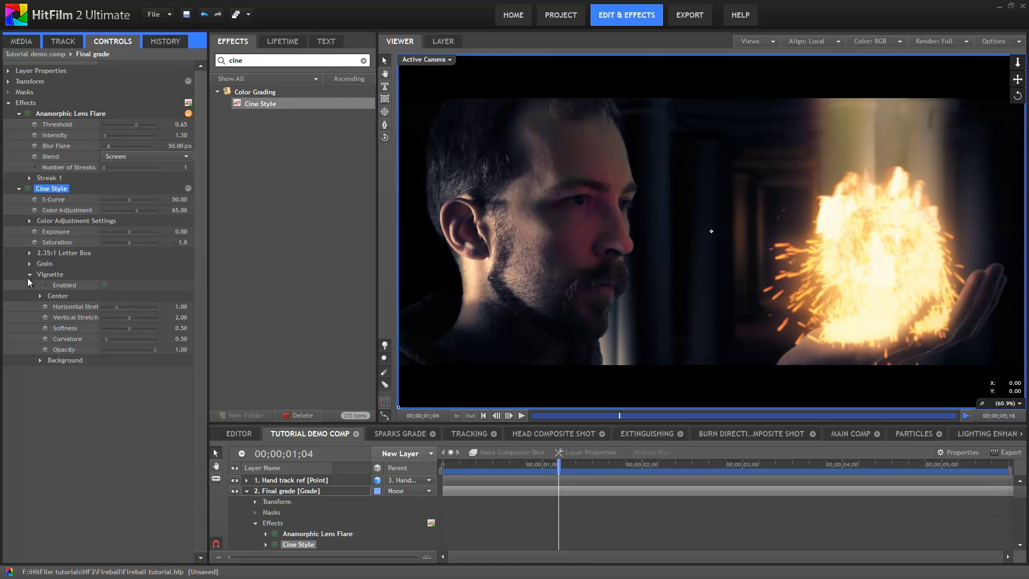
click(105, 284)
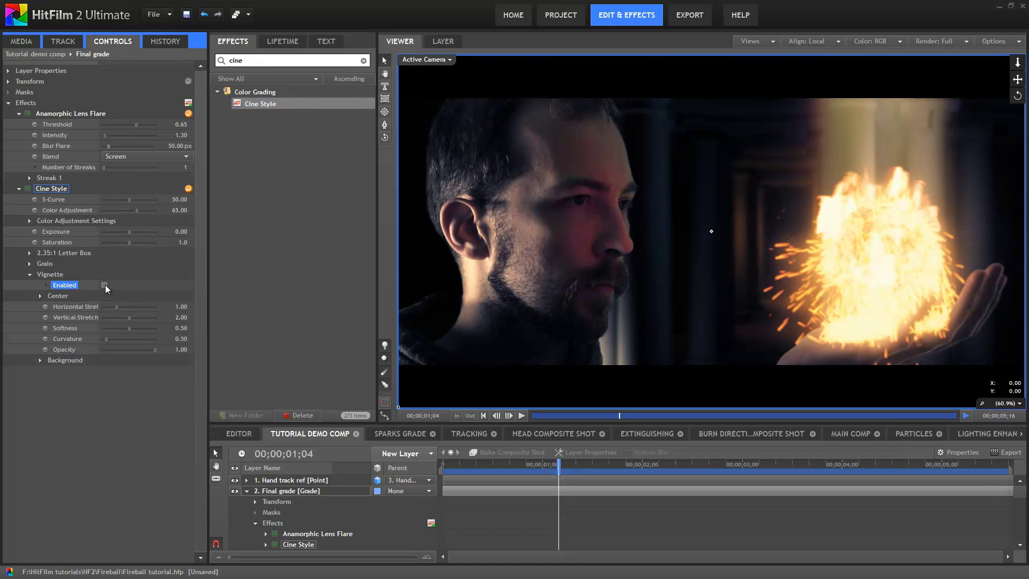
click(29, 253)
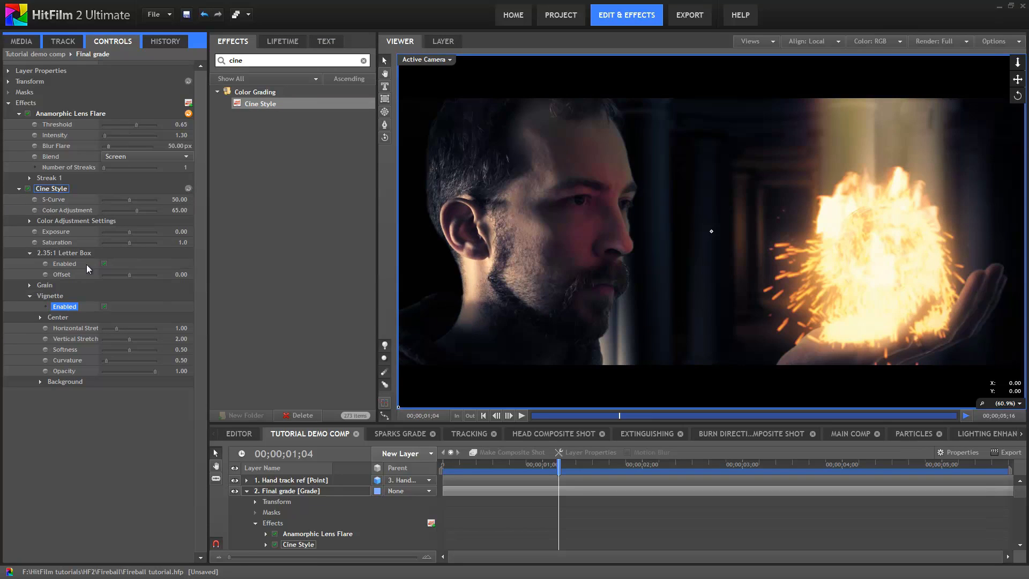
click(104, 263)
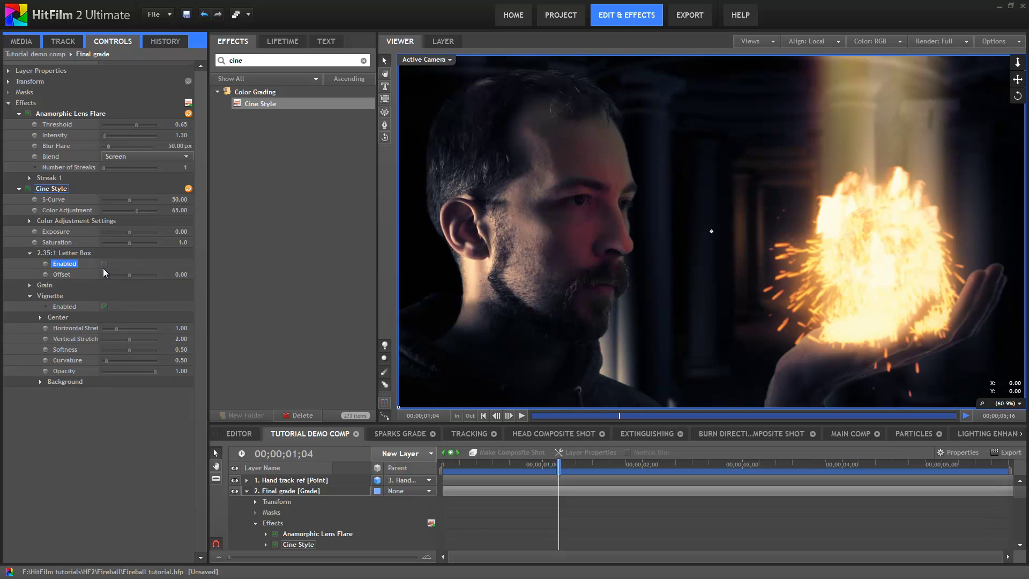
click(104, 307)
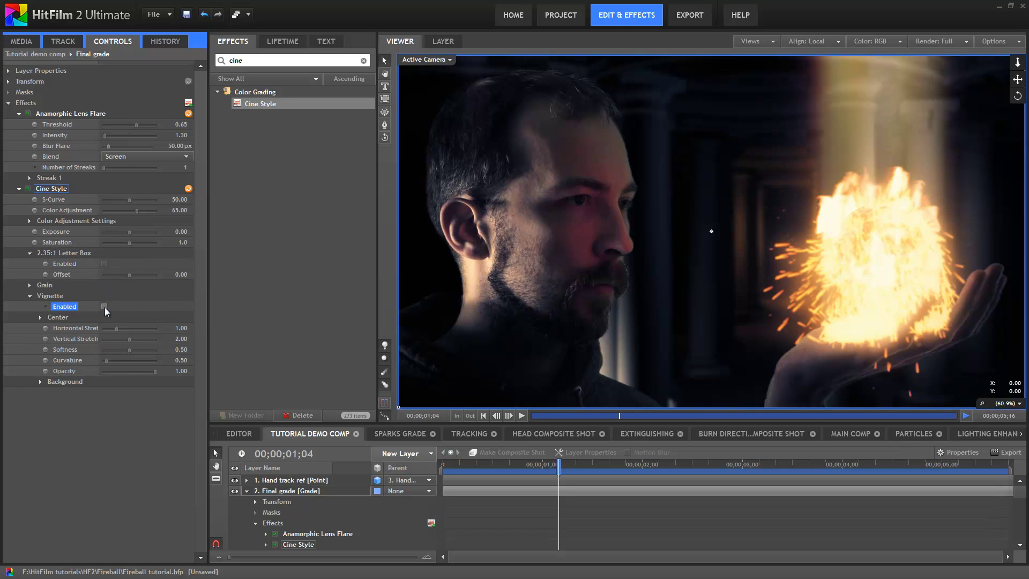